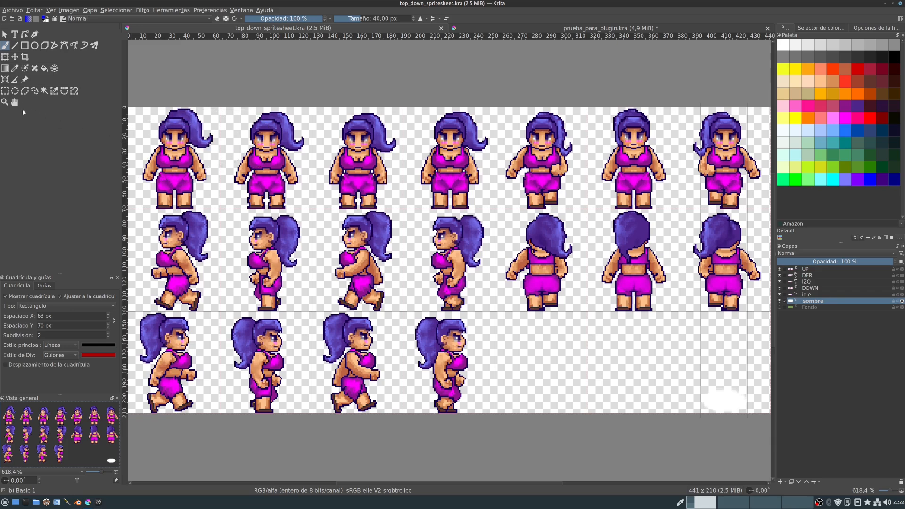
- Select the grid cell around the second sprite in the top row and try the Transform tool on it
key(ctrl+r)
drag(219, 108, 312, 209)
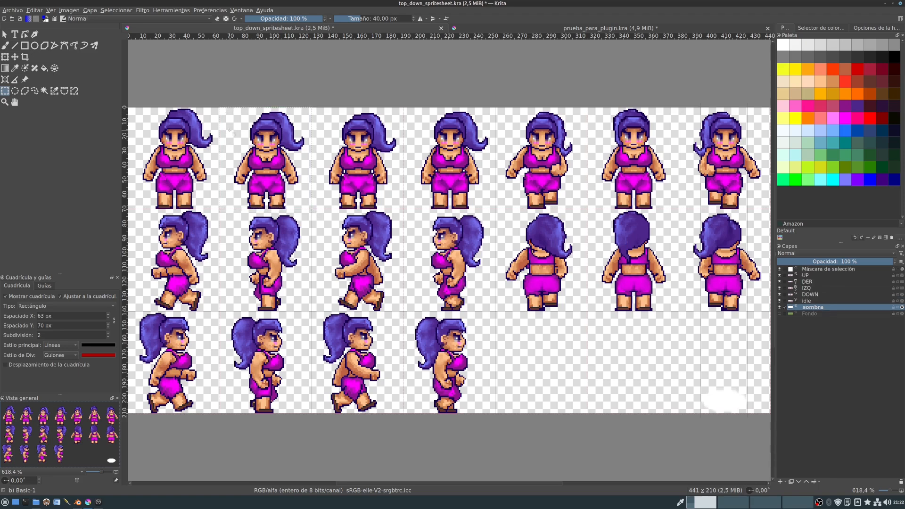
click(5, 58)
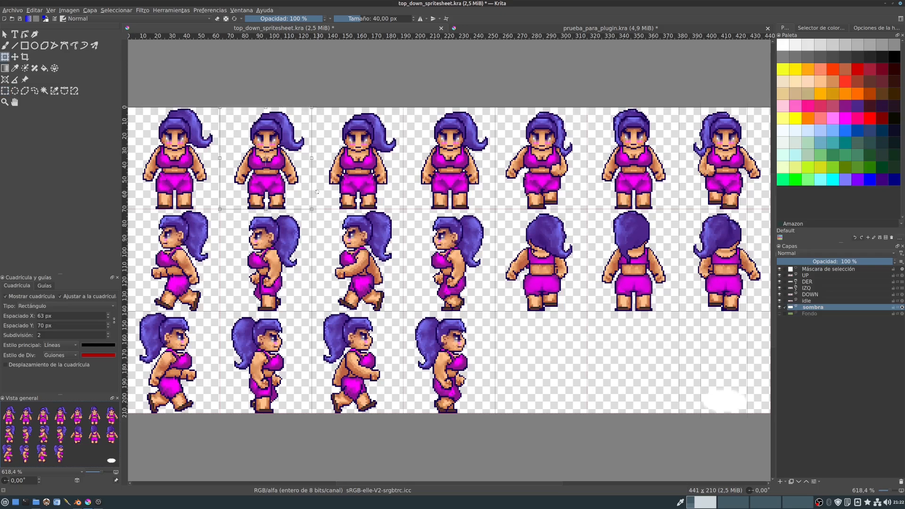
key(Escape)
- Switch to the prueba_para_plugin.kra document, reset the canvas rotation to 0° and fit the image to the view
click(567, 27)
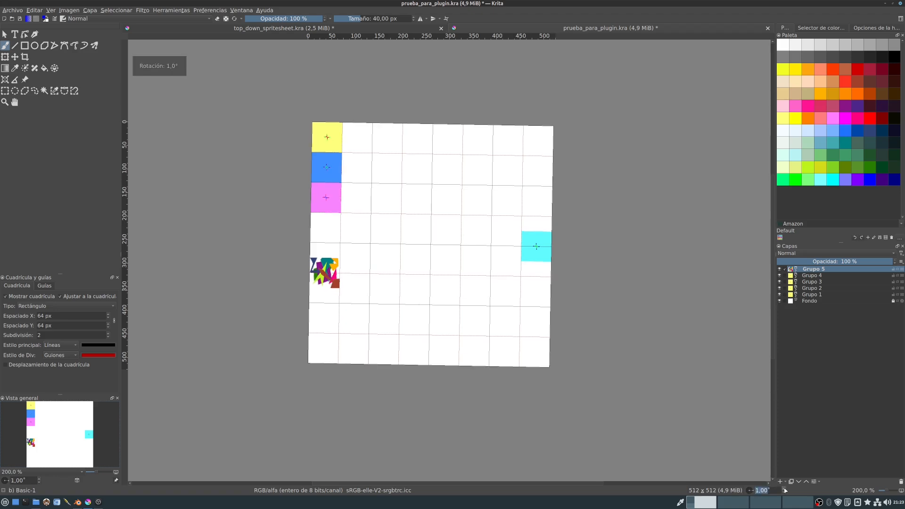
click(784, 491)
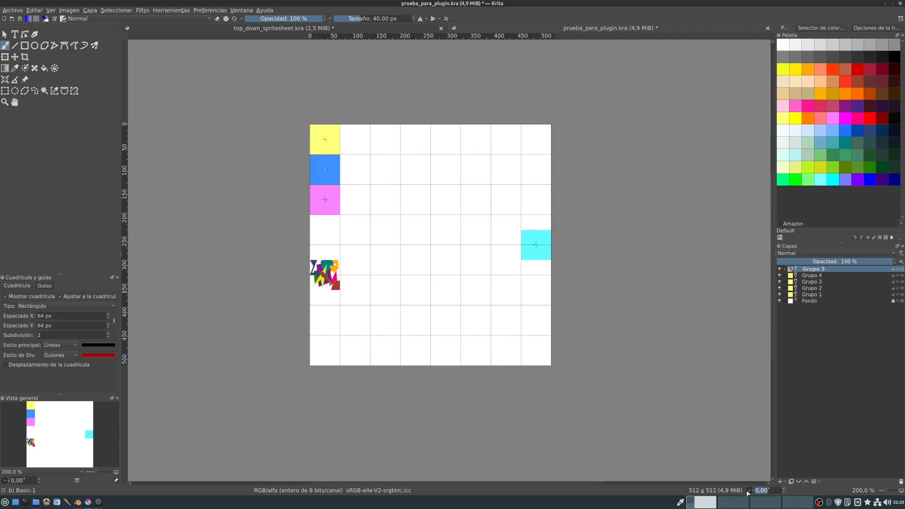
click(875, 492)
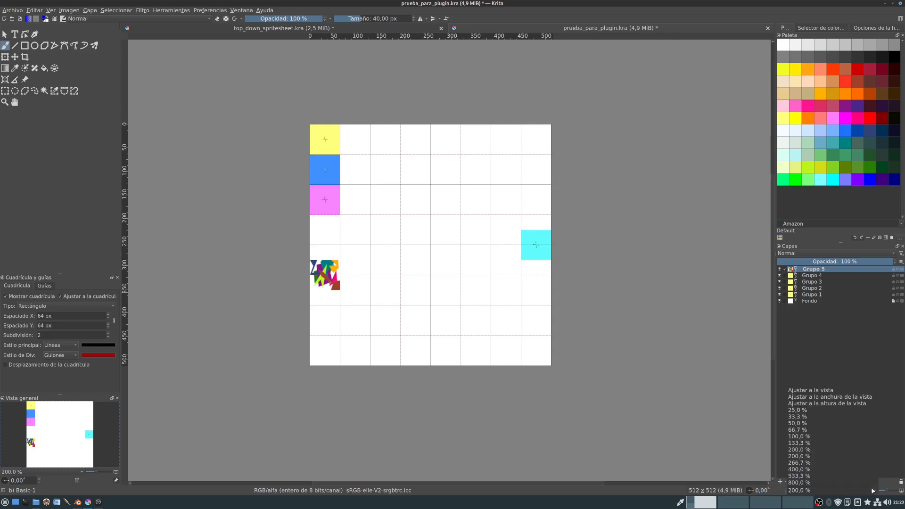
click(823, 390)
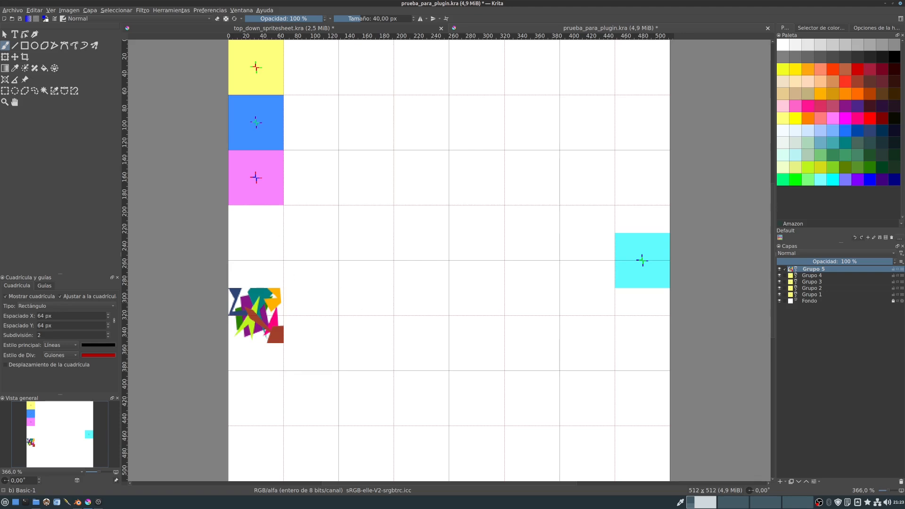
- Locate the Ayudante para Spritesheets script and expand Grupo 1 to list its layers
click(172, 10)
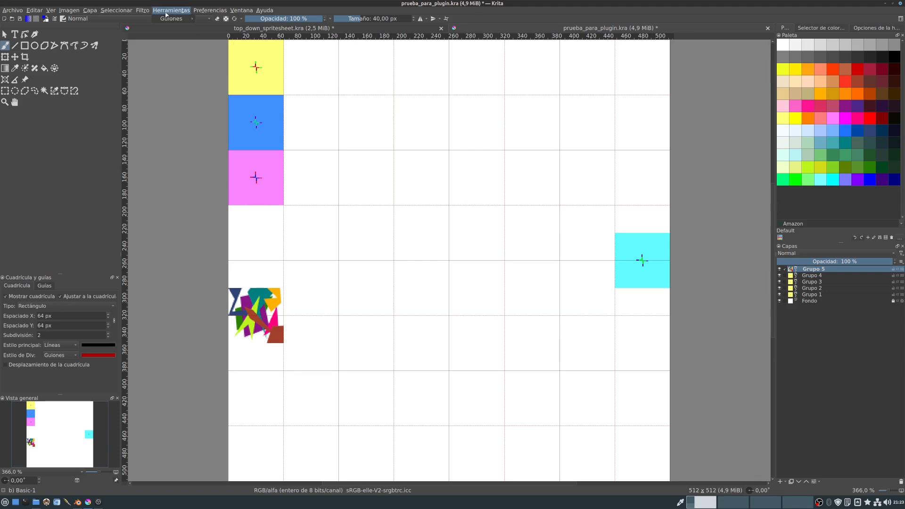
mouse_move(172, 20)
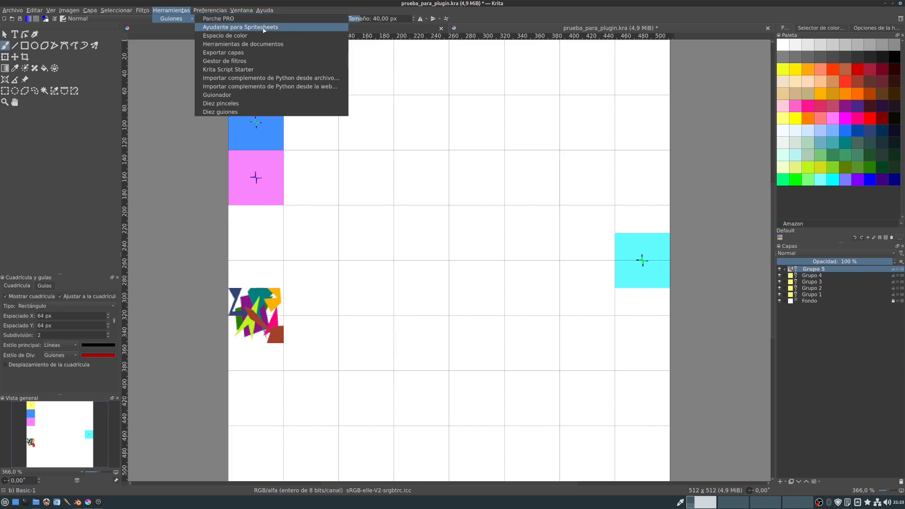
click(229, 28)
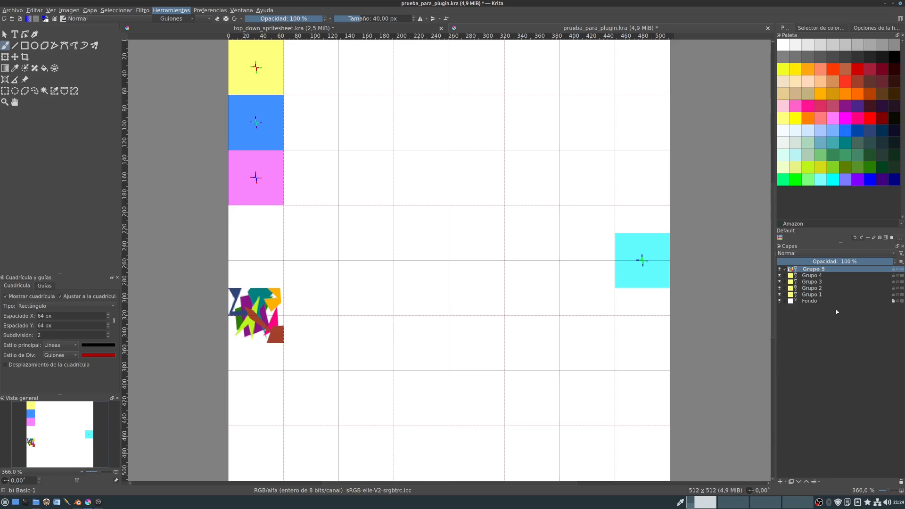
click(807, 295)
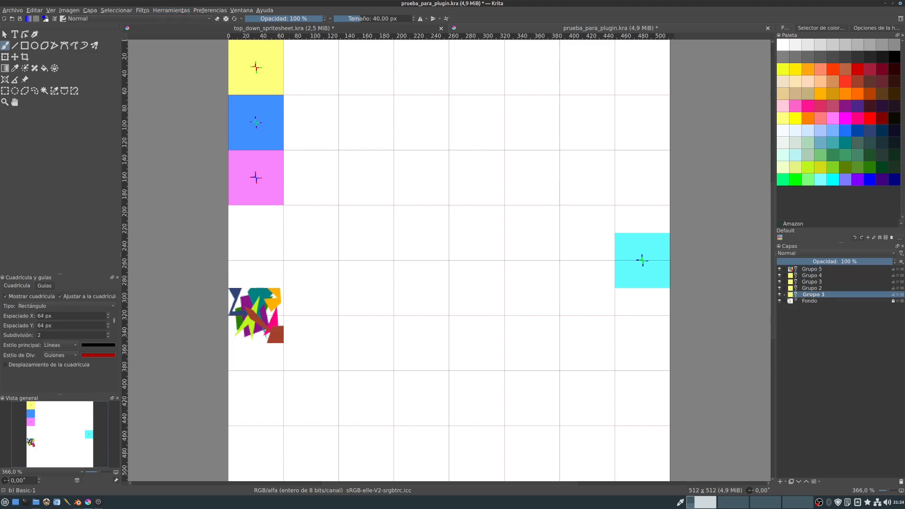
click(796, 296)
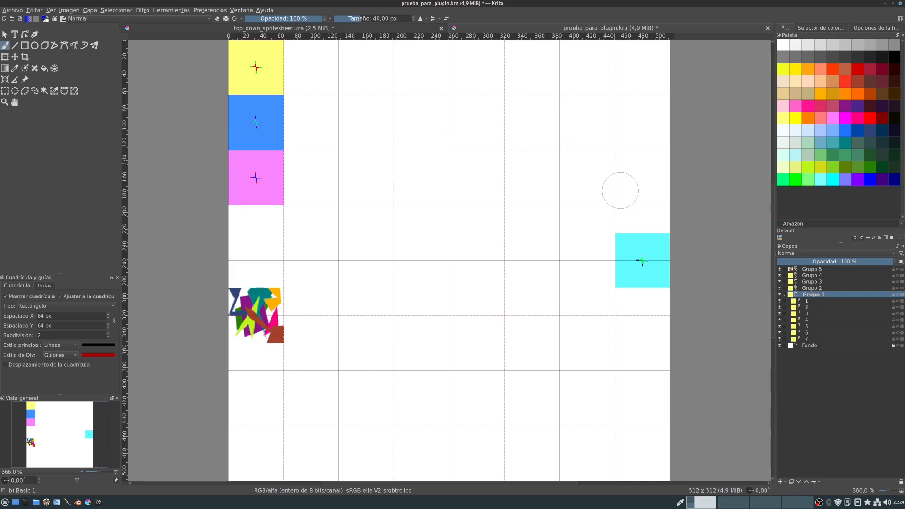
- Try to apply the Ayudante para Spritesheets offset with only layer 1 inside Grupo 1 selected
click(807, 303)
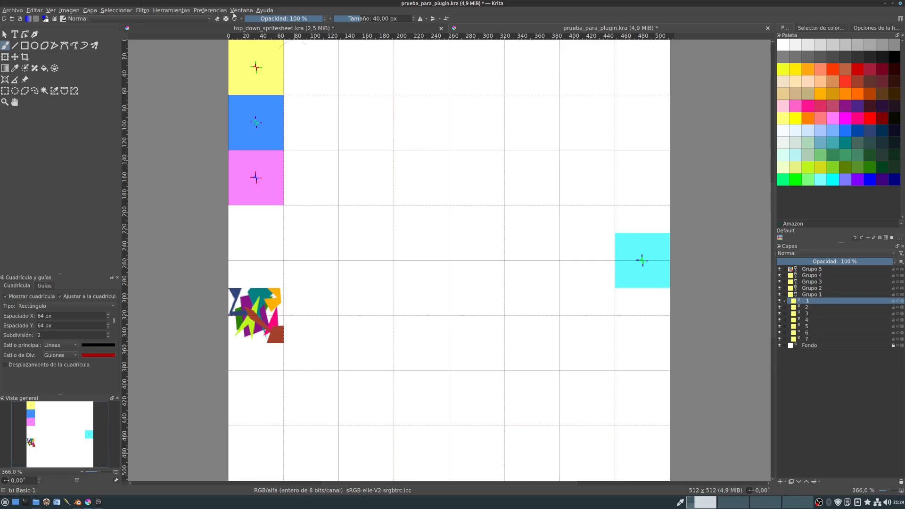
click(163, 10)
mouse_move(174, 19)
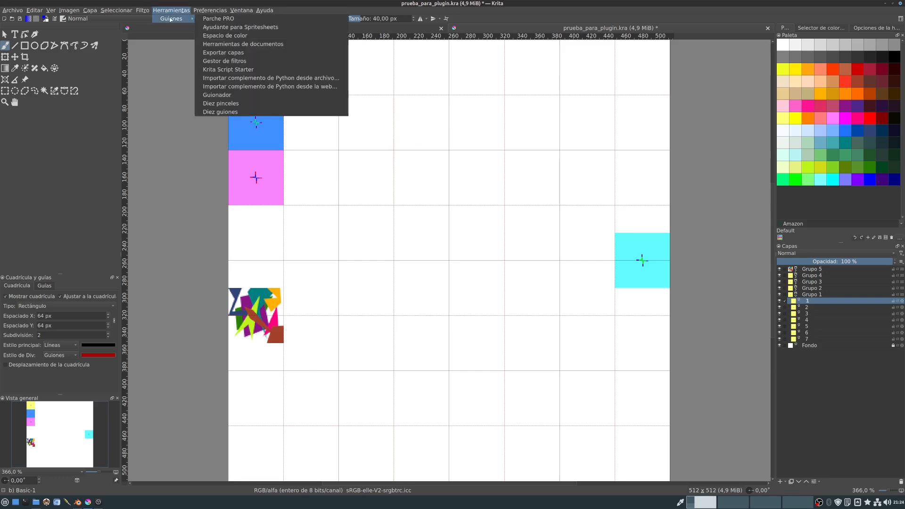
click(236, 27)
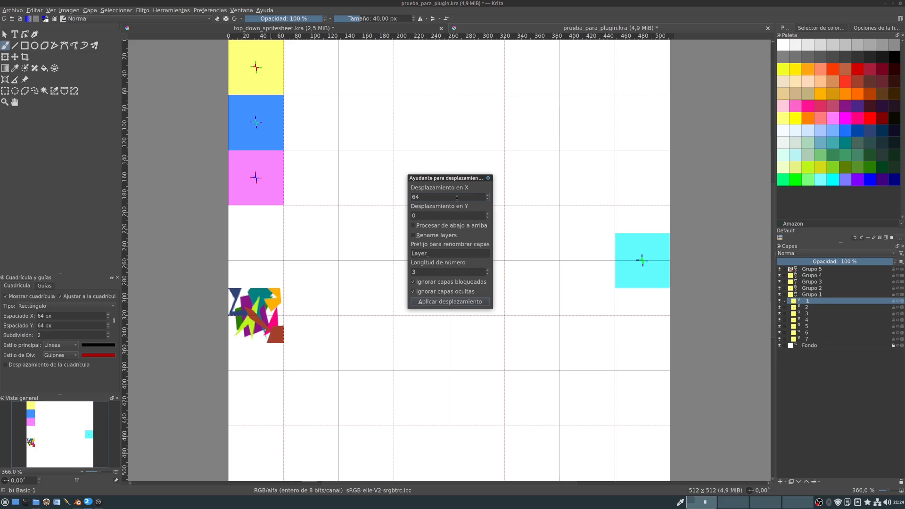
click(440, 301)
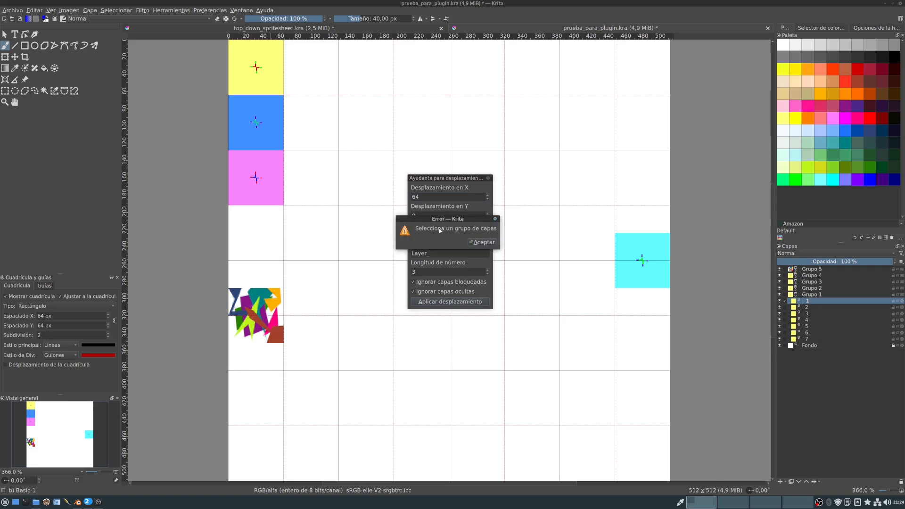
click(493, 242)
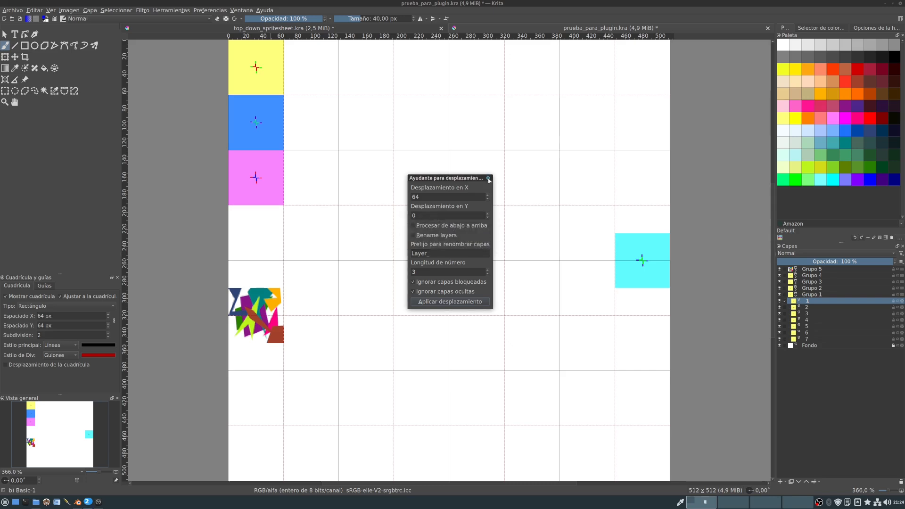
click(488, 179)
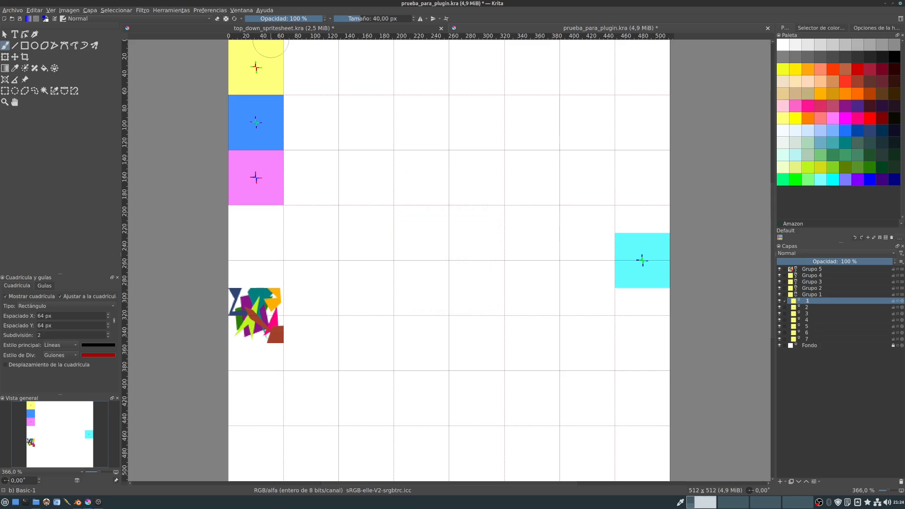
- Open the spritesheet helper for Grupo 1, enlarge its dialog and examine the offset, processing order, renaming and ignore options
click(811, 294)
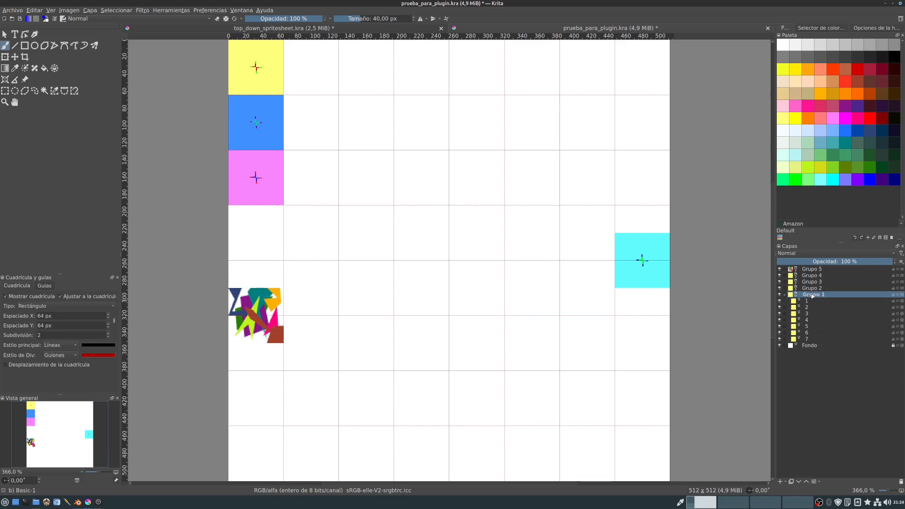
click(166, 10)
mouse_move(171, 21)
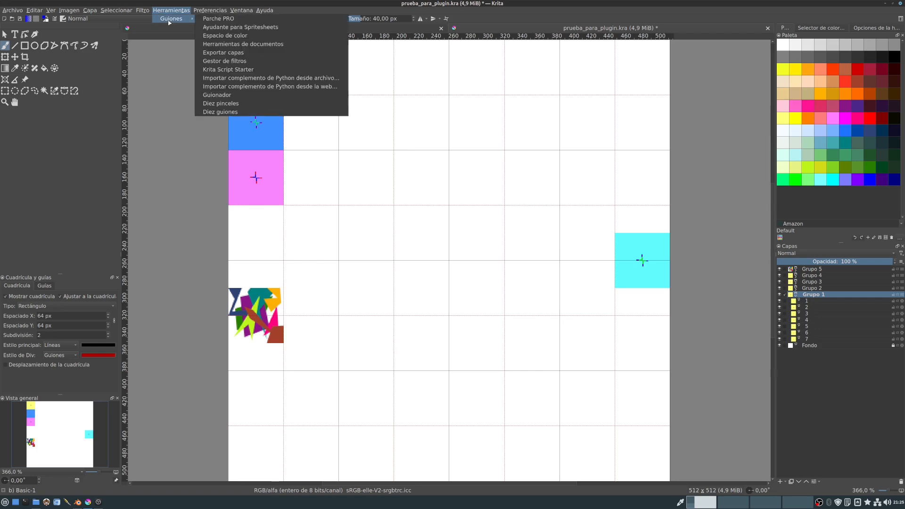
click(228, 27)
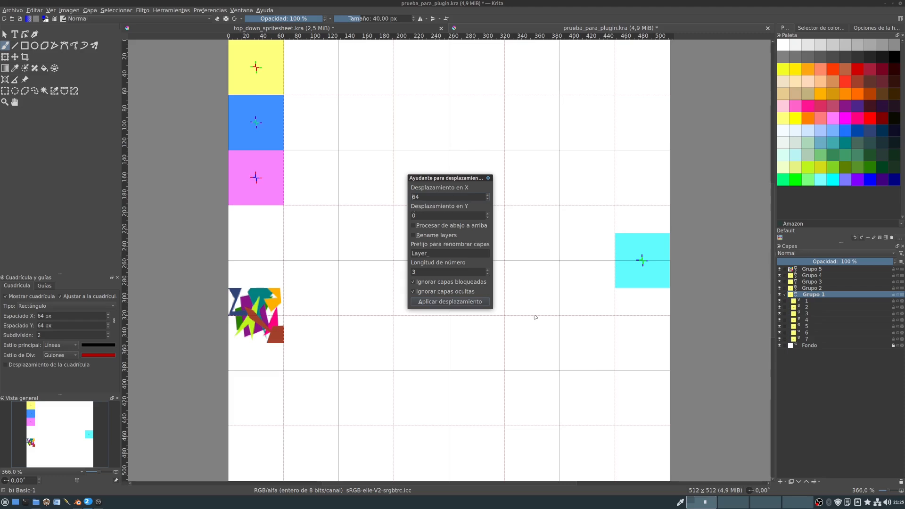
drag(492, 309, 609, 391)
drag(500, 178, 434, 102)
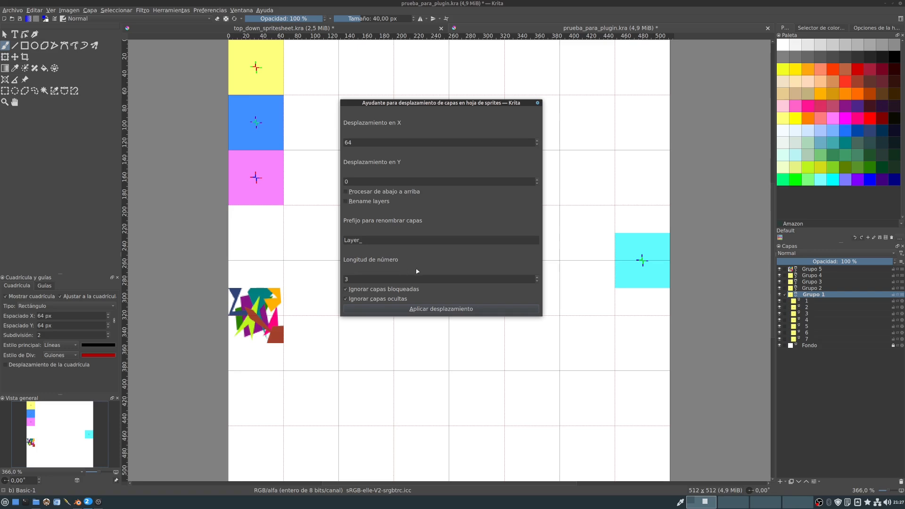
click(536, 281)
click(537, 281)
click(808, 294)
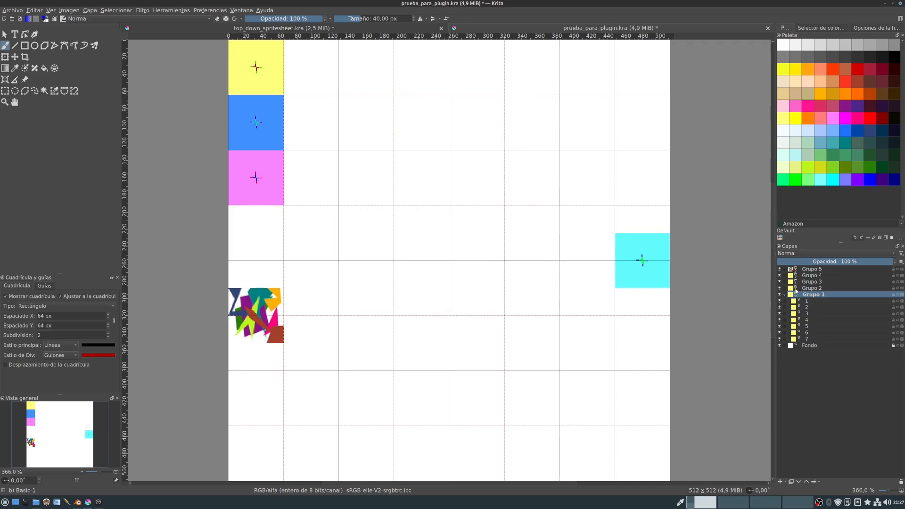
- Expand Grupo 2 and check the effect of its color 2 layer by switching its visibility off and on
click(796, 288)
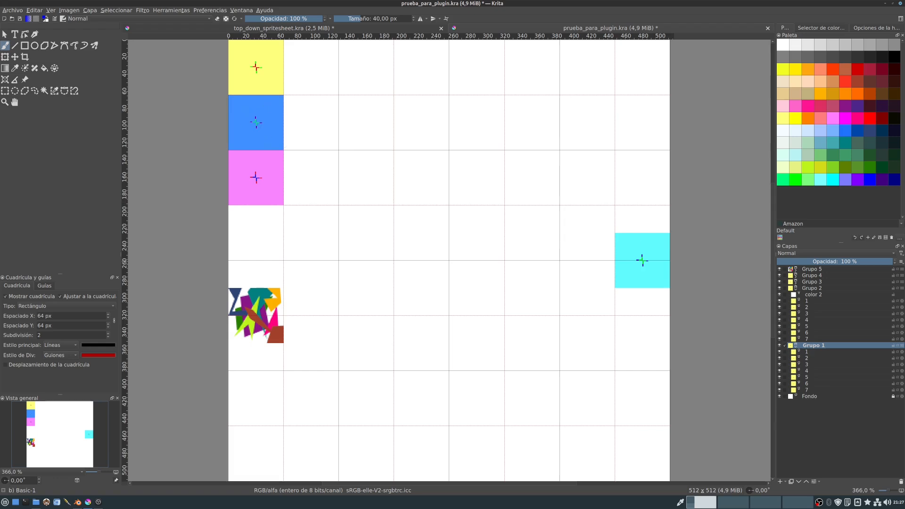
click(815, 296)
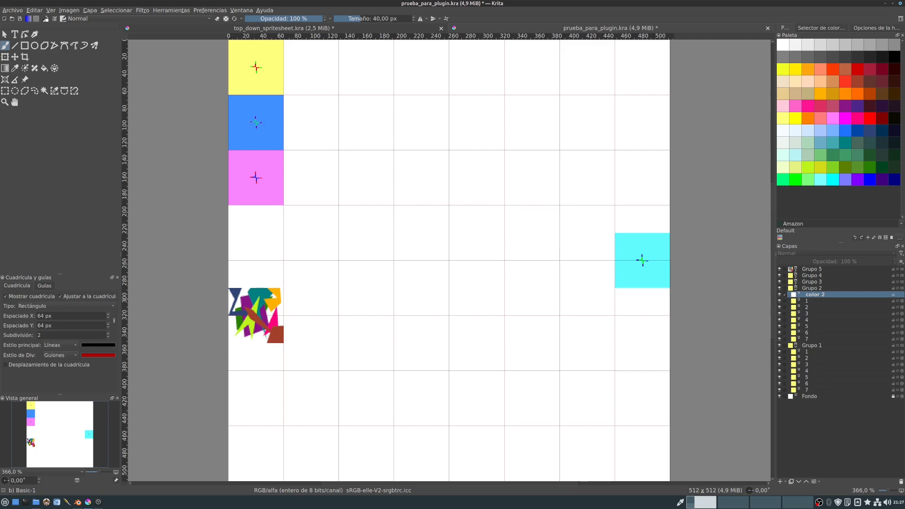
click(779, 294)
click(779, 294)
click(779, 295)
click(779, 295)
- Apply the spritesheet helper to Grupo 1 with an offset of 64 in X and 0 in Y
click(810, 347)
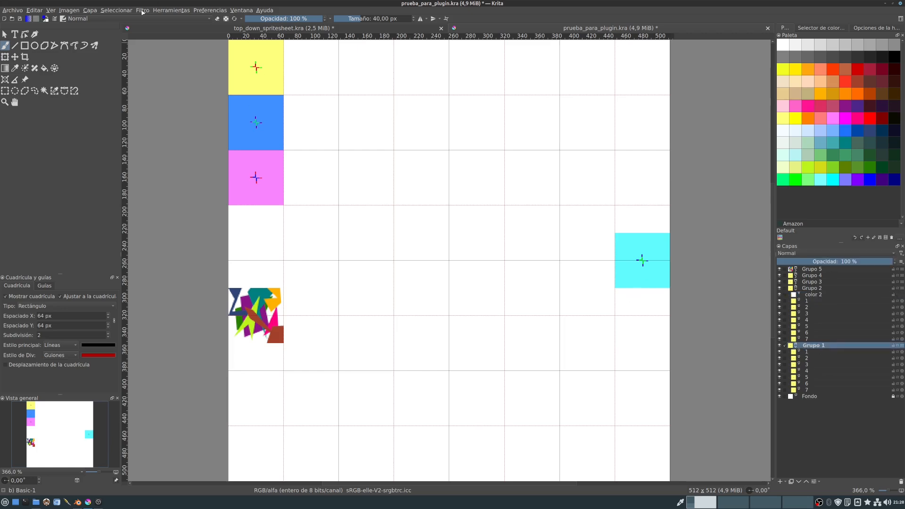
click(171, 10)
mouse_move(174, 19)
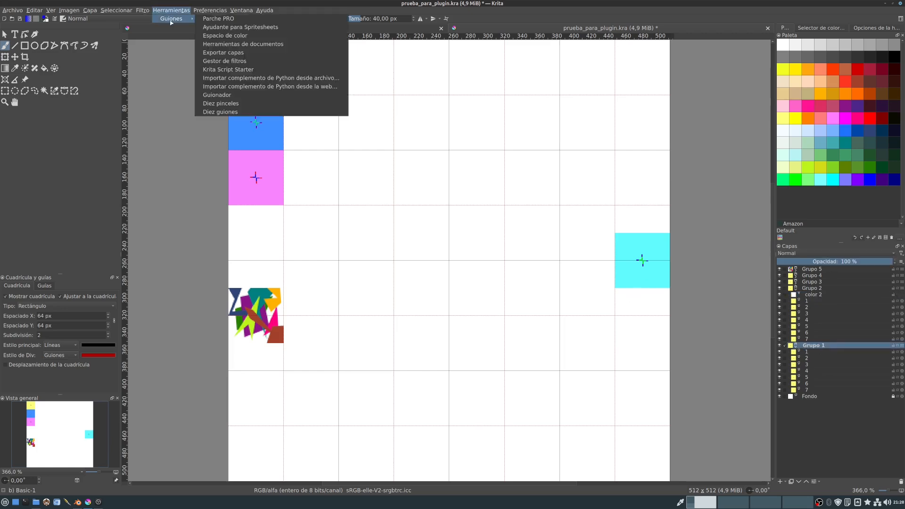
click(232, 27)
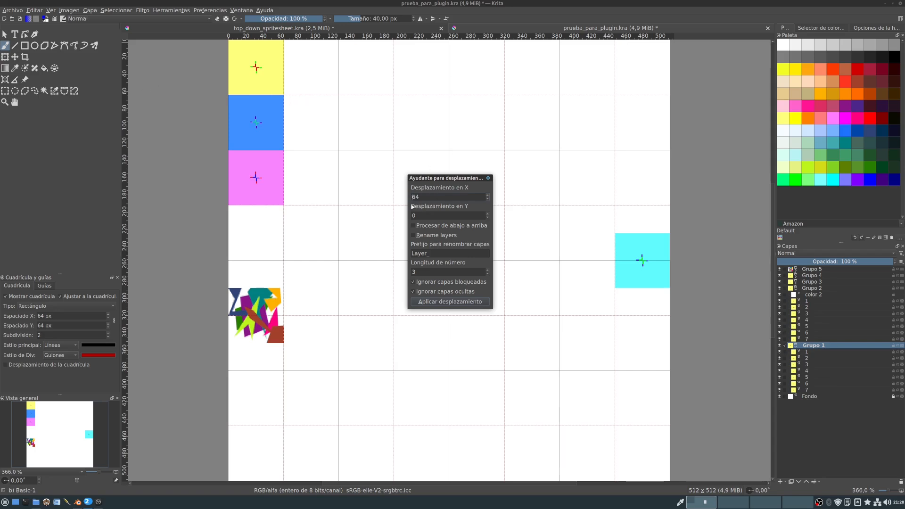
click(453, 305)
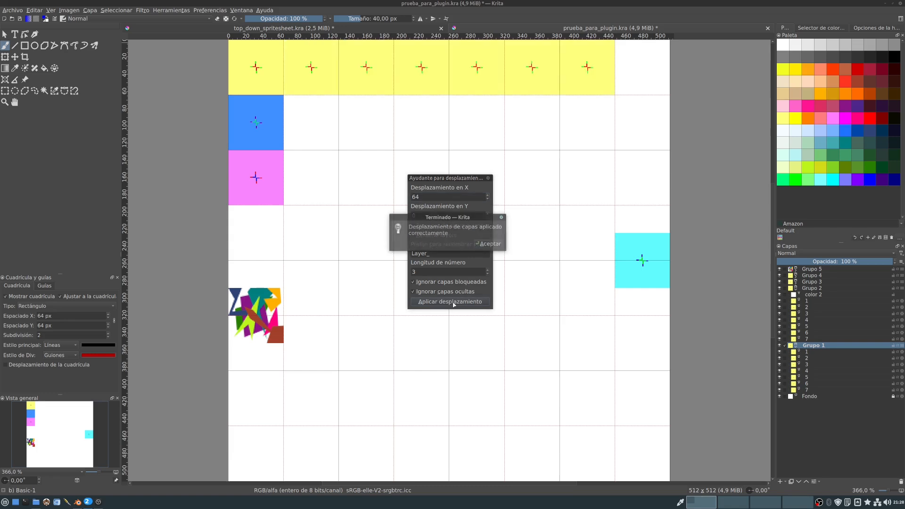
click(500, 247)
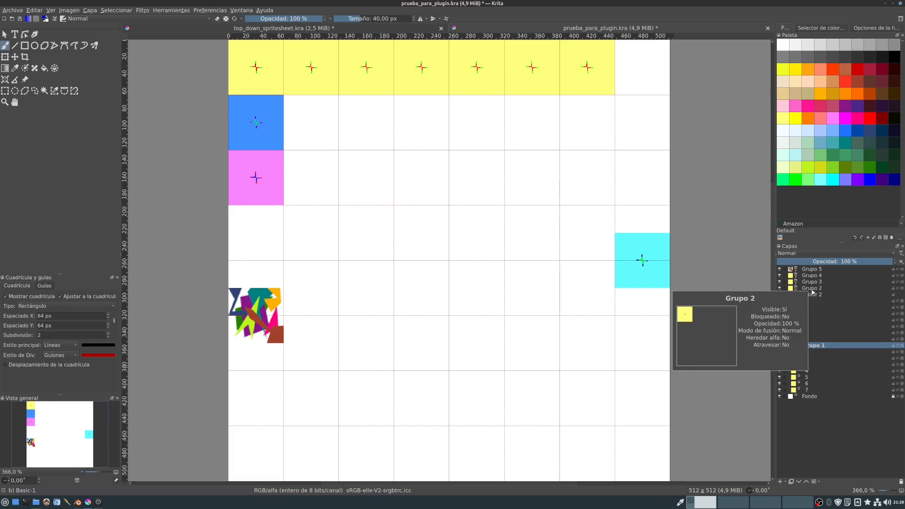
- Apply the spritesheet helper to Grupo 2 with offsets of 64 in X and 0 in Y, processing from bottom to top
click(804, 288)
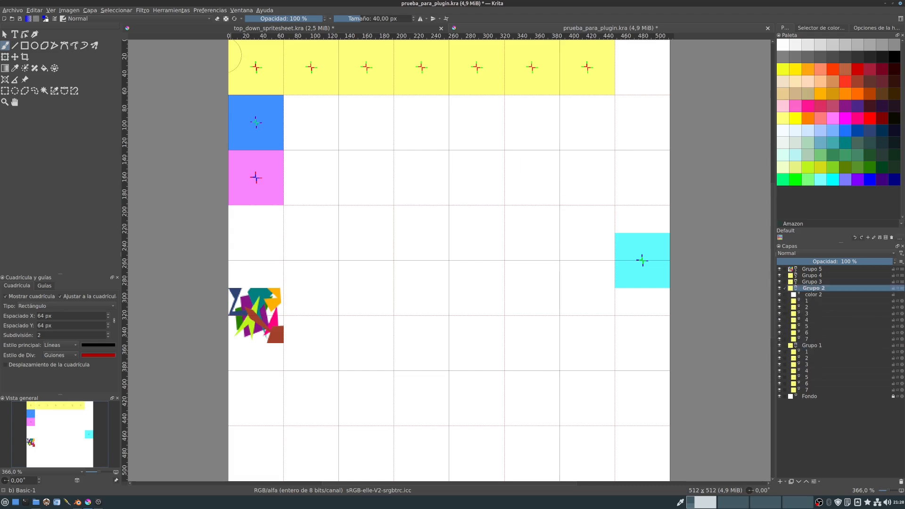
click(174, 11)
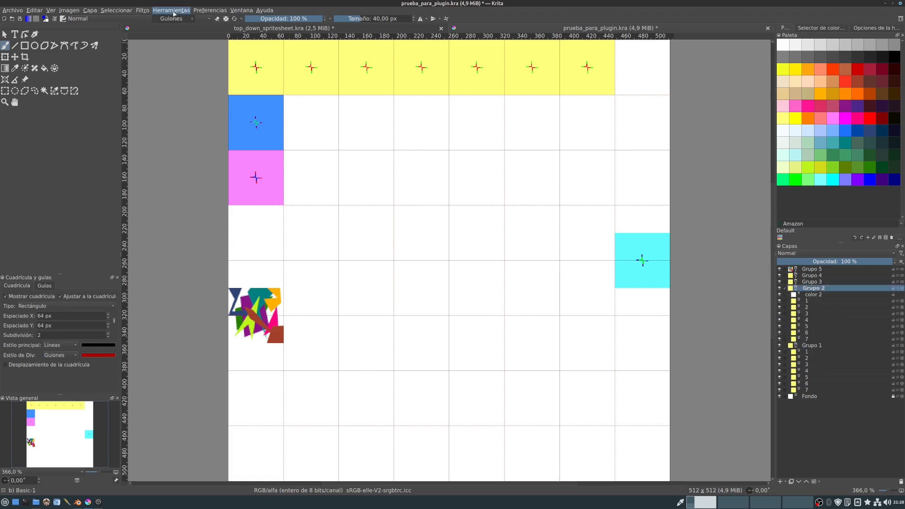
mouse_move(184, 19)
click(250, 28)
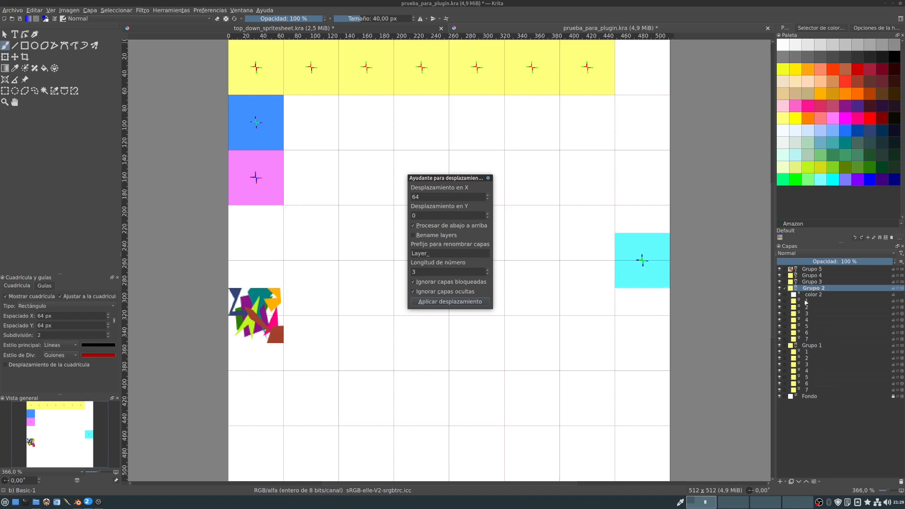
click(448, 302)
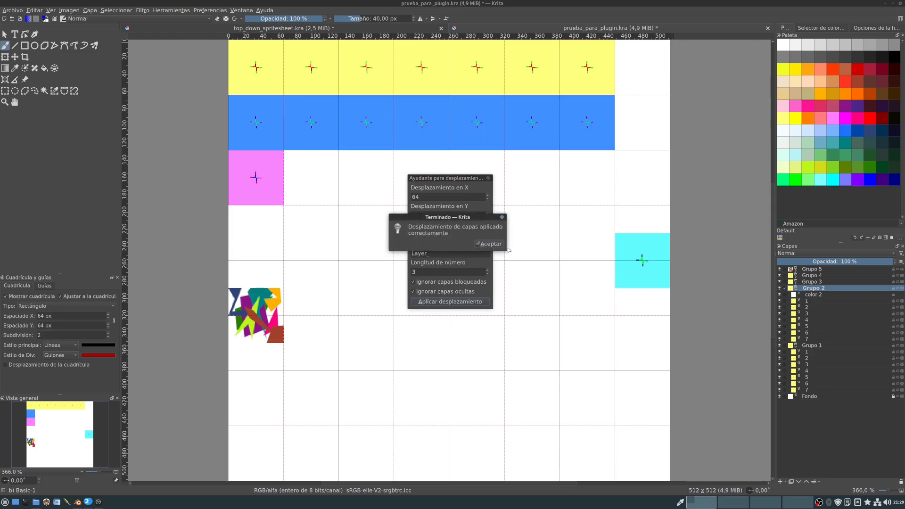
click(490, 244)
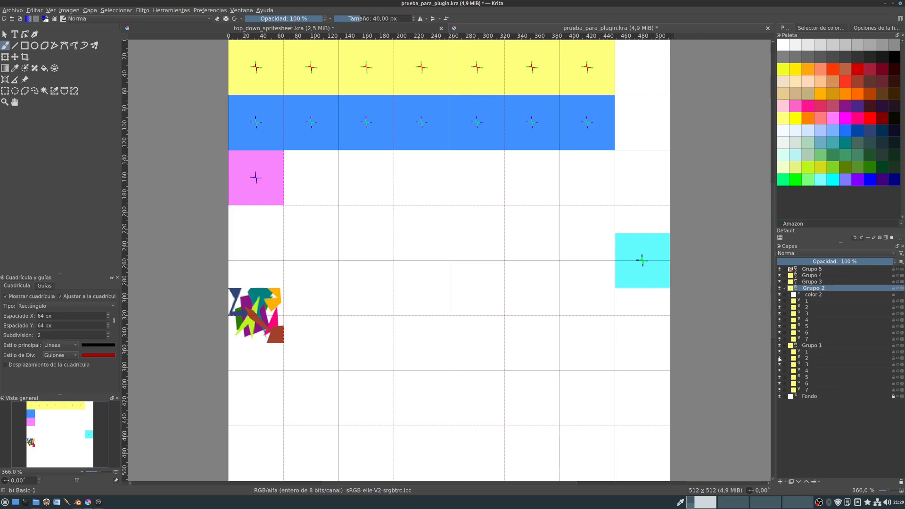
mouse_move(781, 360)
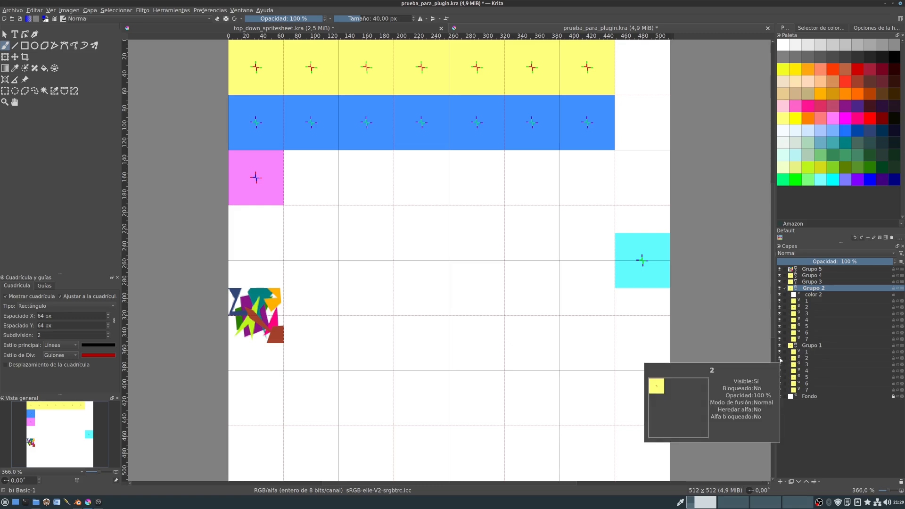
- Hide layers 2 and 3 in both Grupo 1 and Grupo 2 to compare the processing order of the two rows
click(780, 359)
click(779, 366)
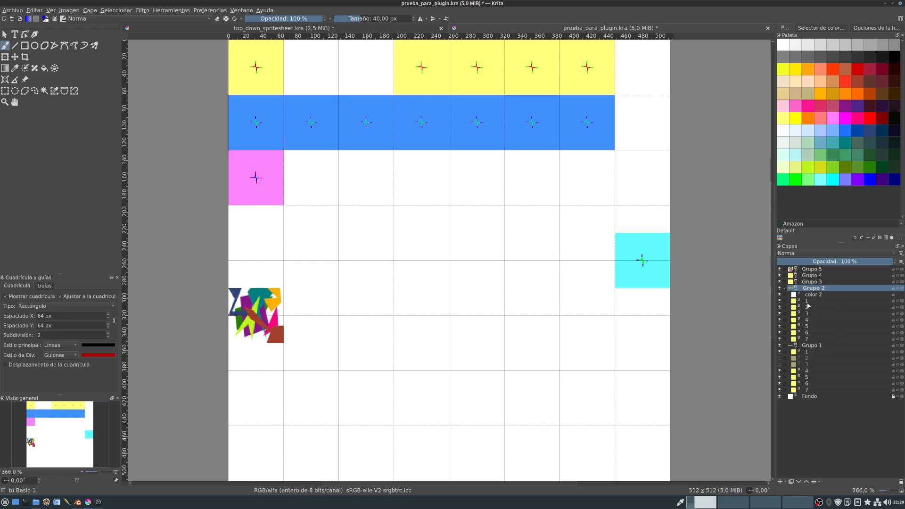
click(779, 307)
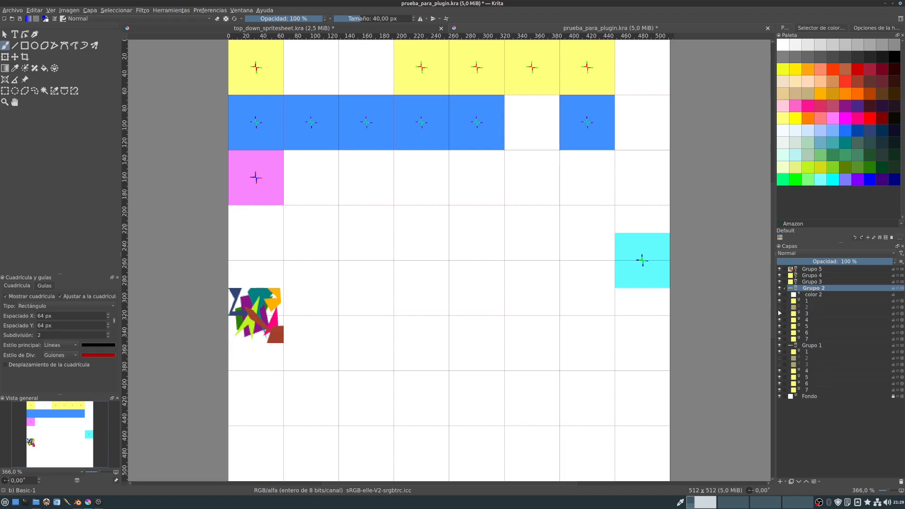
click(779, 314)
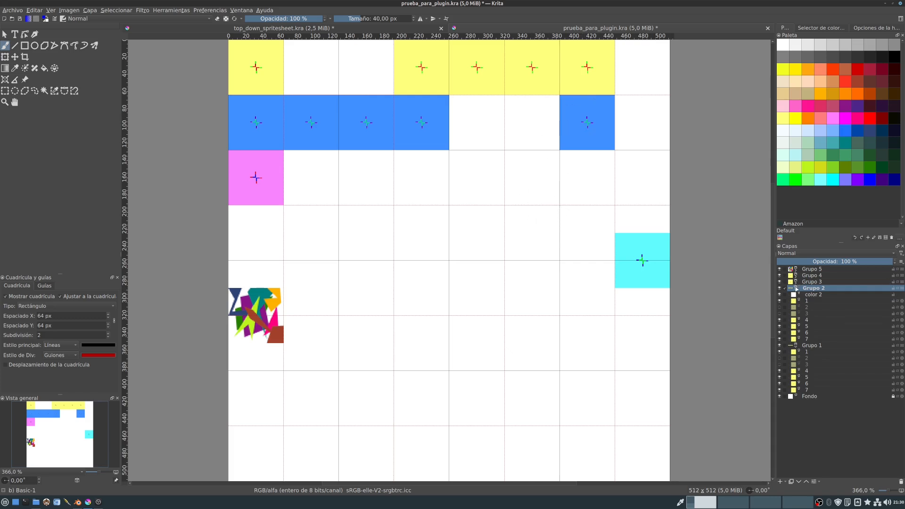
- Collapse Grupo 2 and Grupo 1, expand and select Grupo 3, and open the spritesheet helper in an enlarged dialog
click(795, 288)
click(795, 294)
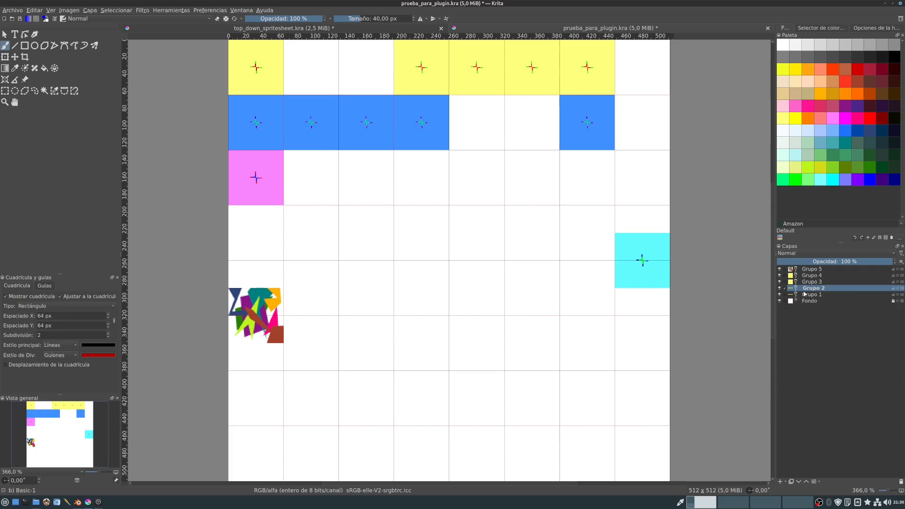
click(795, 282)
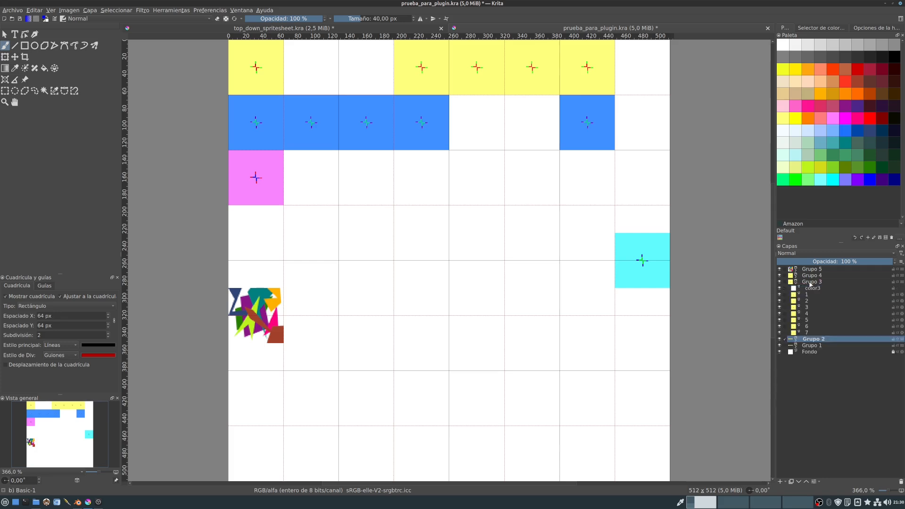
click(810, 282)
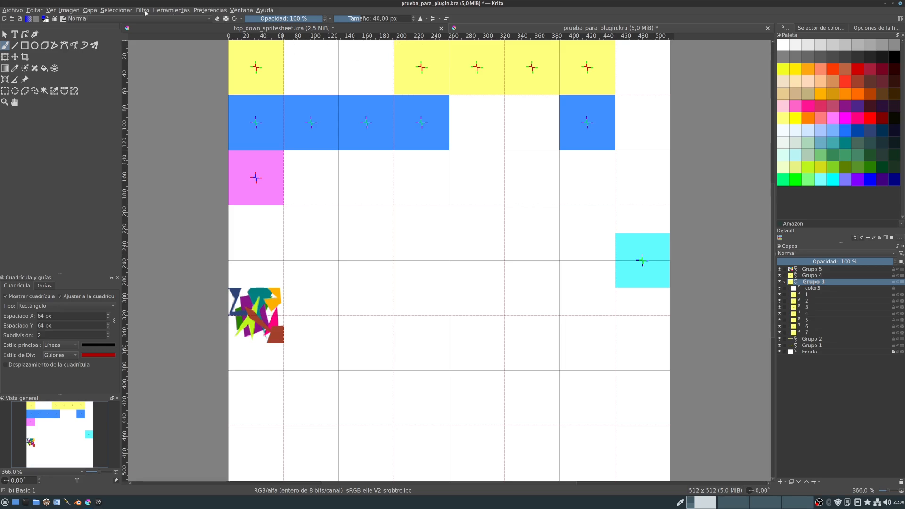
click(170, 11)
mouse_move(177, 18)
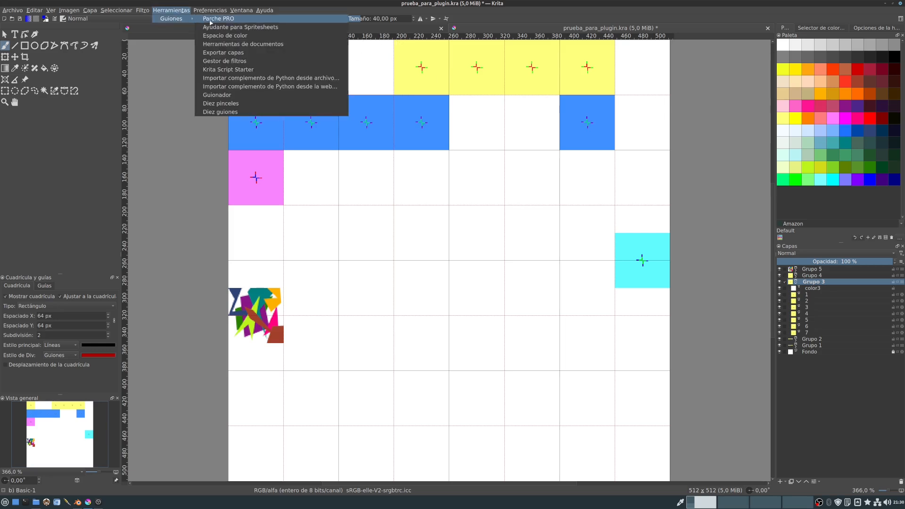
click(247, 27)
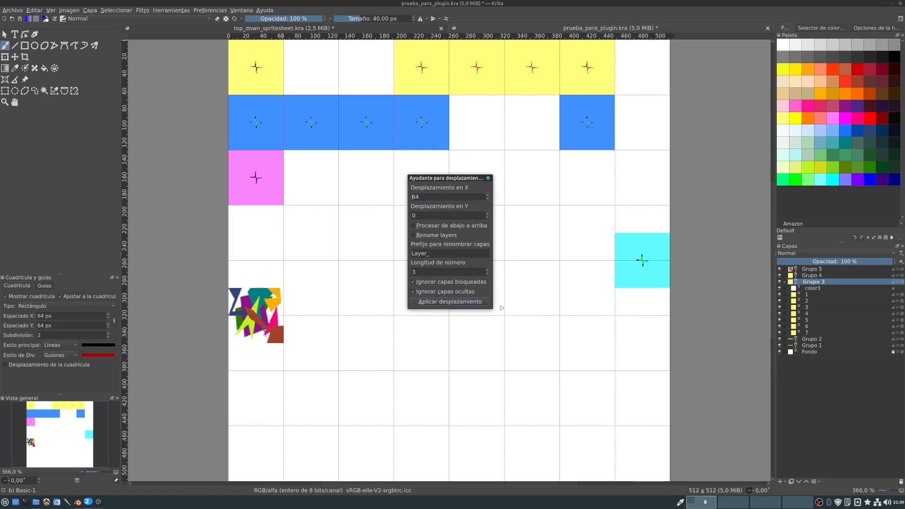
drag(493, 309, 596, 353)
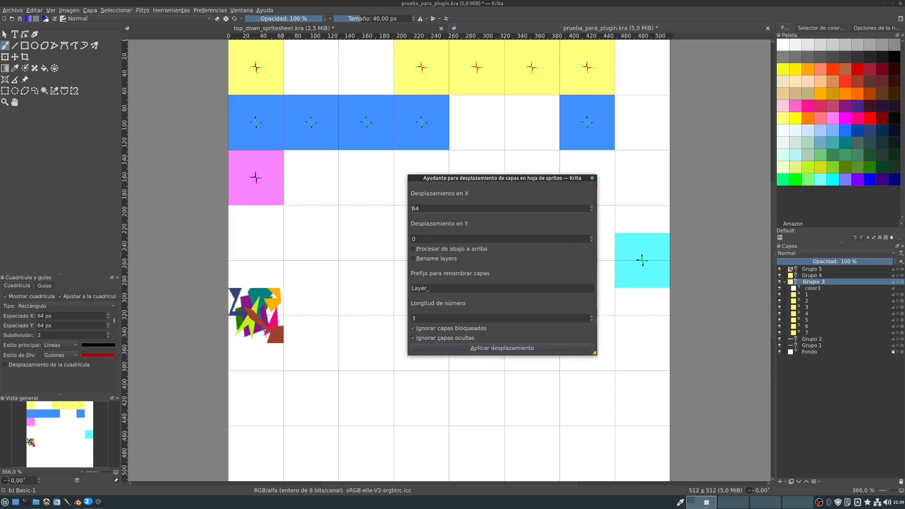
- Apply the helper to Grupo 3 with offsets of 64 in X and 64 in Y, renaming its layers with the prefix capa_
double_click(422, 240)
text(64)
key(BackSpace)
key(BackSpace)
key(BackSpace)
key(BackSpace)
key(BackSpace)
key(BackSpace)
text(capa_)
click(497, 348)
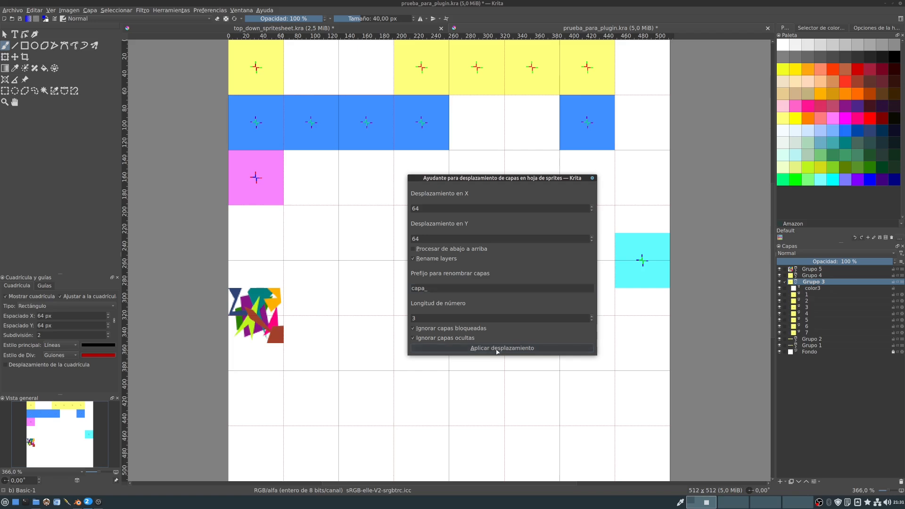
click(539, 268)
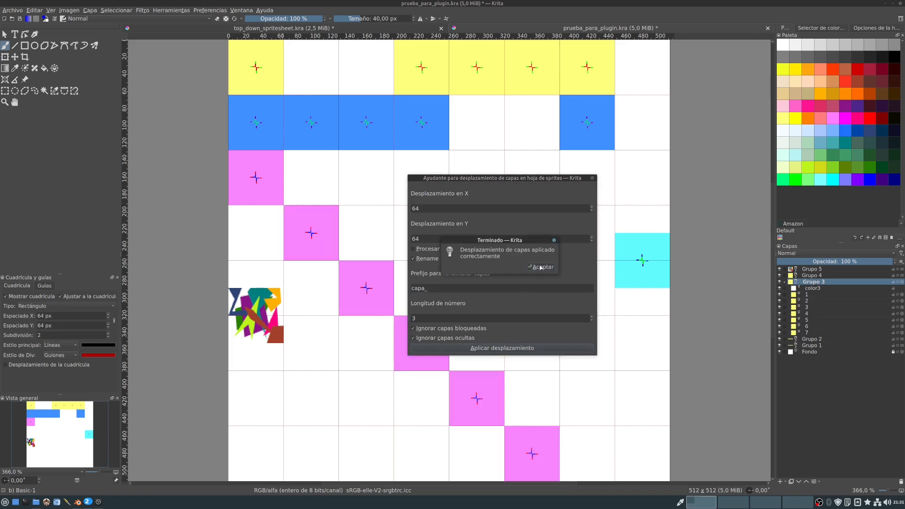
- Examine the arrangement of Grupo 3's cells on the canvas and the names of its layers
scroll(444, 286, down, 1)
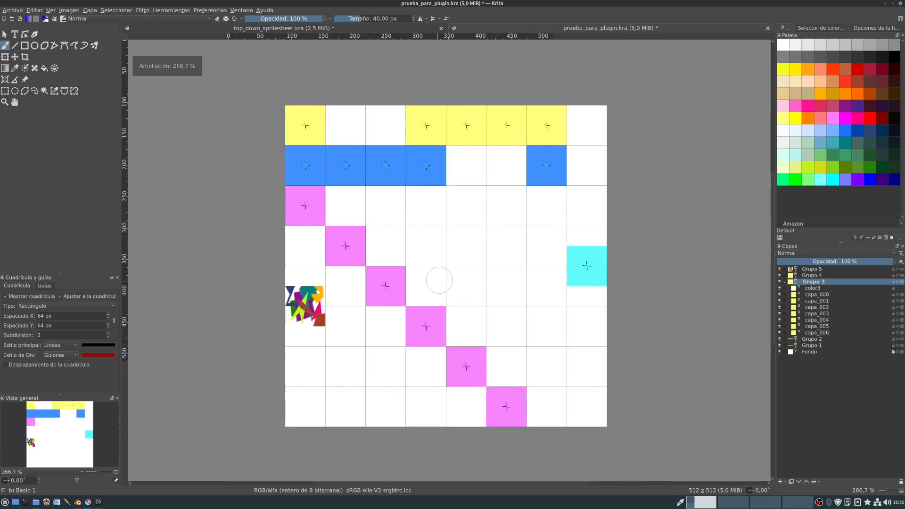
scroll(497, 270, up, 1)
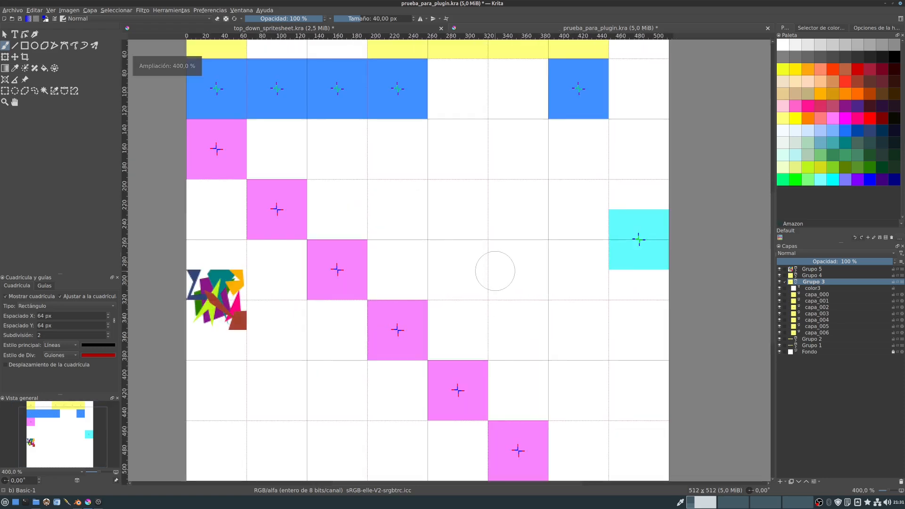
scroll(493, 272, down, 1)
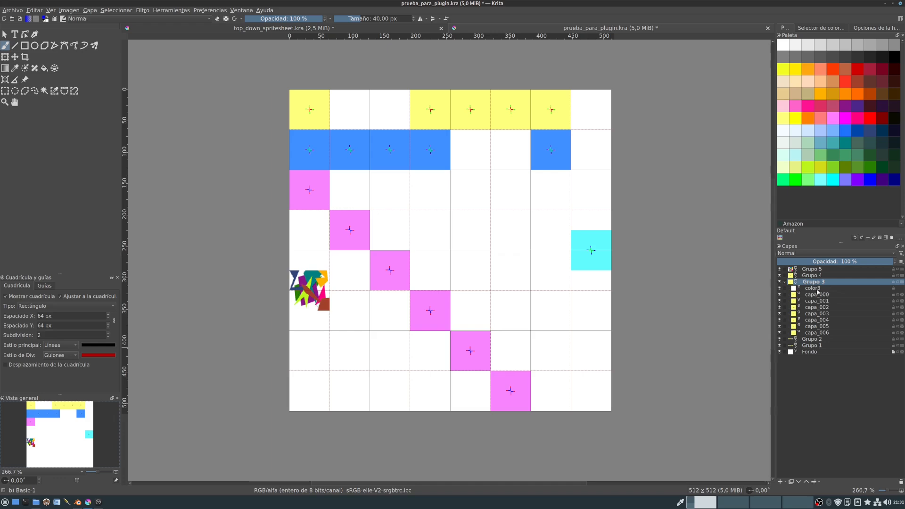
key(Down)
key(Down)
key(Down)
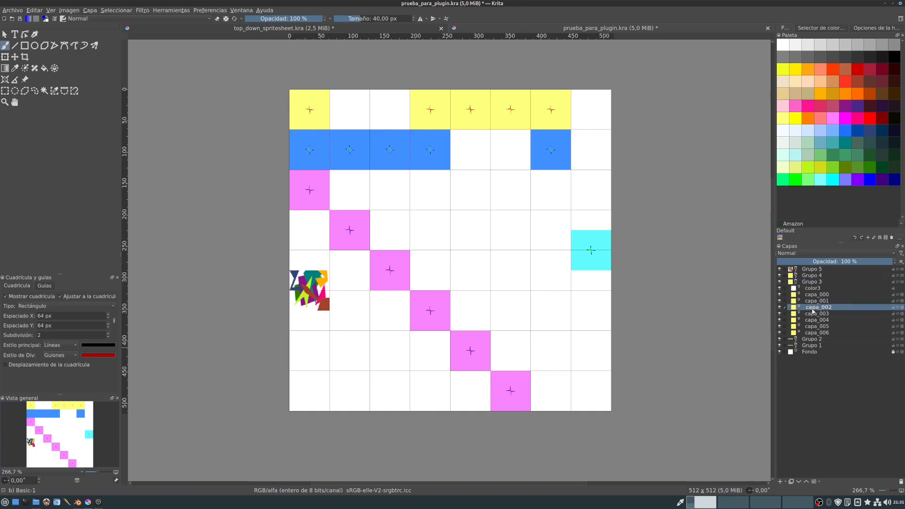
key(Down)
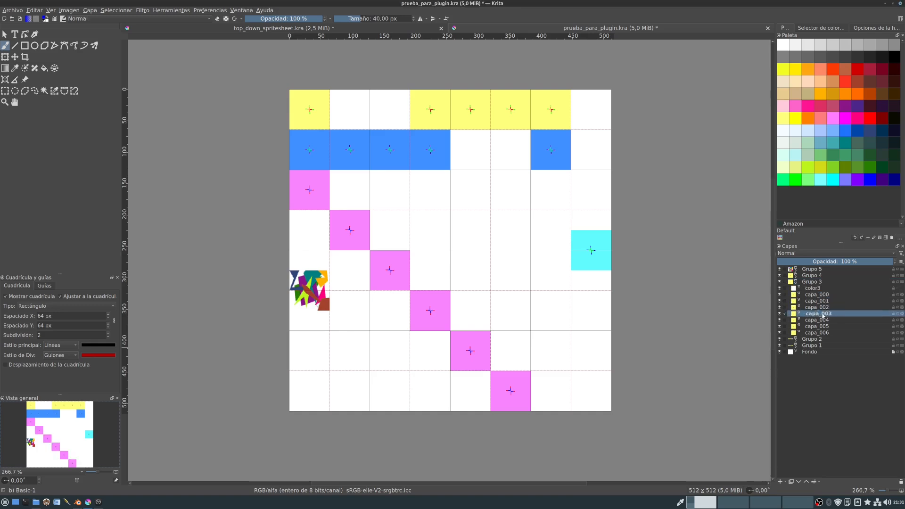
key(Down)
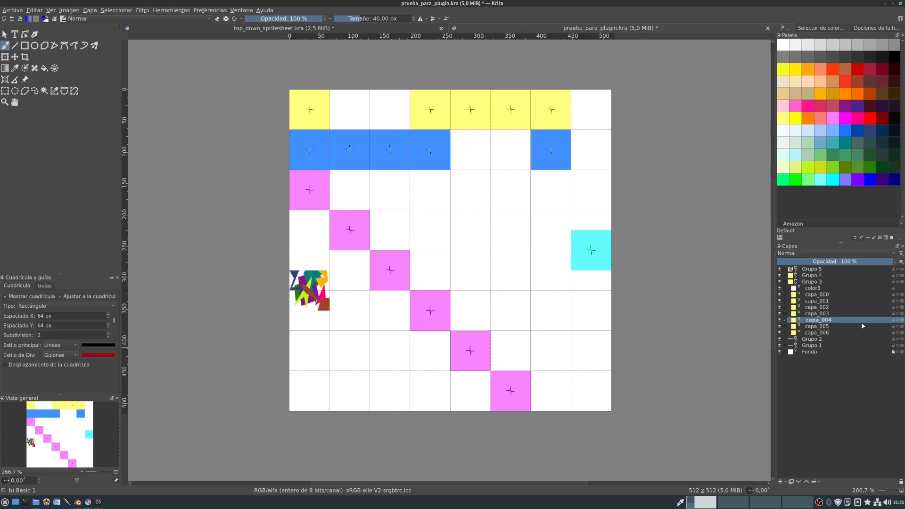
mouse_move(855, 329)
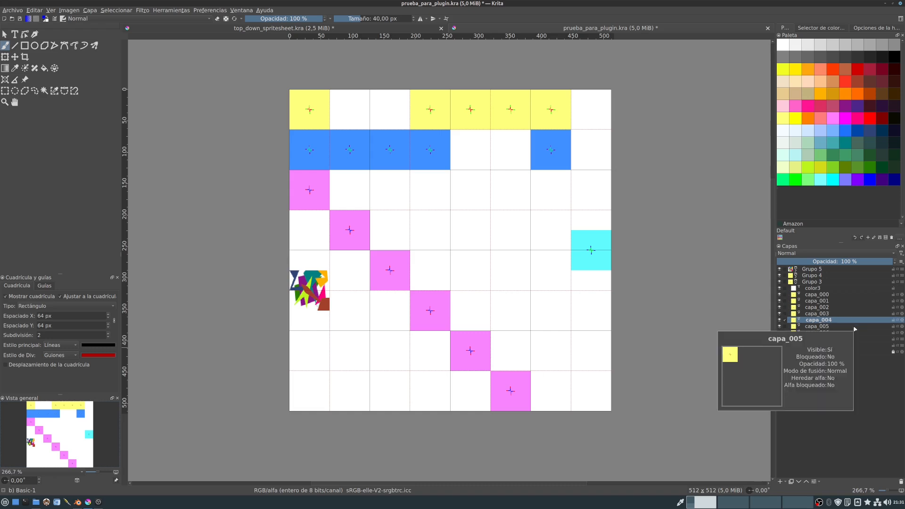
- Collapse Grupo 3, expand and select Grupo 4, and check its artwork by switching the group's visibility off and on
click(795, 282)
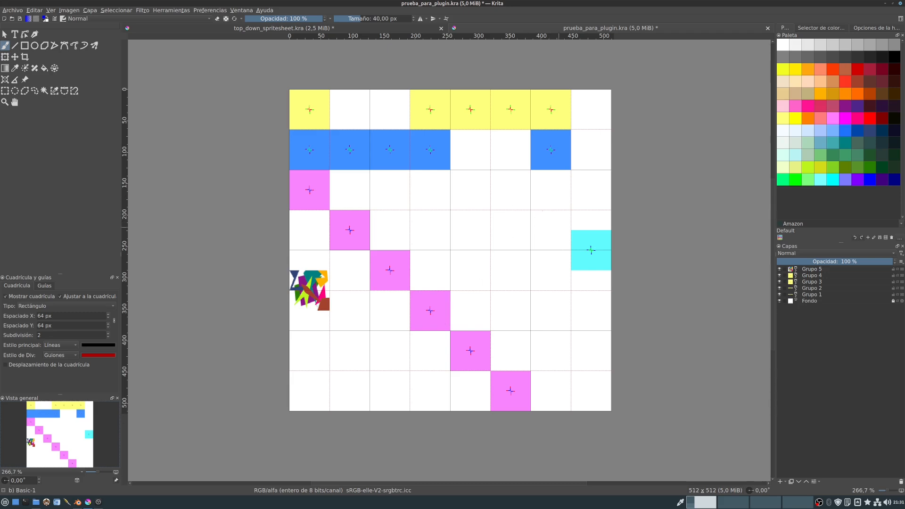
click(795, 276)
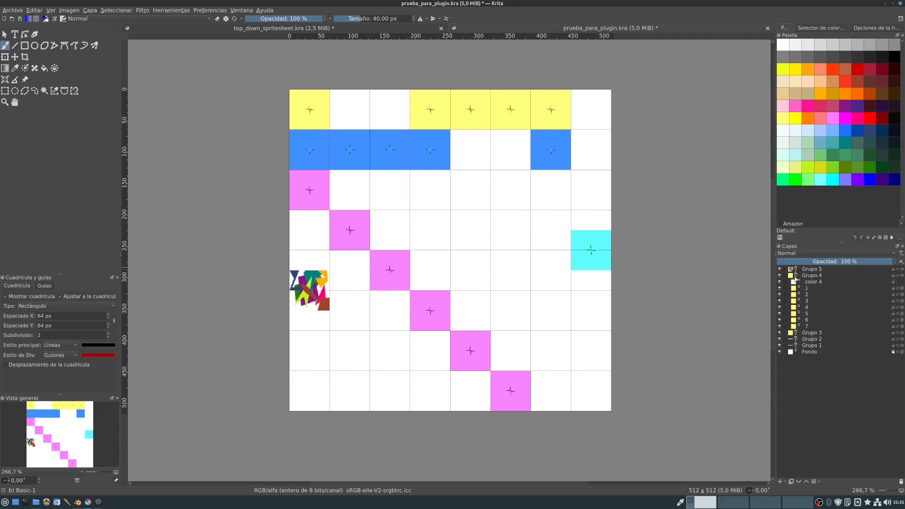
click(779, 276)
click(780, 276)
click(813, 276)
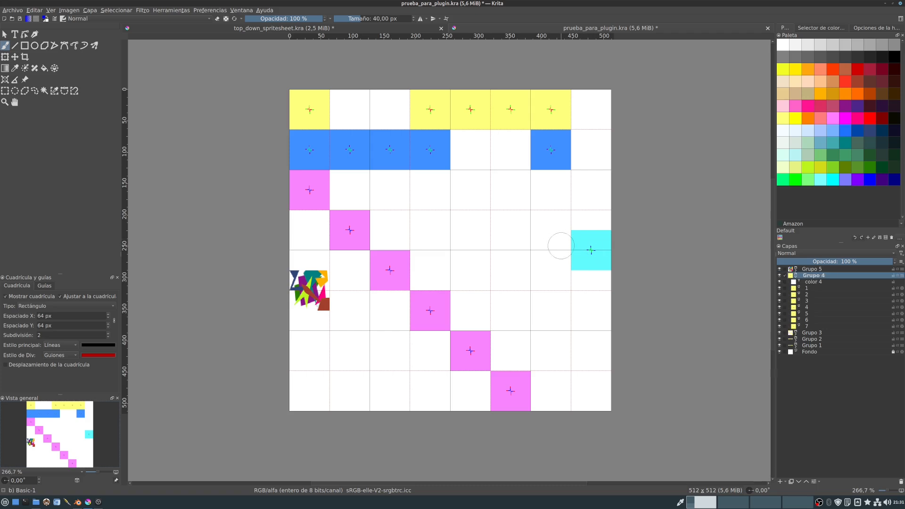
scroll(571, 222, up, 1)
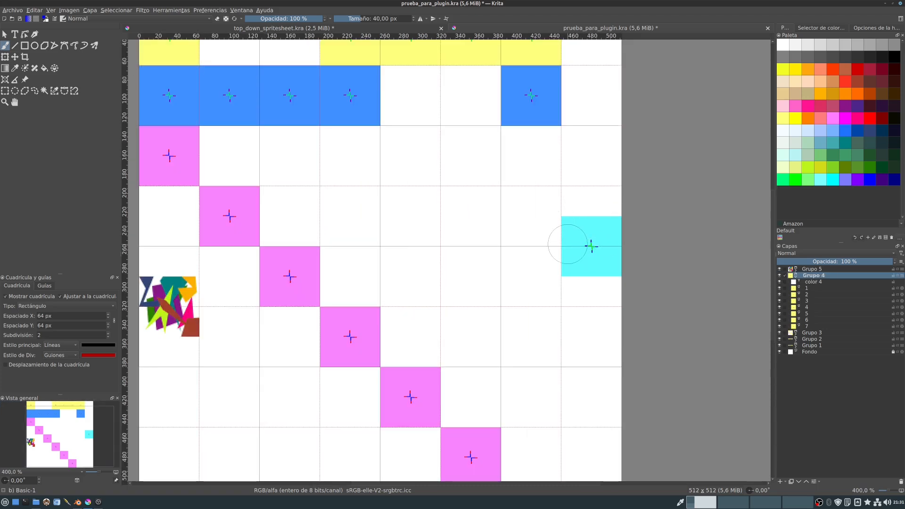
scroll(554, 234, down, 1)
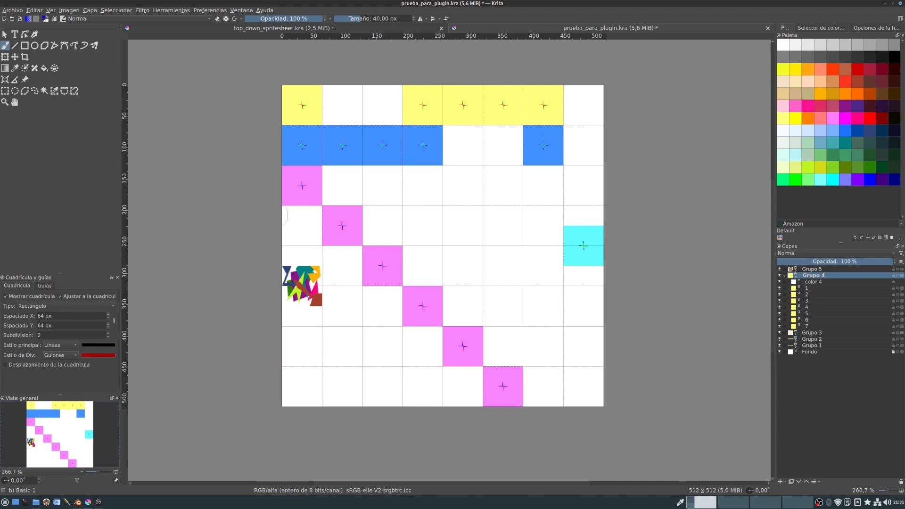
- Select the second grid cell of the seventh row and apply the spritesheet helper to Grupo 4 with offsets of 64 in X and 0 in Y
click(5, 91)
drag(322, 326, 362, 368)
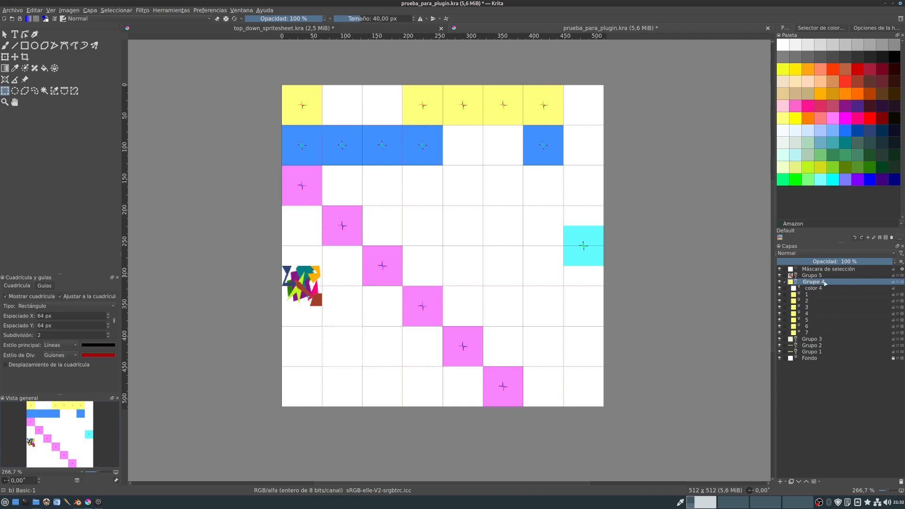
click(140, 11)
click(170, 10)
mouse_move(170, 18)
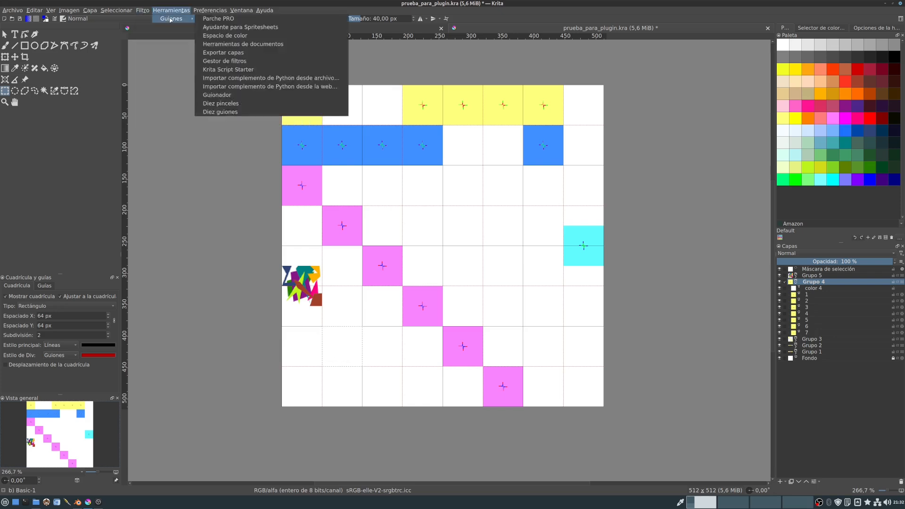
click(224, 27)
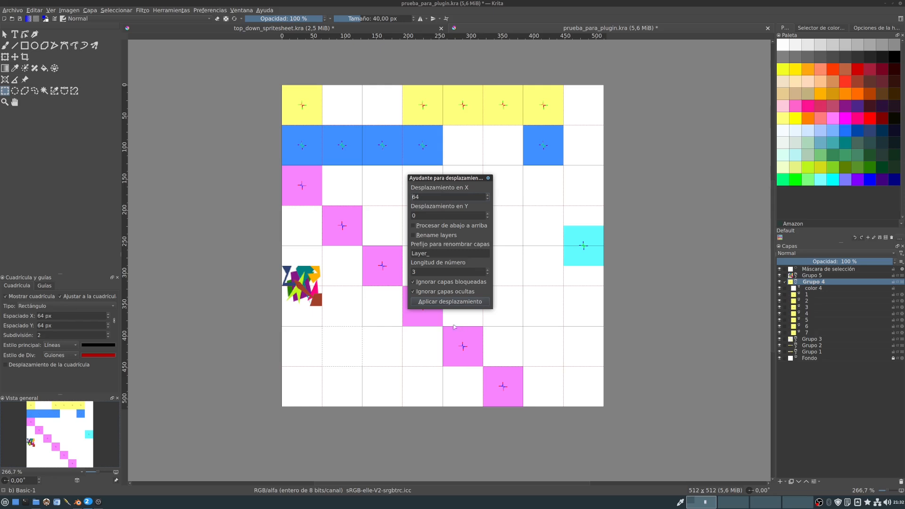
click(446, 301)
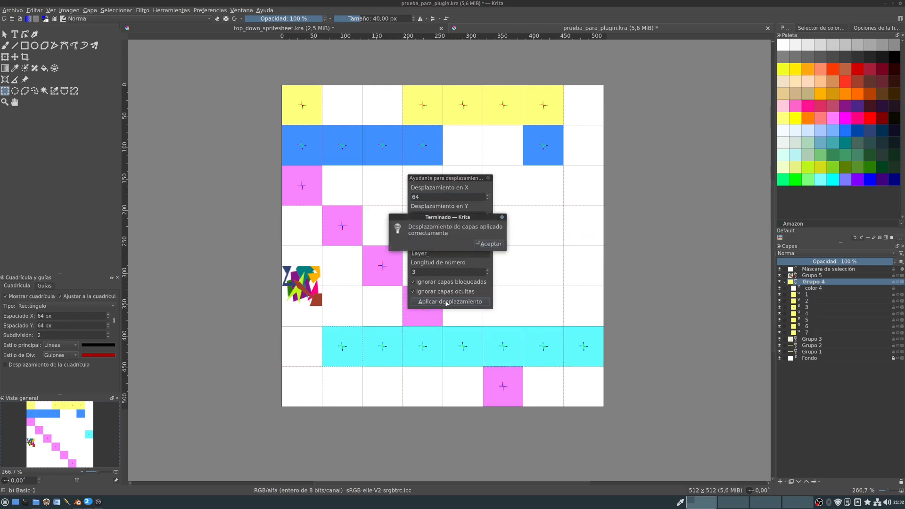
click(490, 243)
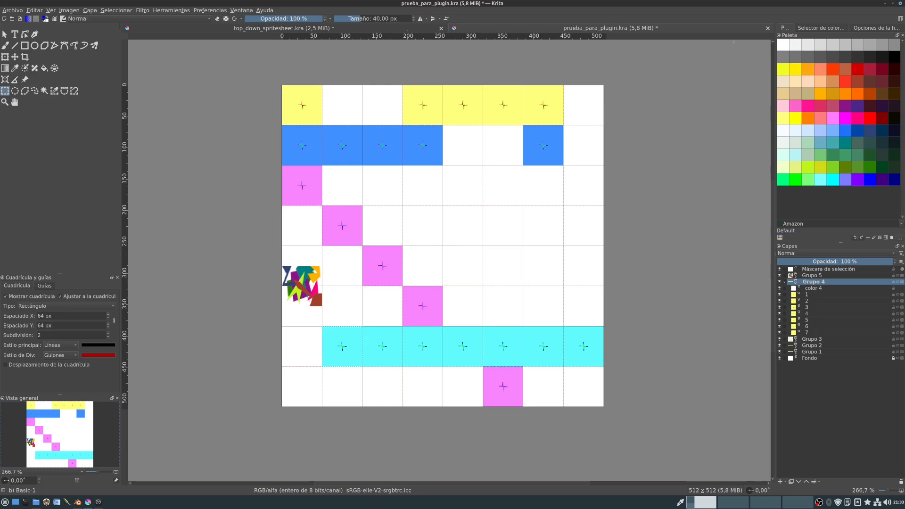
- Close prueba_para_plugin.kra without saving the changes and reopen it from the recent files
click(767, 28)
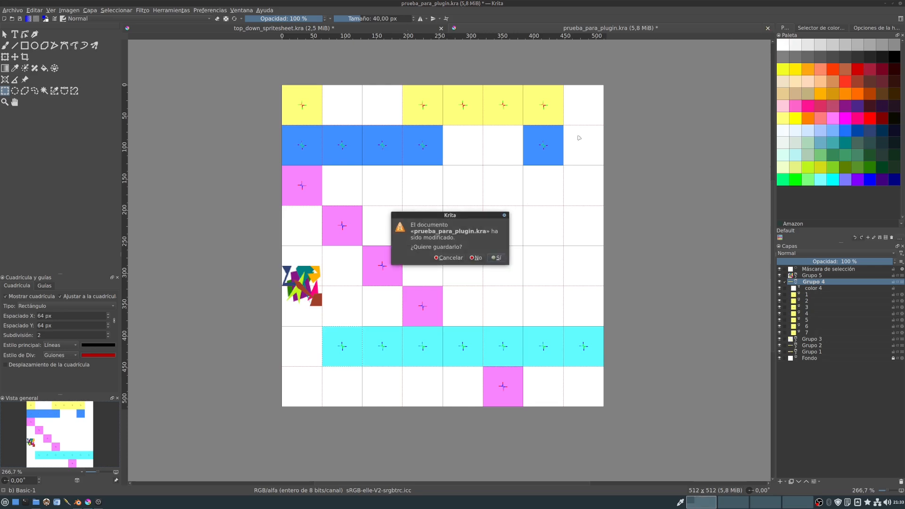
click(477, 257)
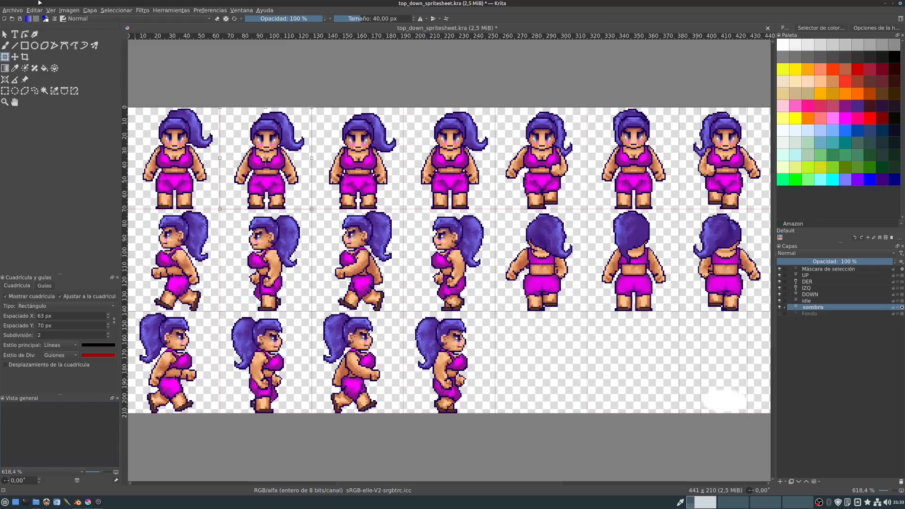
click(13, 7)
mouse_move(29, 35)
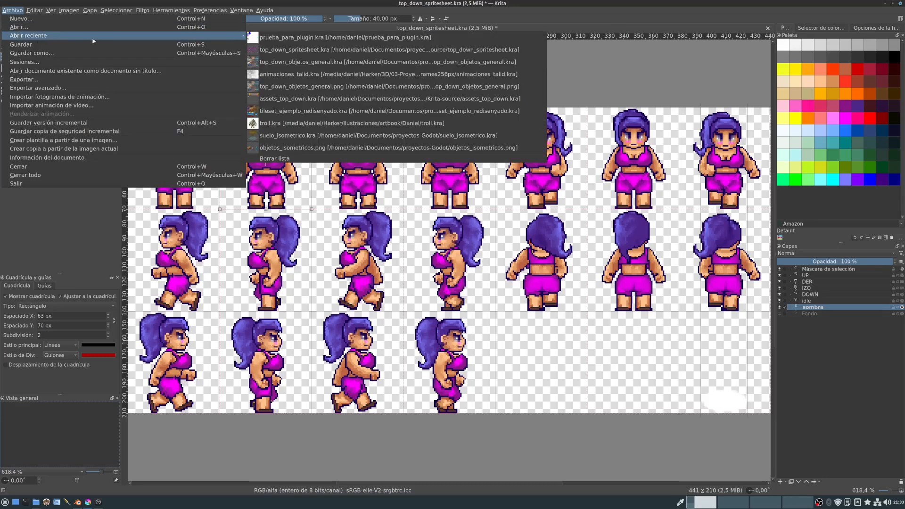
click(300, 42)
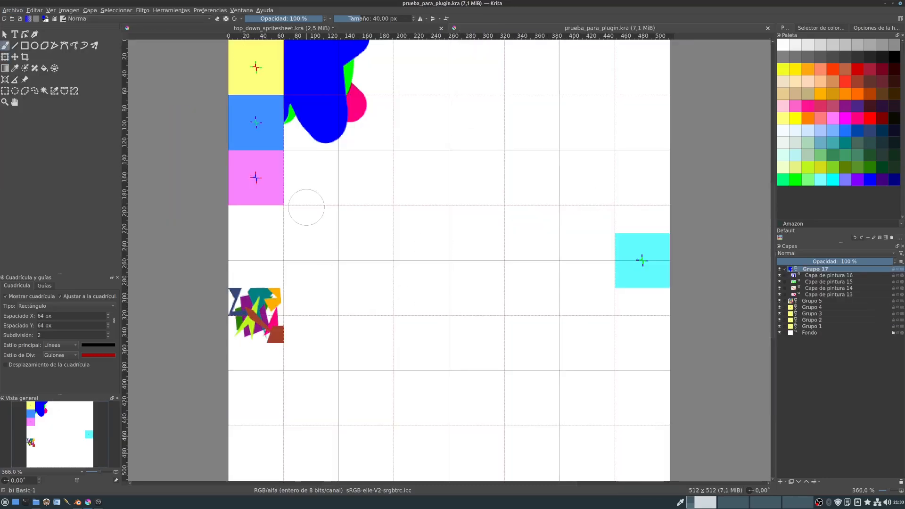
- Hide Grupo 17 and collapse its list of layers
drag(325, 215, 362, 319)
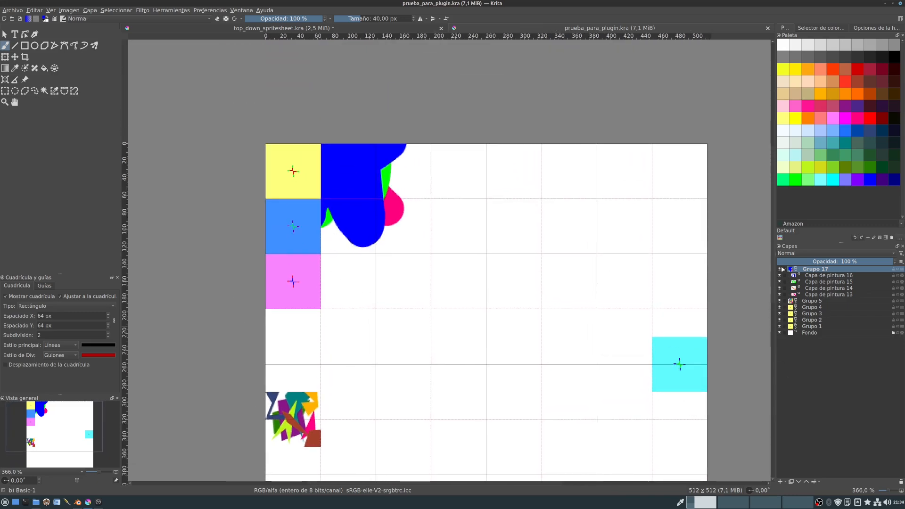
click(779, 269)
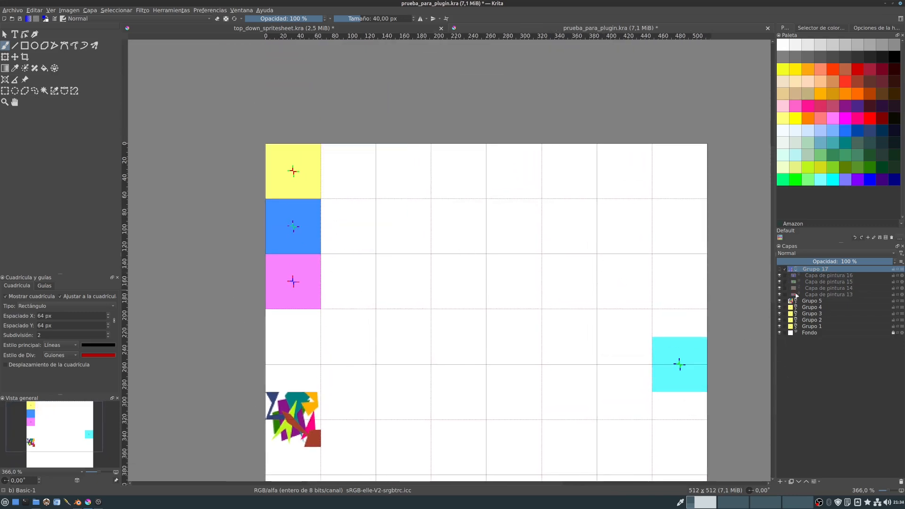
key(Left)
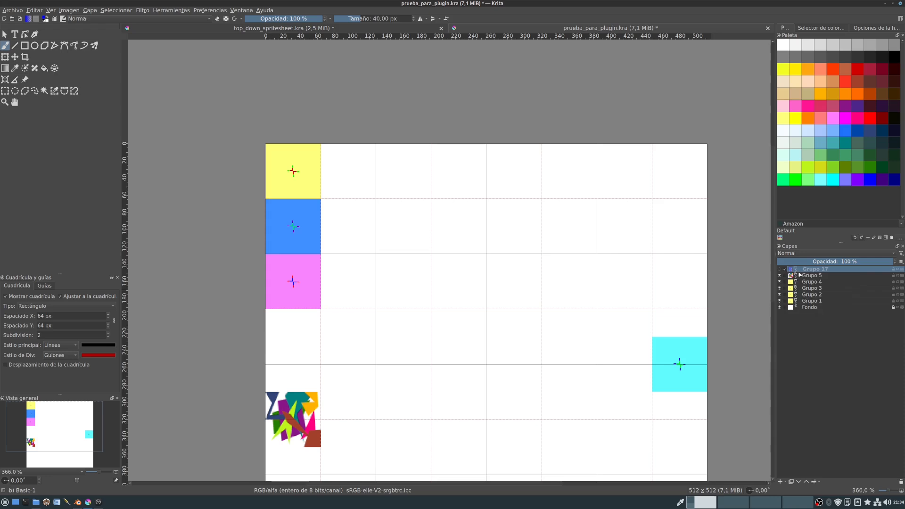
- Select Grupo 2 and check its artwork by switching the group's visibility off and on
click(811, 295)
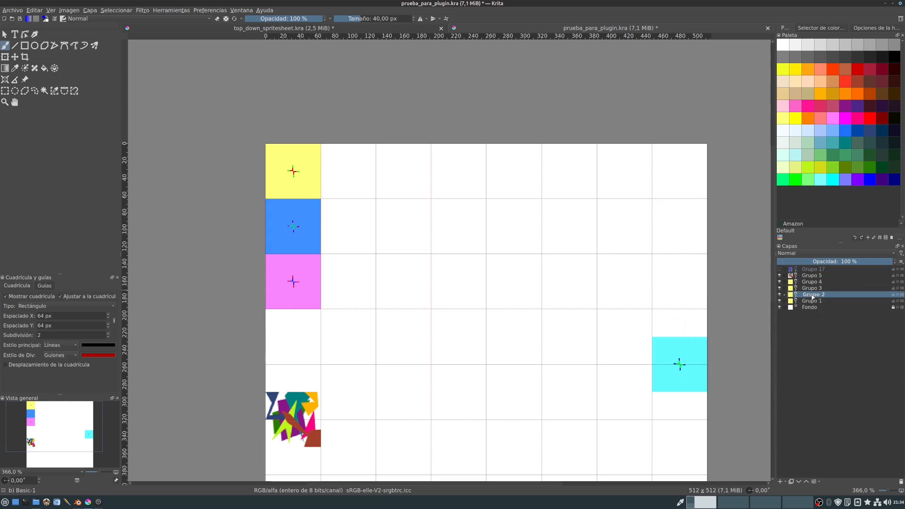
click(780, 294)
click(779, 295)
scroll(365, 262, down, 2)
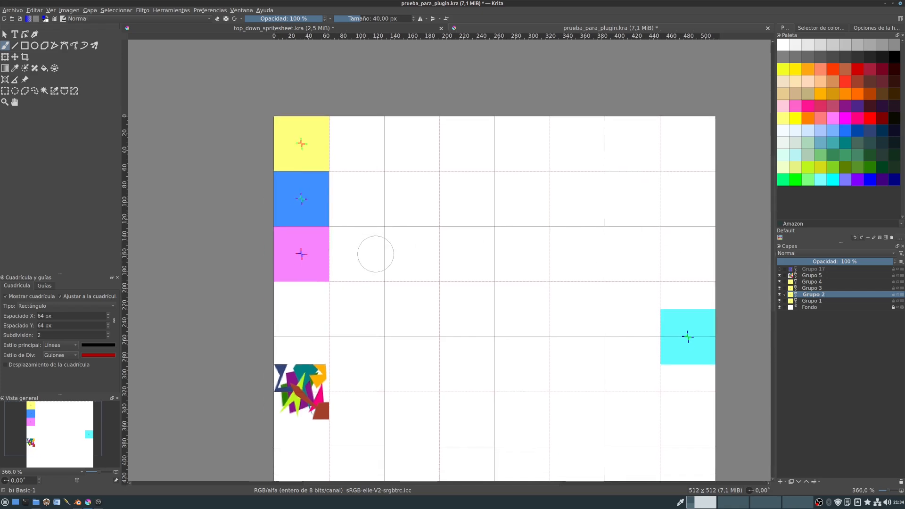
- Select a rectangular area within the blue cell and apply the spritesheet helper to Grupo 2 with offsets of 64 in X and 0 in Y
click(5, 91)
drag(283, 181, 331, 213)
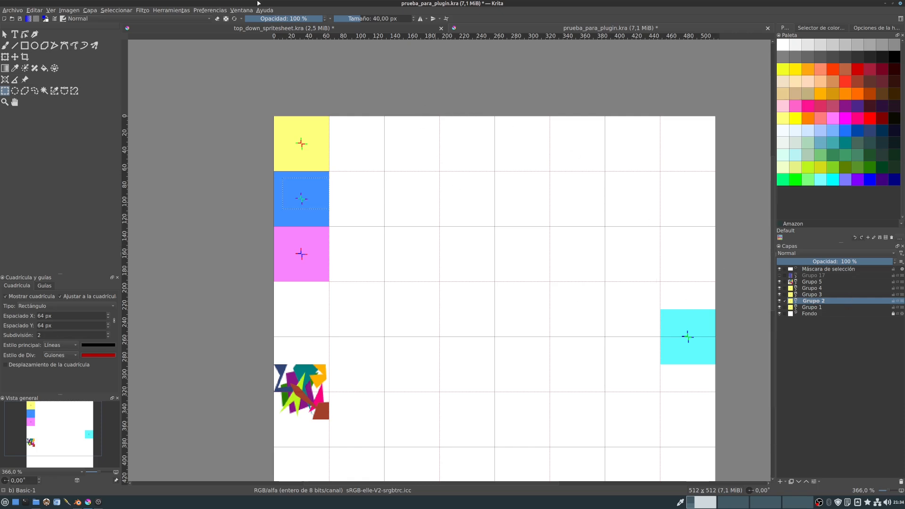
click(141, 13)
mouse_move(171, 10)
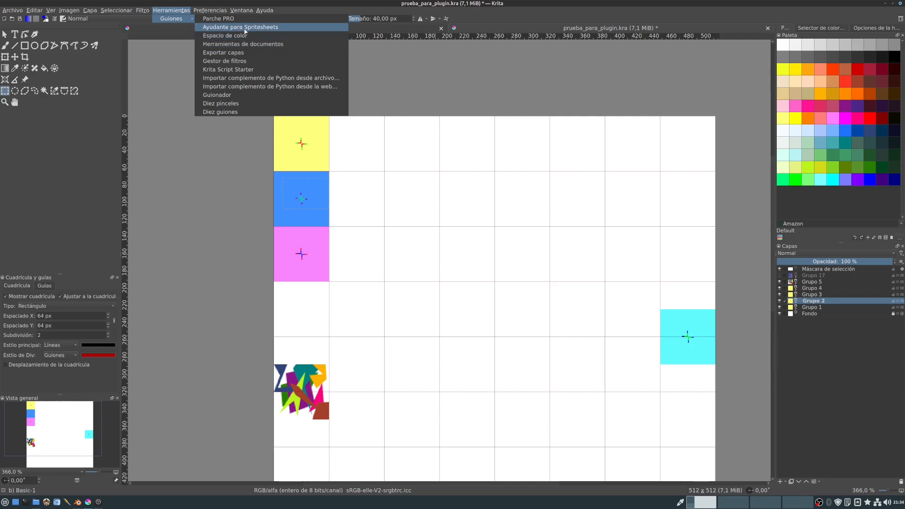
click(240, 28)
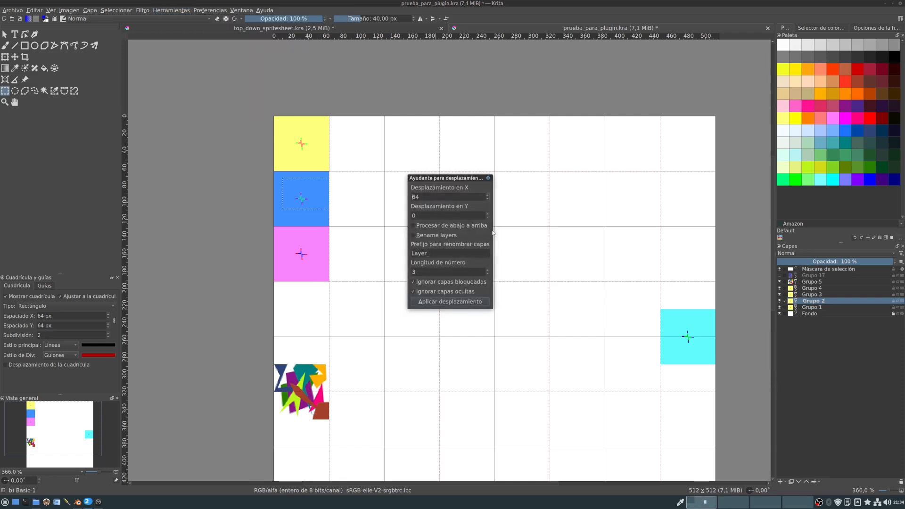
click(449, 302)
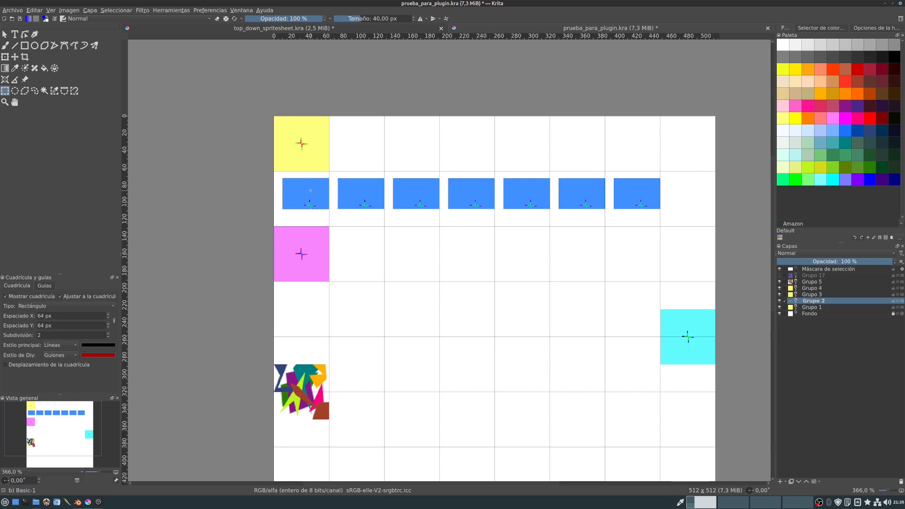
- Make Grupo 3 active and draw a rectangular selection about 42 by 42 px in the first cell of the fourth row
click(821, 294)
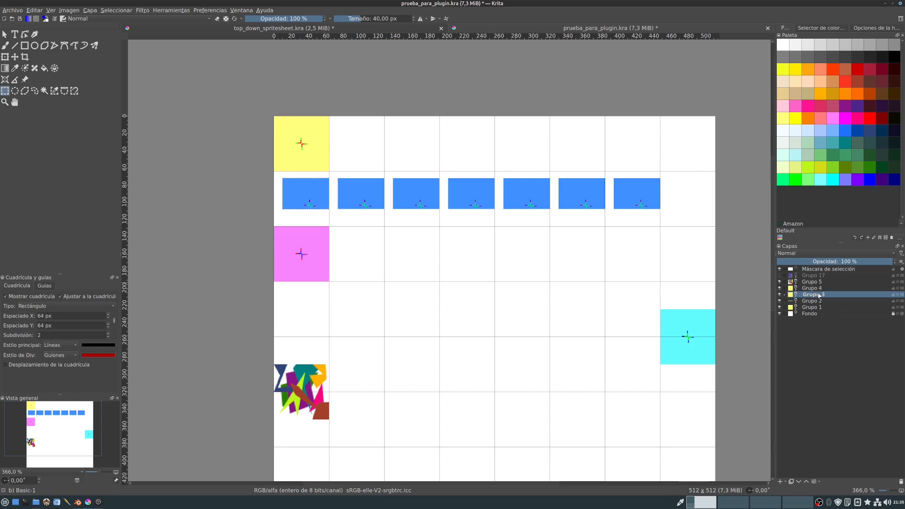
click(779, 295)
click(779, 295)
drag(294, 306, 329, 337)
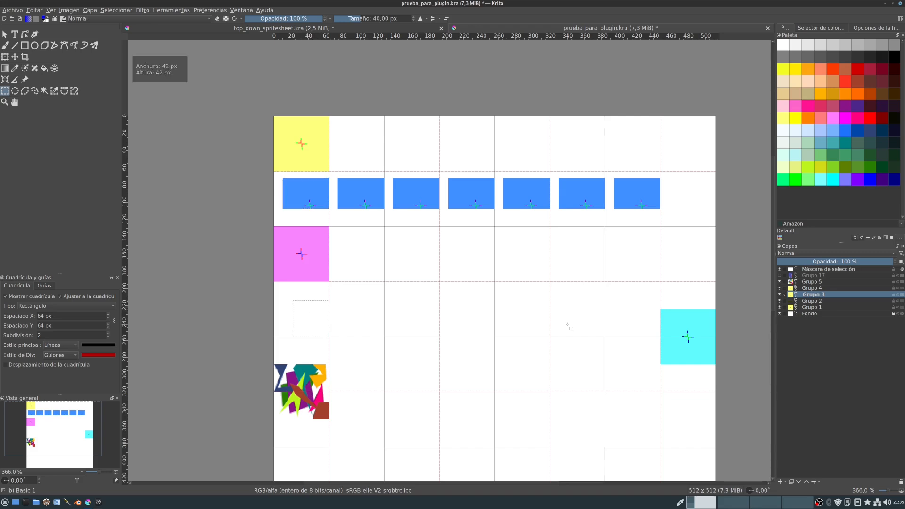
- Apply the spritesheet helper to Grupo 3 with offsets of 64 in X and 0 in Y, and clear the selection
click(159, 11)
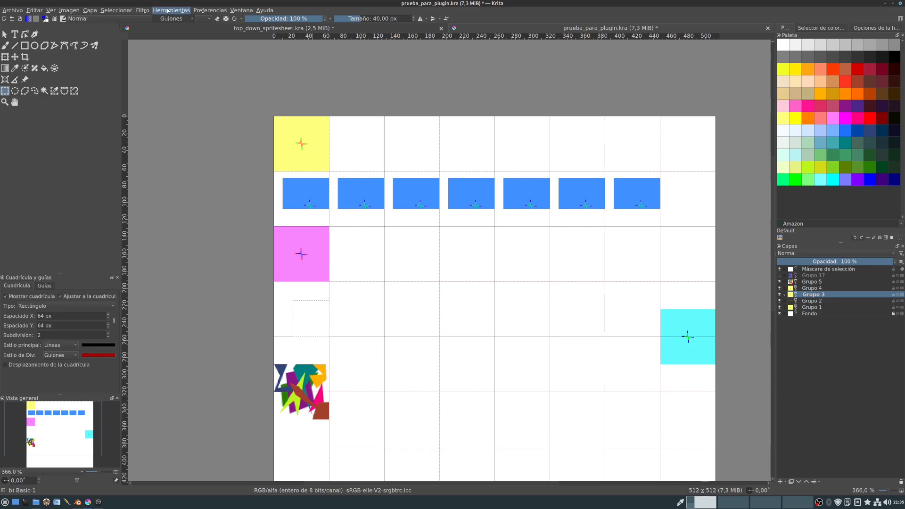
mouse_move(178, 18)
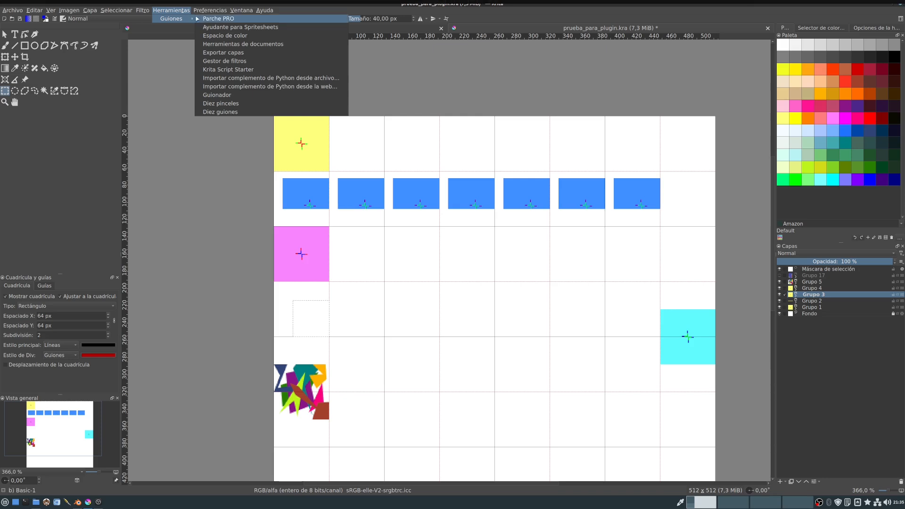
click(233, 26)
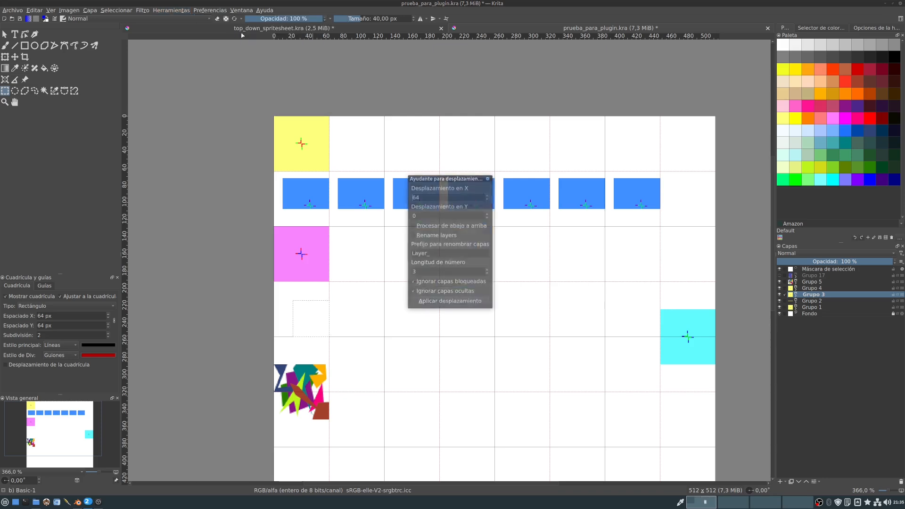
click(454, 302)
click(489, 244)
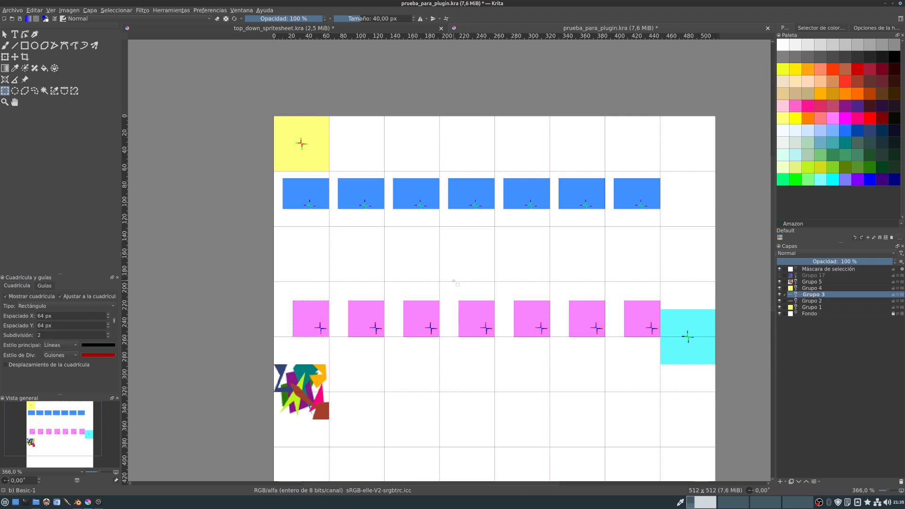
click(486, 357)
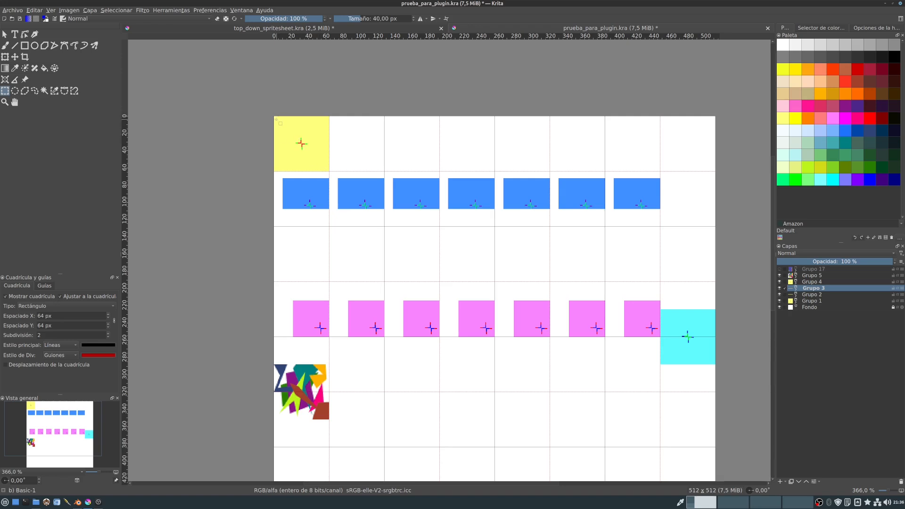
- Select and expand Grupo 5, and check its artwork by switching the visibility of the group and its top layer off and on
drag(453, 145, 439, 85)
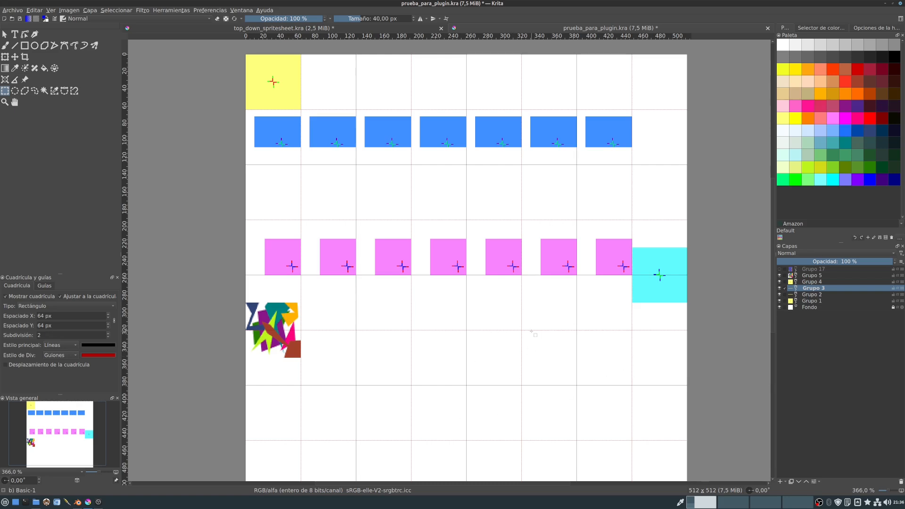
click(809, 275)
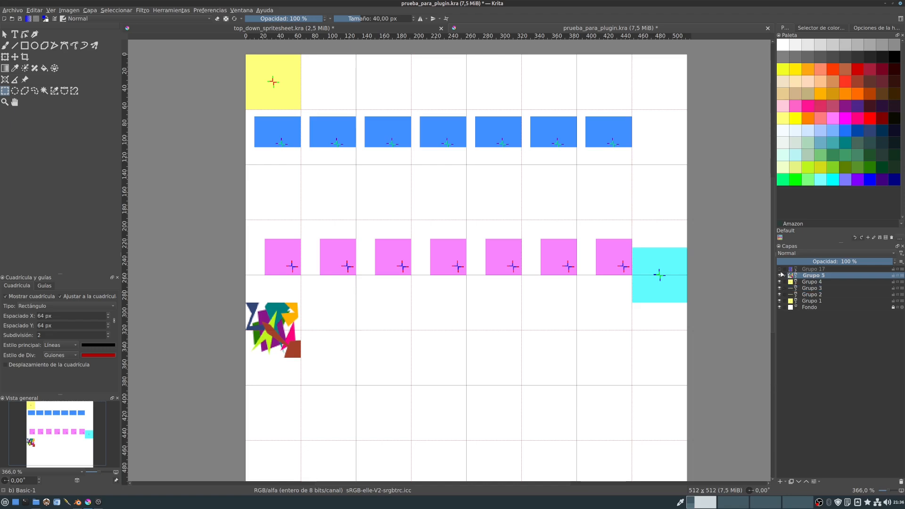
click(779, 275)
click(779, 275)
click(796, 275)
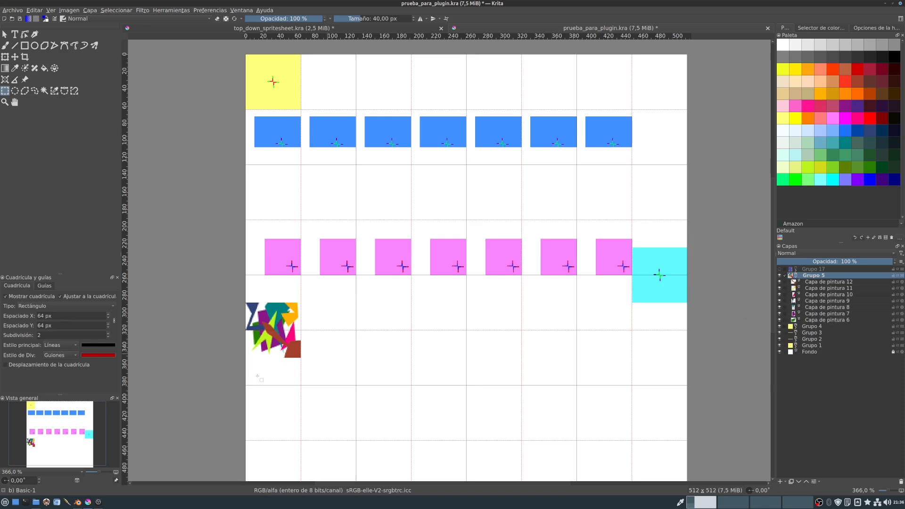
click(779, 282)
click(779, 282)
mouse_move(779, 291)
- Examine the transform bounds of Grupo 5 and of its layer Capa de pintura 12
key(ctrl+t)
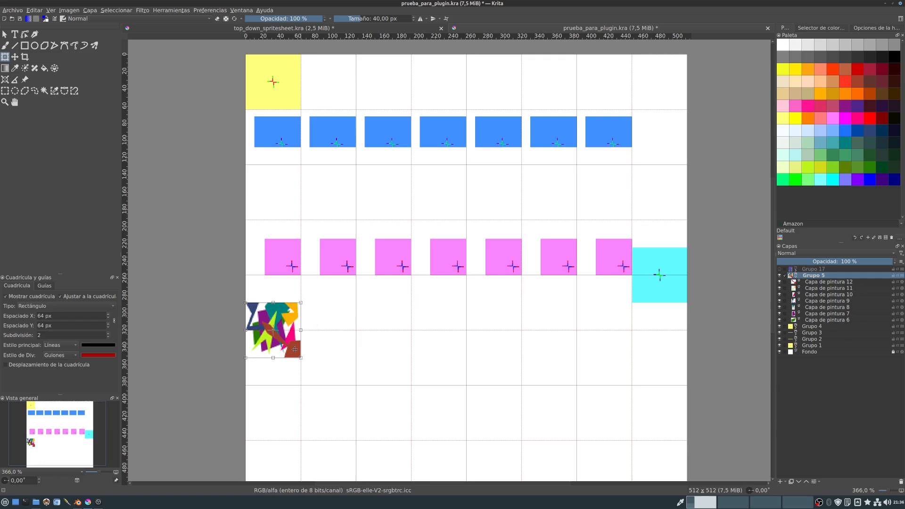
click(814, 282)
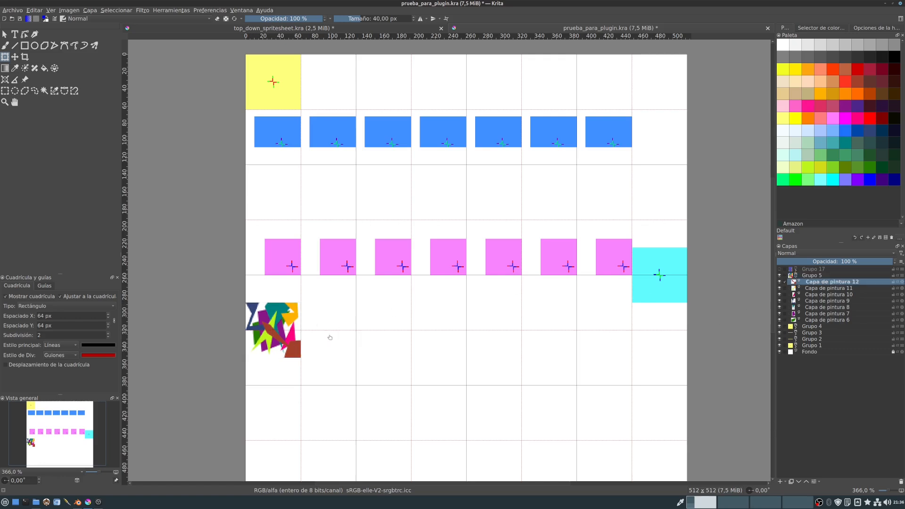
click(292, 349)
- Select the first grid cell of the third row and apply the spritesheet helper to Grupo 5 with offsets of 64 in X and 0 in Y
click(823, 276)
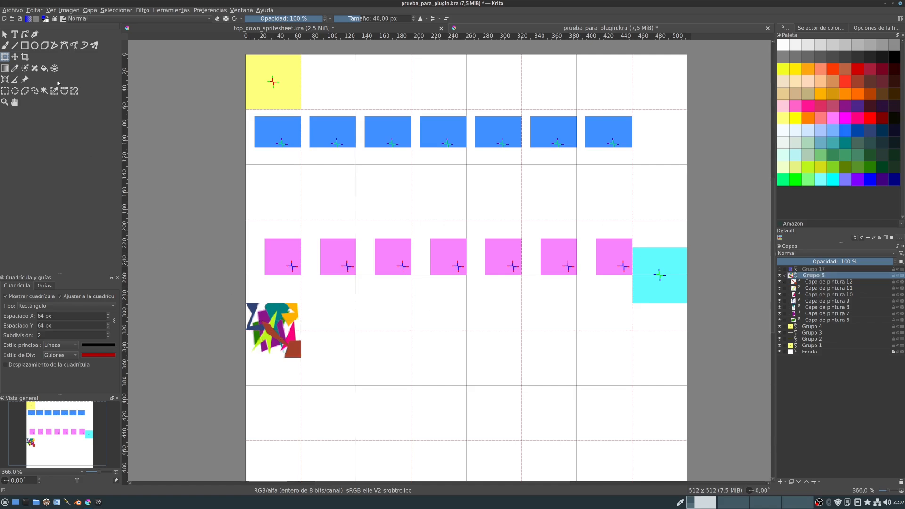
click(6, 91)
drag(245, 165, 300, 220)
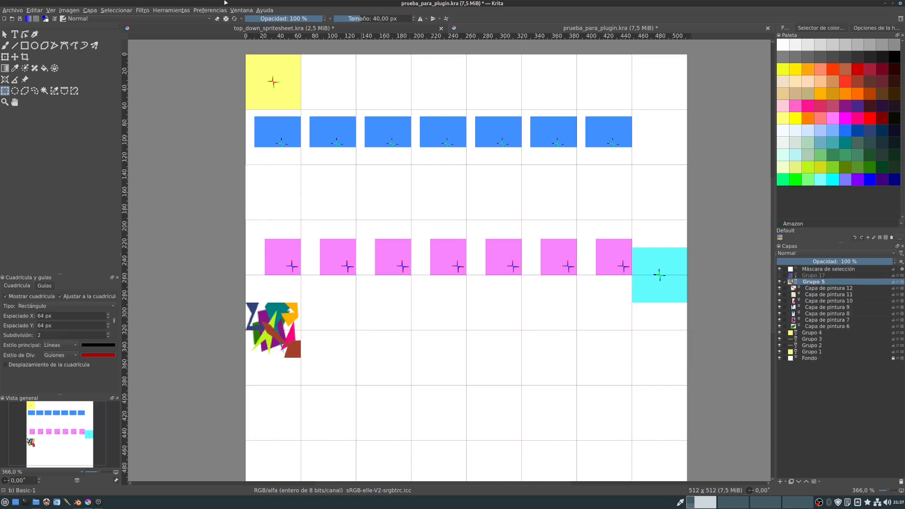
click(171, 11)
mouse_move(171, 19)
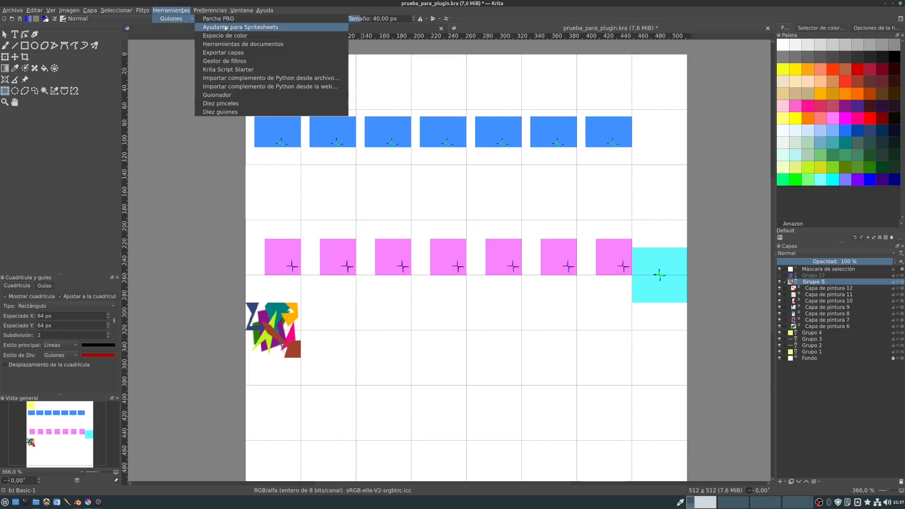
click(242, 28)
click(457, 303)
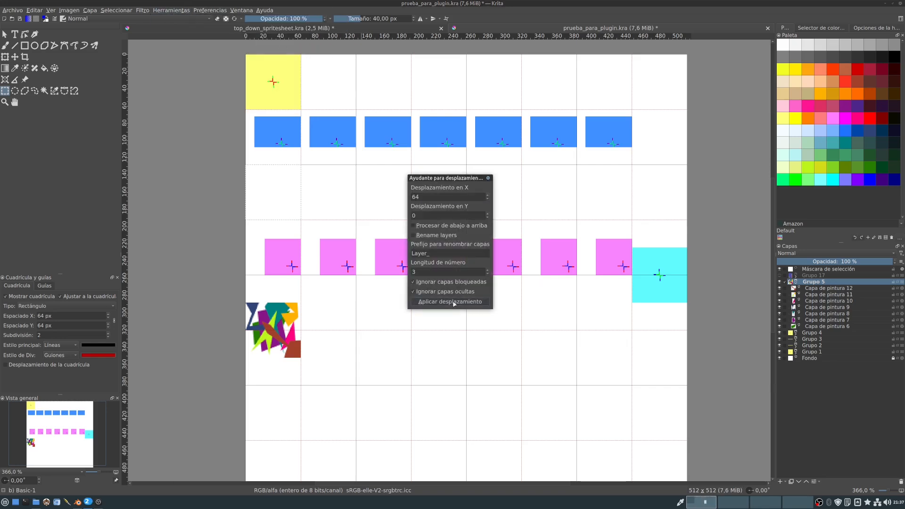
click(488, 243)
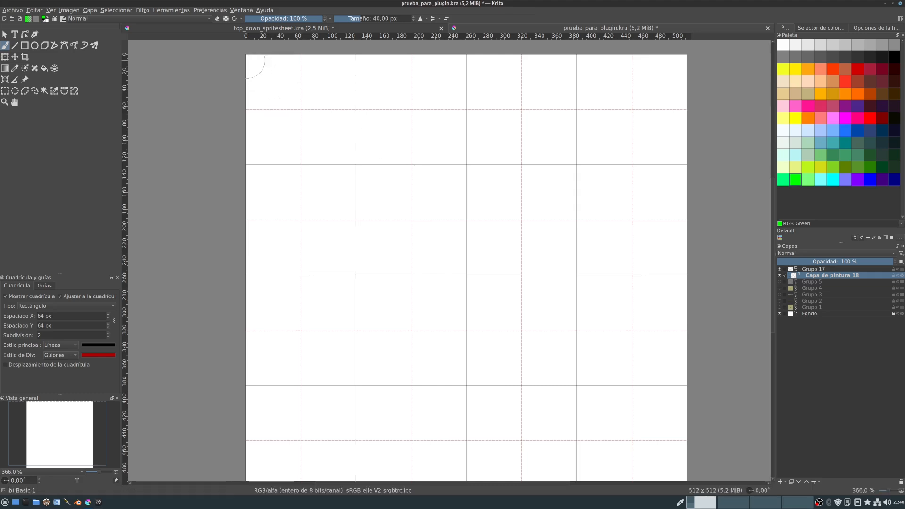
- Paint an RGB Green shape on Capa de pintura 18 over the canvas's upper-left corner, with strokes running past the canvas edges
drag(247, 60, 311, 115)
mouse_move(304, 61)
mouse_down()
mouse_move(257, 112)
mouse_move(263, 95)
mouse_move(241, 87)
mouse_move(276, 74)
mouse_move(274, 40)
mouse_move(267, 136)
mouse_up()
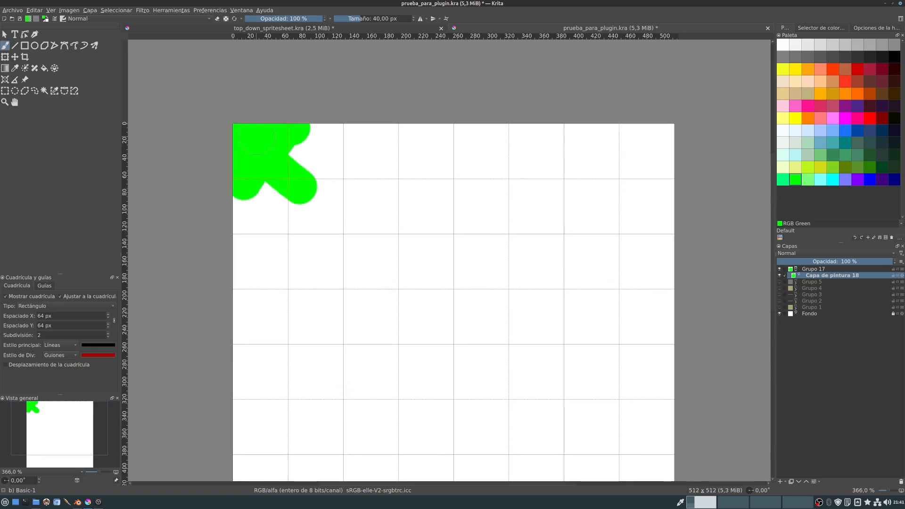
- Move the green shape fully into the canvas to inspect its off-canvas parts, and undo the move
key(t)
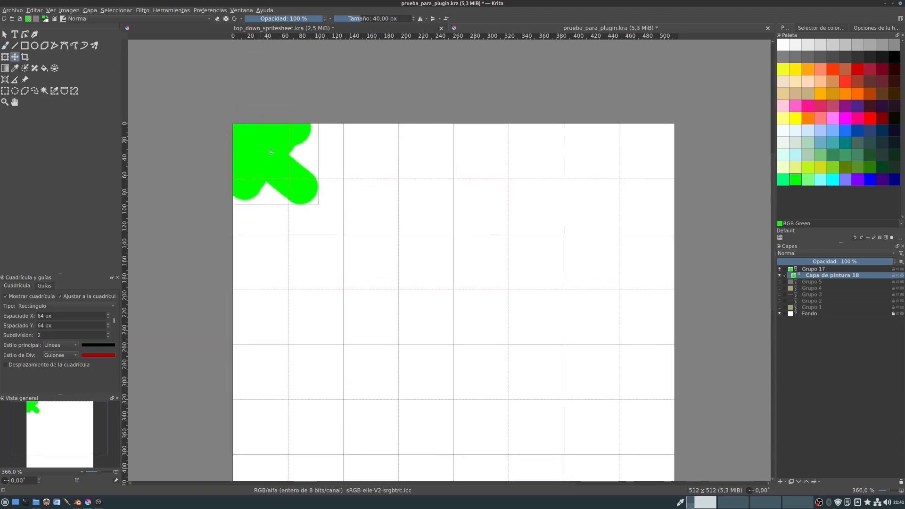
drag(260, 142, 347, 217)
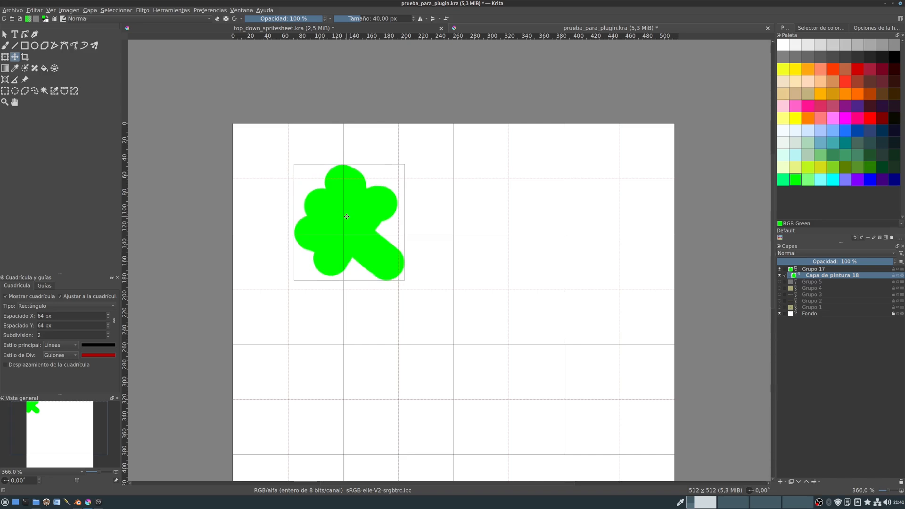
key(ctrl+z)
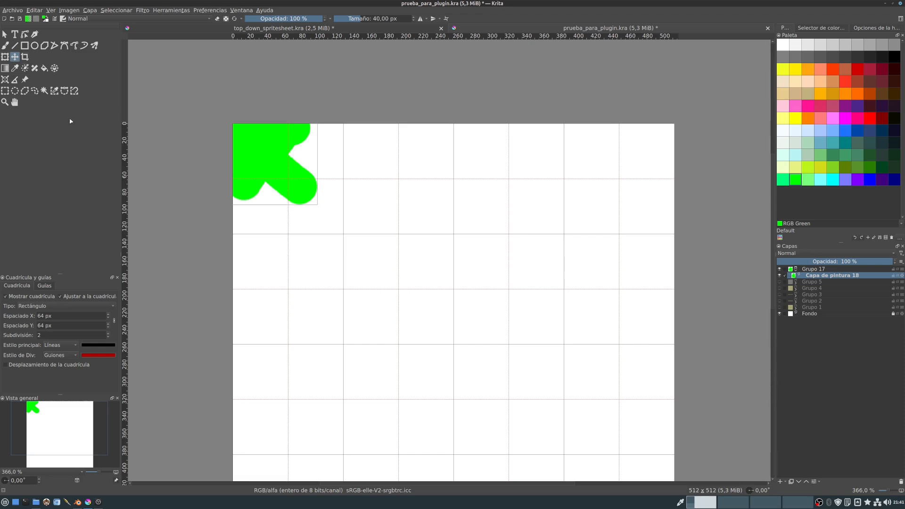
- Add a paint layer to Grupo 17 and brush a half-Magenta shape on it, extending diagonally down from the green one
key(b)
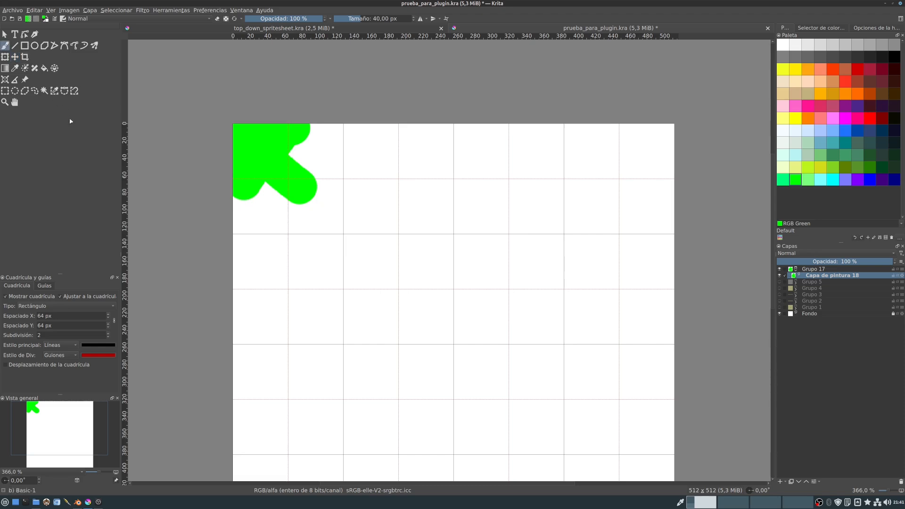
click(780, 481)
click(833, 117)
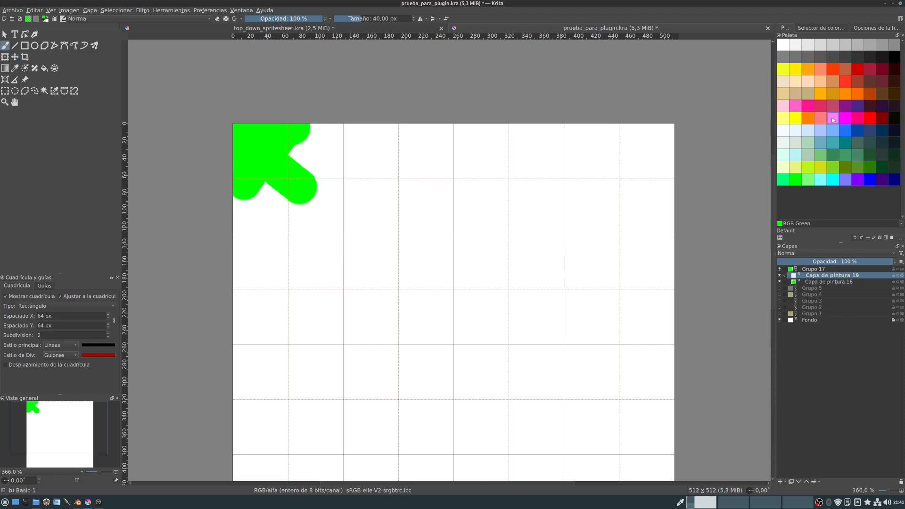
scroll(358, 206, down, 1)
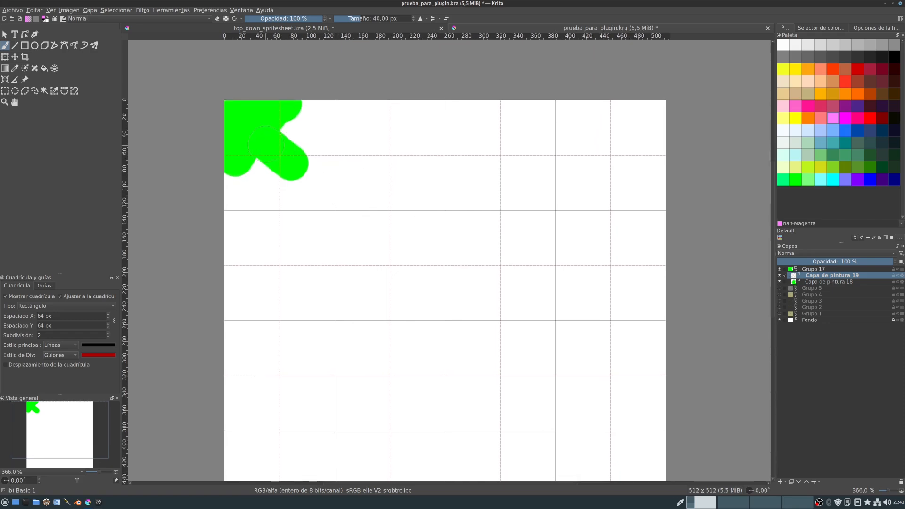
drag(262, 136, 335, 217)
mouse_move(349, 170)
mouse_down()
mouse_move(305, 220)
mouse_move(352, 208)
mouse_move(378, 237)
mouse_up()
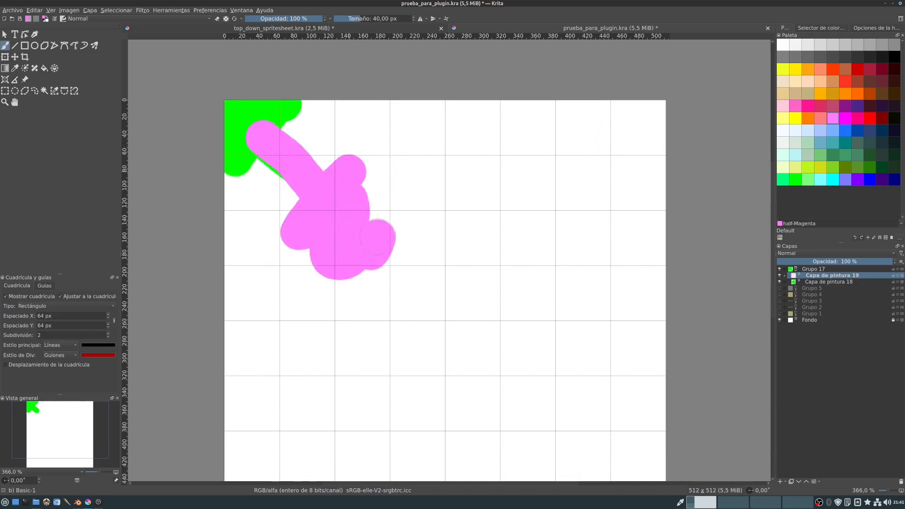
- Add another paint layer and brush a Deep pink zigzag shape around the middle of the canvas
click(779, 481)
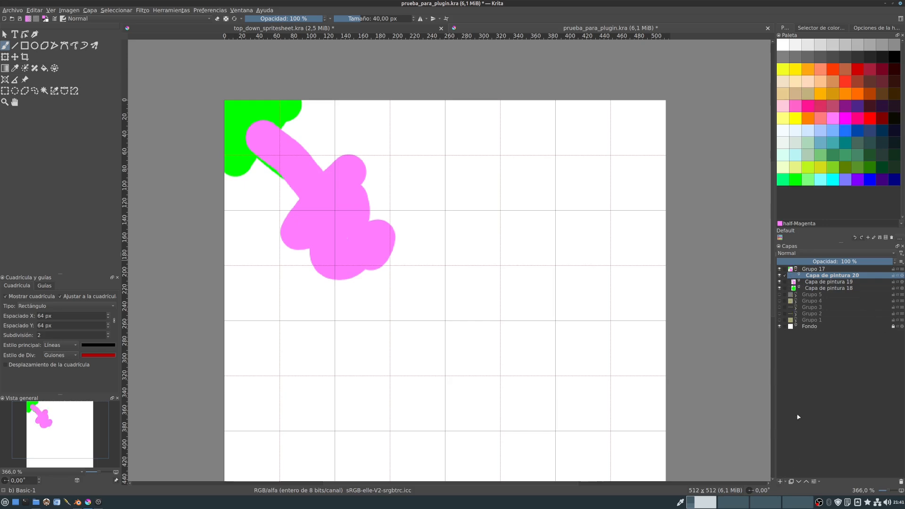
click(857, 118)
mouse_move(398, 277)
mouse_down()
mouse_move(457, 324)
mouse_move(362, 346)
mouse_move(412, 312)
mouse_move(456, 311)
mouse_up()
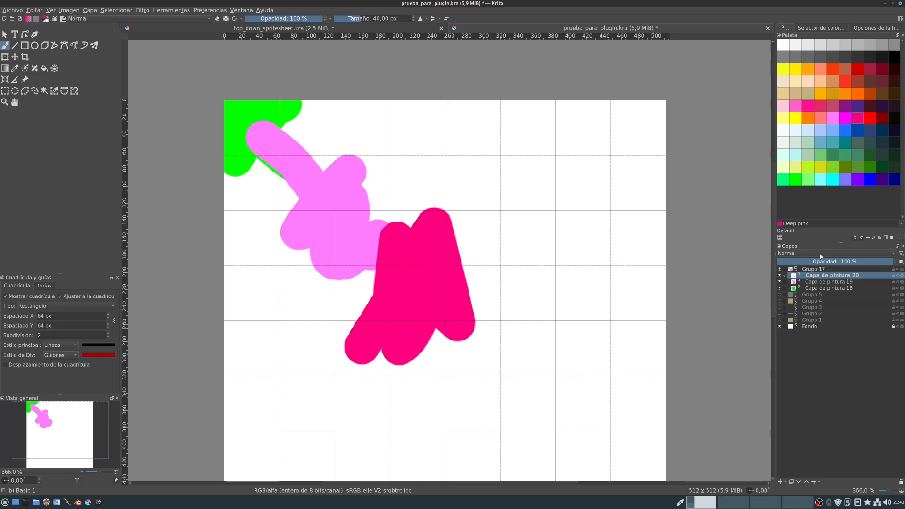
- Add another paint layer and brush a Primary Blue shape from the pink one to the canvas's lower-right area, ending in a large blob
click(780, 481)
click(872, 168)
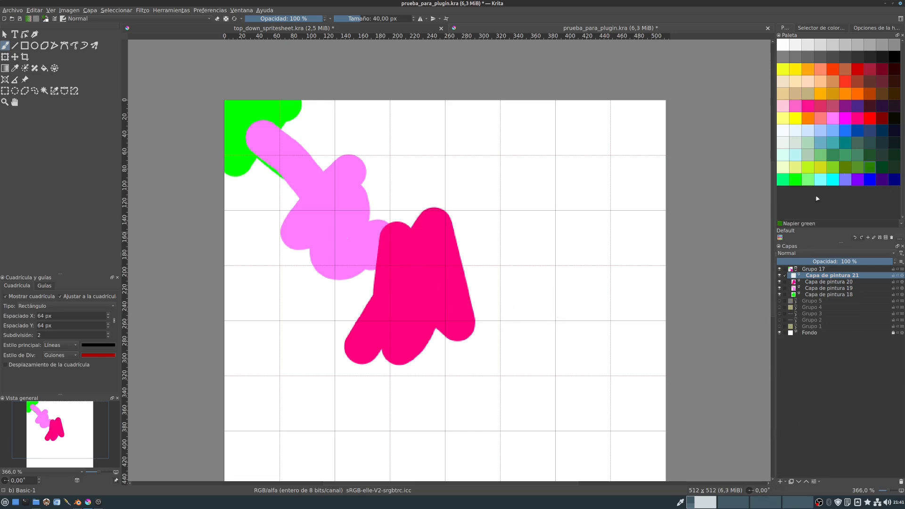
click(846, 137)
mouse_move(409, 262)
mouse_down()
mouse_move(589, 405)
mouse_move(602, 436)
mouse_up()
mouse_move(539, 311)
mouse_down()
mouse_move(494, 401)
mouse_move(556, 376)
mouse_up()
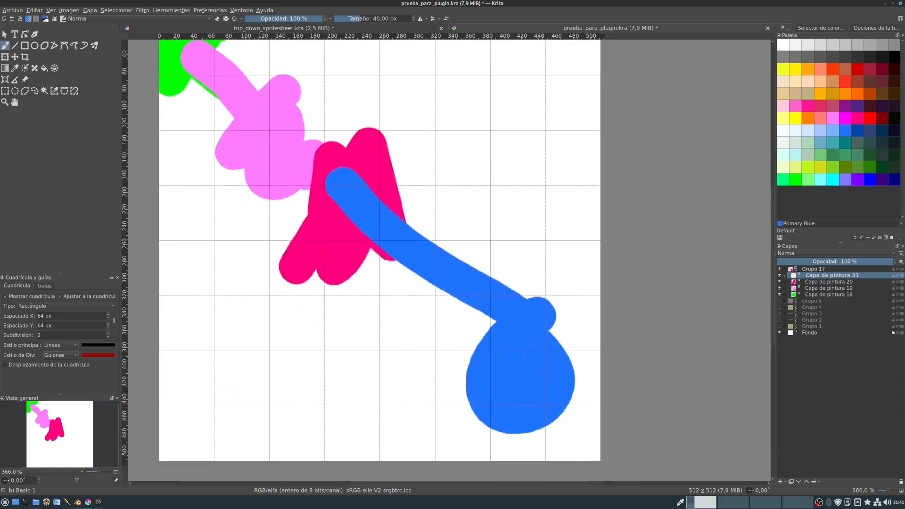
- Extend the blue blob with another brush stroke along its left side
drag(482, 353, 472, 376)
scroll(473, 239, down, 2)
drag(417, 193, 429, 248)
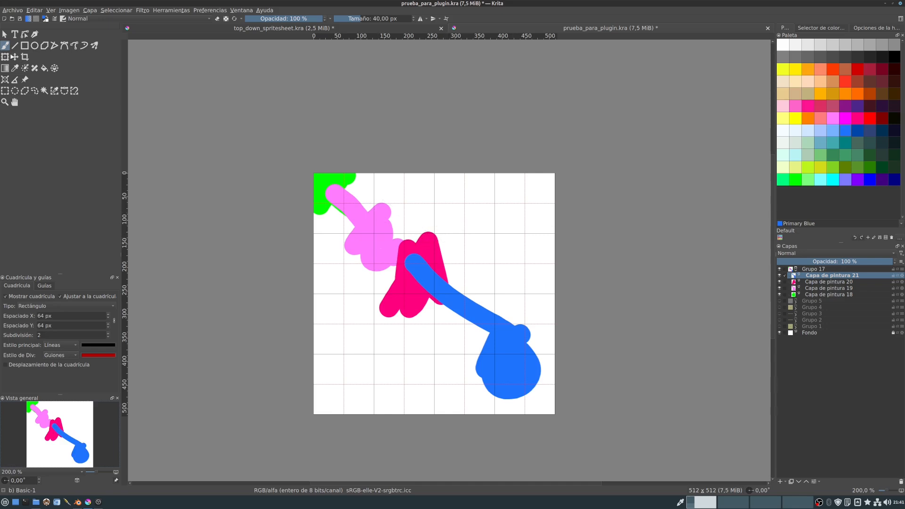
- Move the half-Magenta shape on Capa de pintura 19 over the green one, partly beyond the canvas's upper-left corner
key(t)
scroll(363, 216, up, 1)
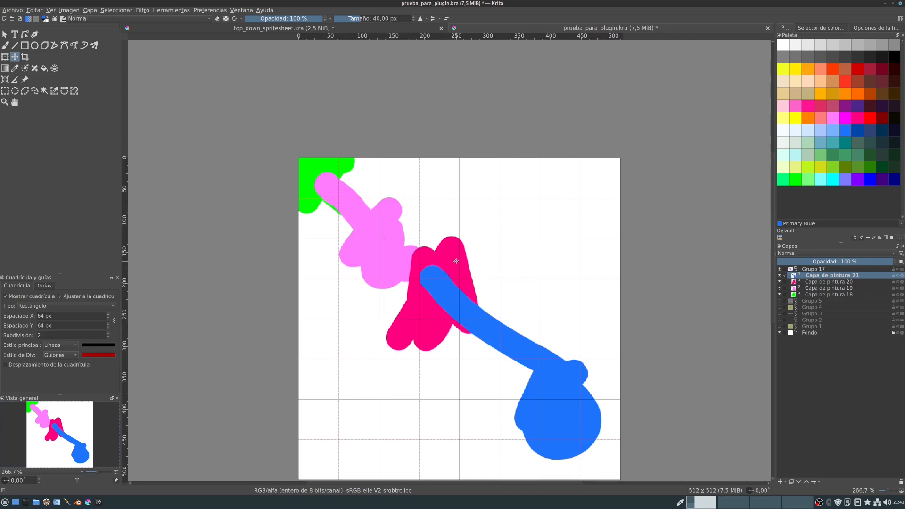
drag(554, 323, 533, 257)
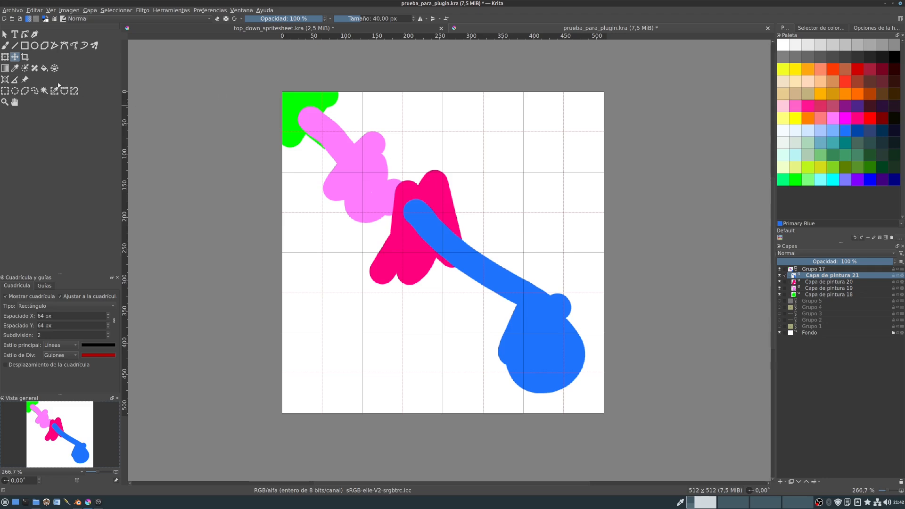
click(820, 294)
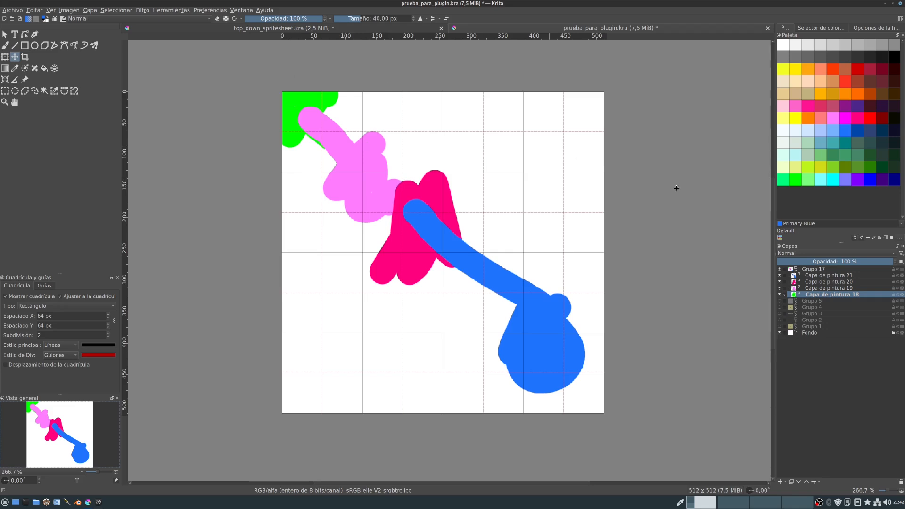
click(819, 287)
drag(375, 197, 318, 129)
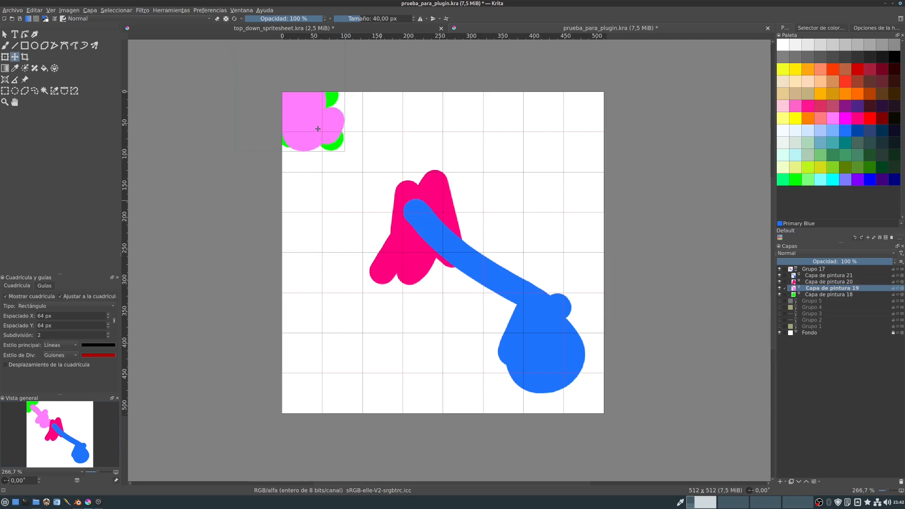
- Move the Deep pink shape on Capa de pintura 20 and the blue one on Capa de pintura 21 onto the same corner stack
click(825, 281)
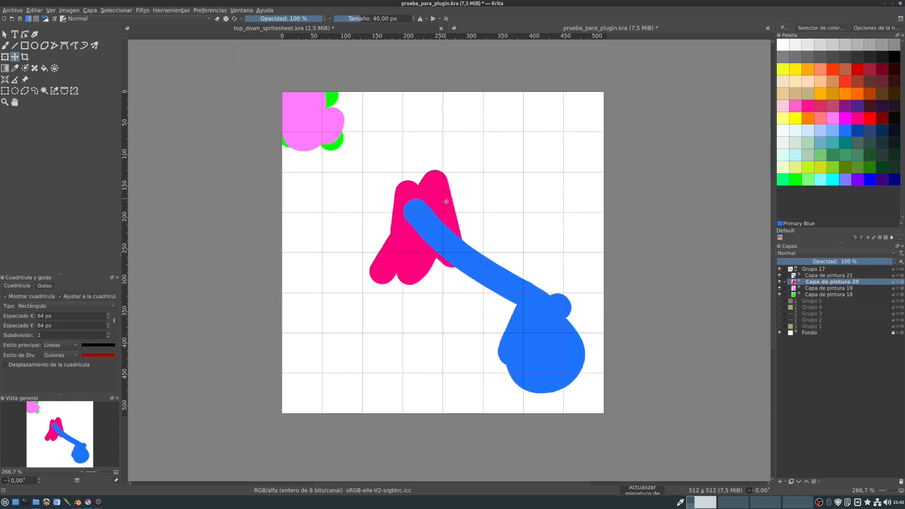
drag(418, 203, 325, 83)
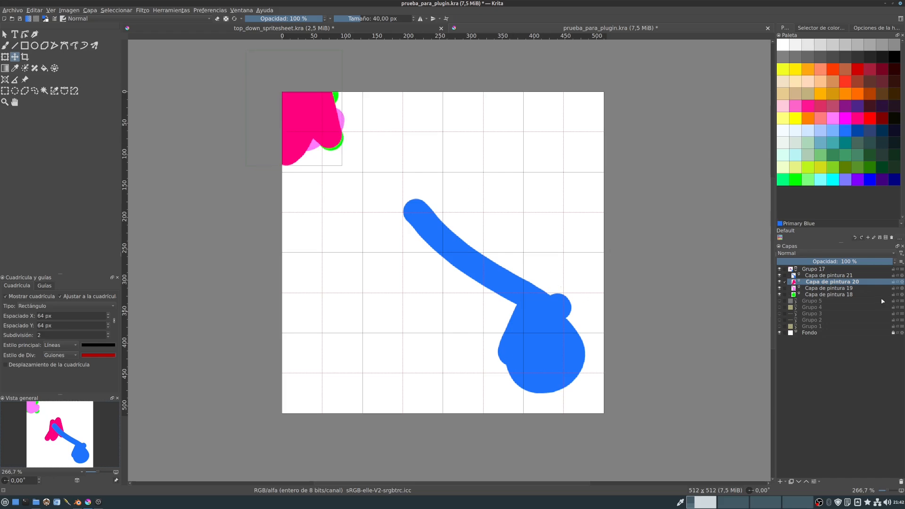
click(828, 276)
mouse_move(556, 357)
mouse_down()
mouse_move(327, 117)
mouse_move(302, 113)
mouse_up()
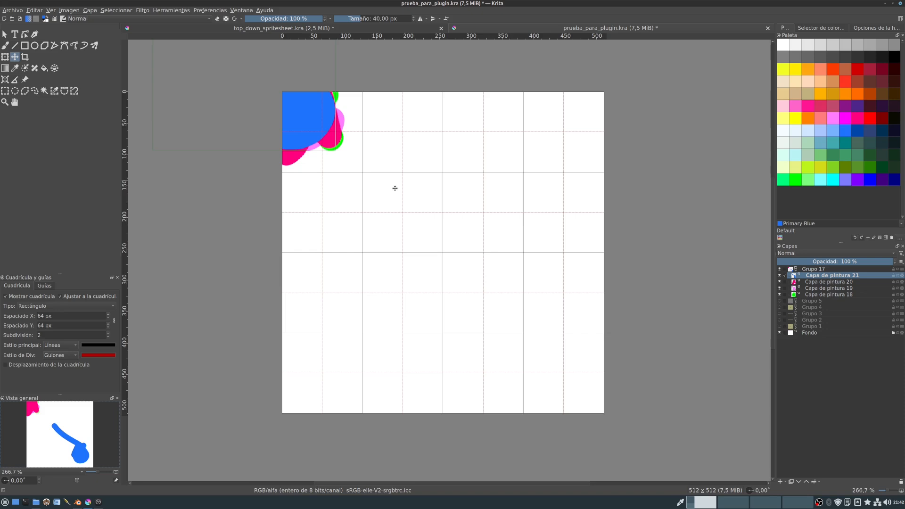
- Make a rectangular selection of the first 64 px grid cell in the canvas's upper-left corner
drag(343, 154, 397, 338)
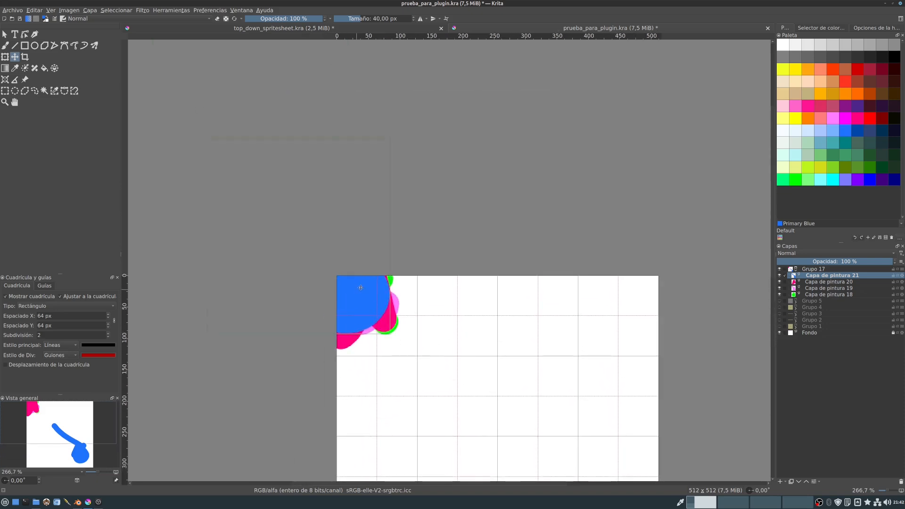
scroll(167, 118, up, 2)
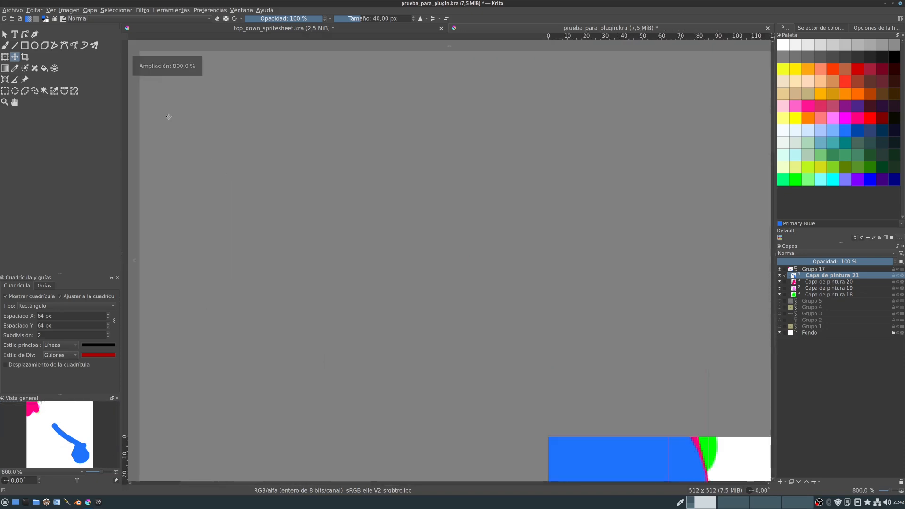
scroll(168, 142, down, 1)
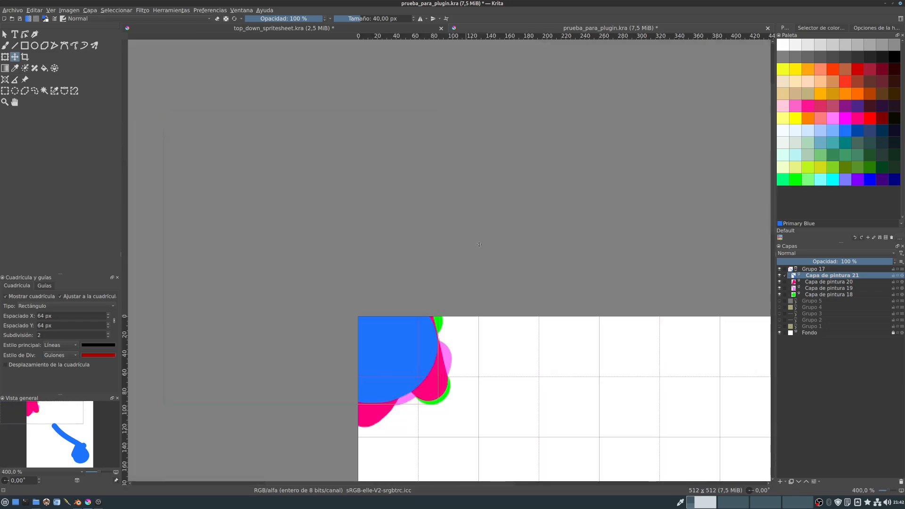
scroll(369, 175, down, 3)
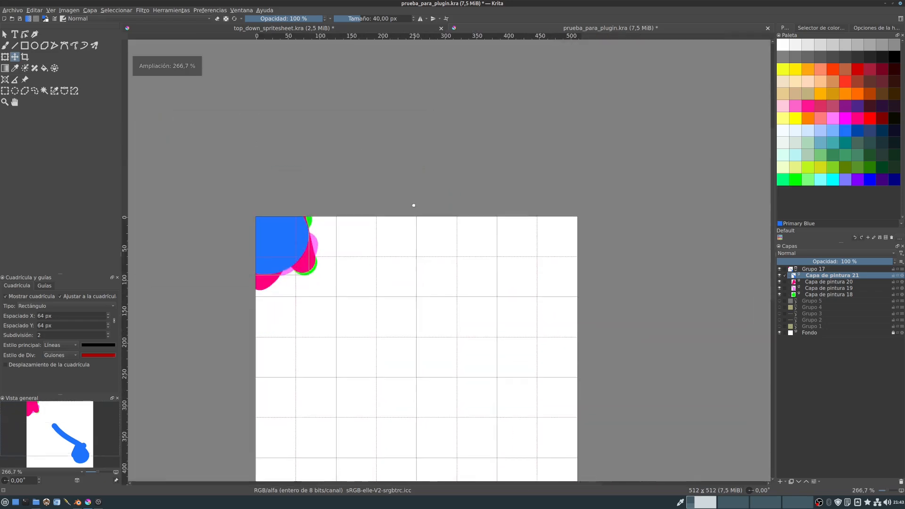
scroll(416, 223, down, 1)
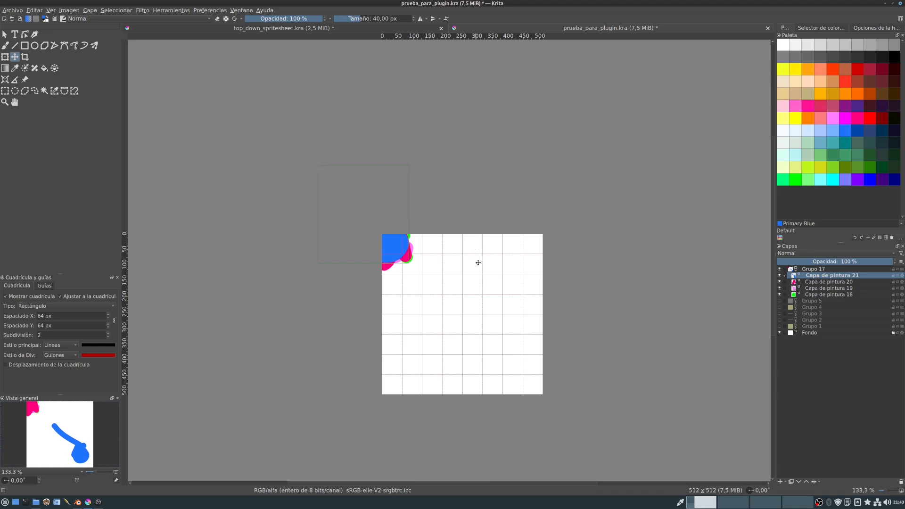
scroll(478, 262, up, 3)
scroll(499, 269, down, 1)
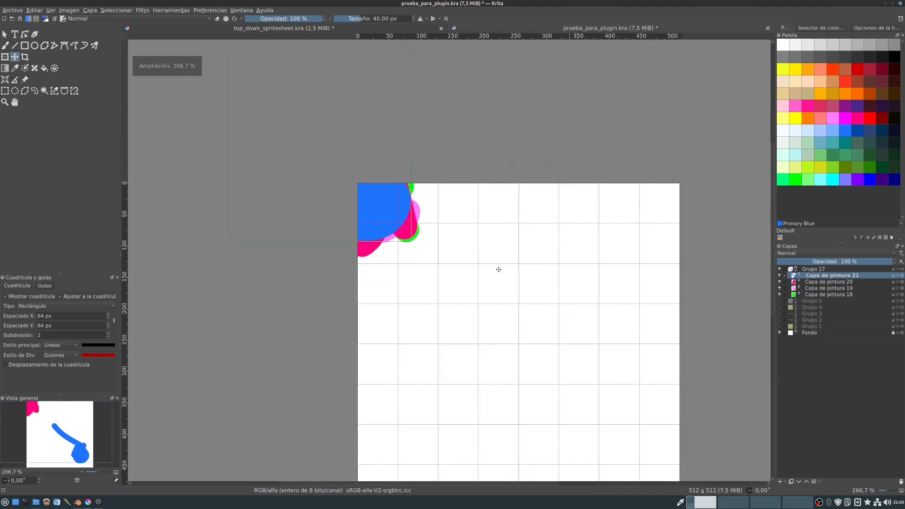
key(ctrl+r)
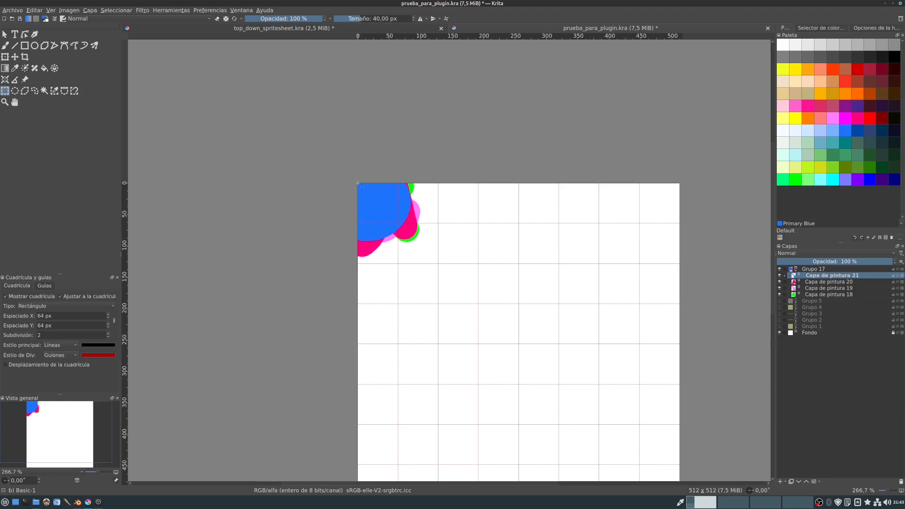
drag(358, 183, 398, 223)
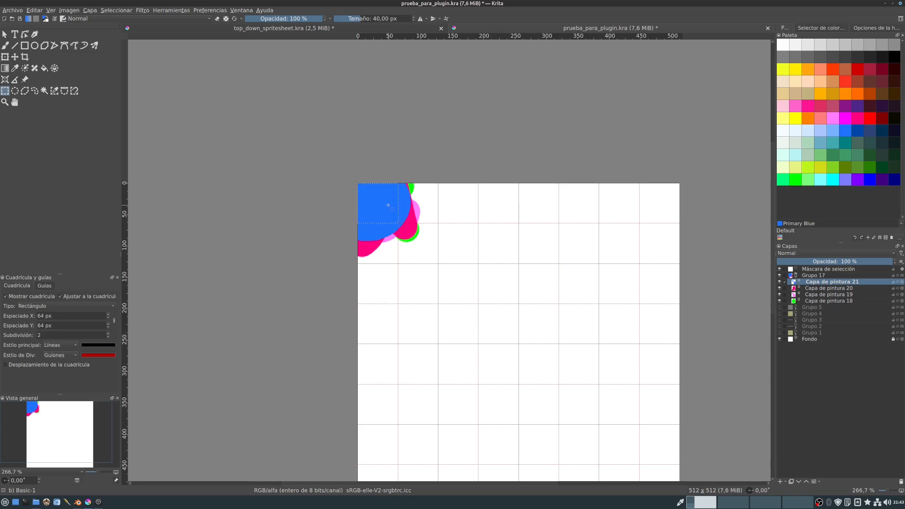
- Run Ayudante para Spritesheets on Grupo 17 with an offset of 64 in X and 0 in Y
click(813, 276)
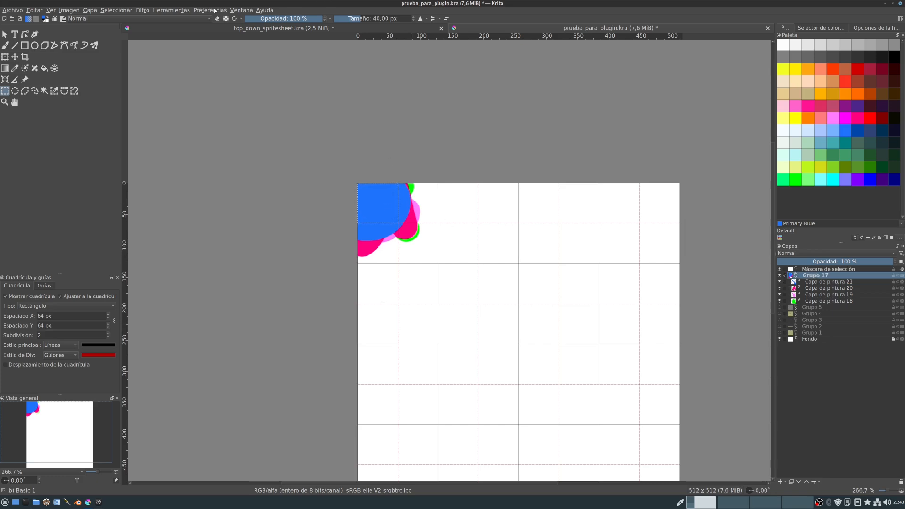
click(178, 12)
mouse_move(171, 19)
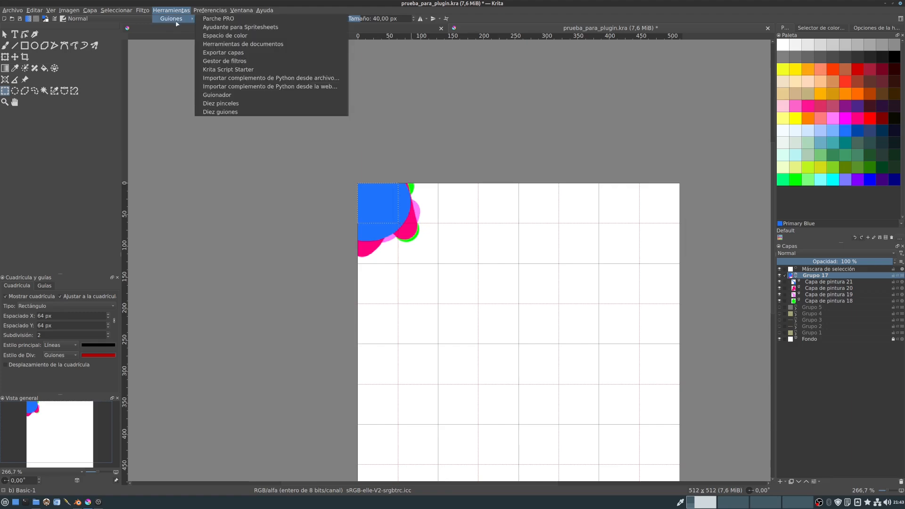
click(230, 28)
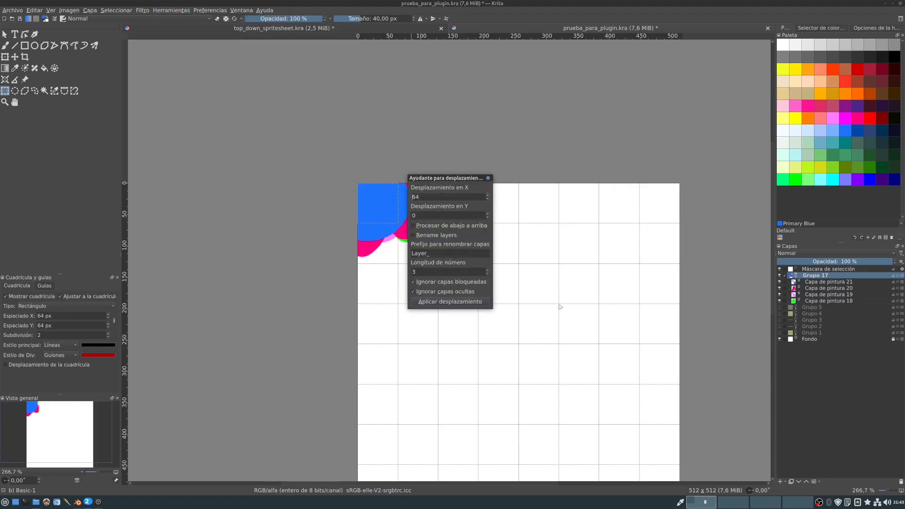
click(455, 302)
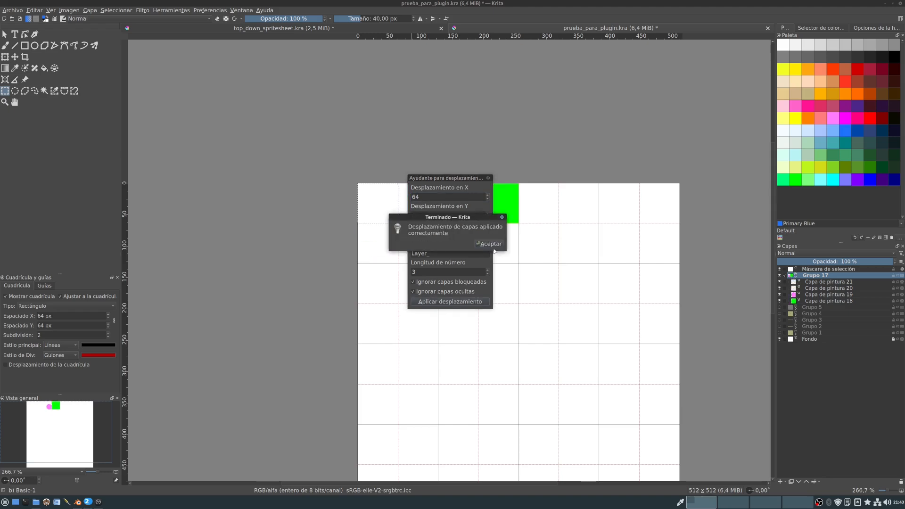
click(495, 244)
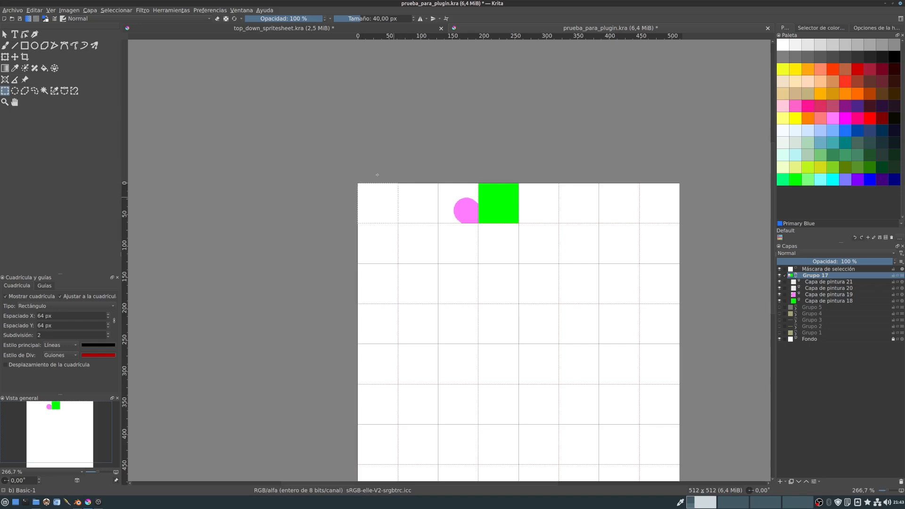
- Close the prueba_para_plugin.kra document without saving its changes
drag(357, 151, 360, 161)
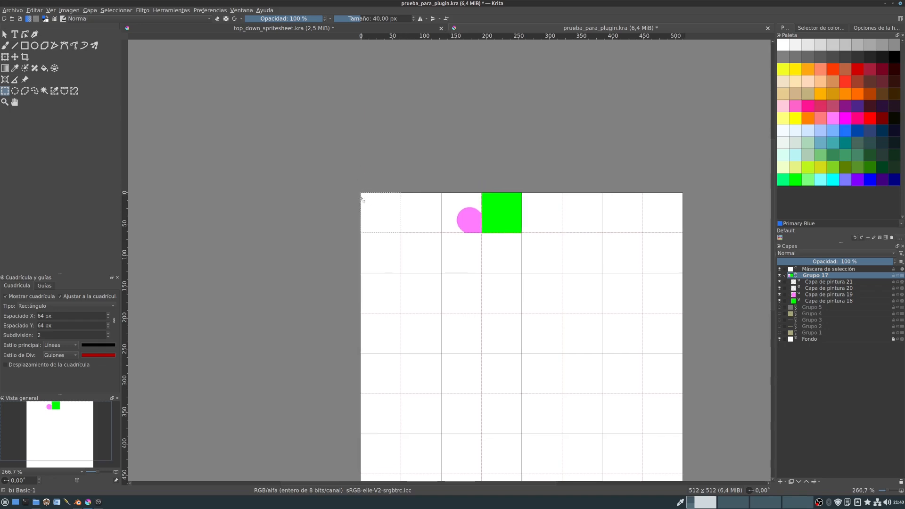
drag(356, 170, 457, 357)
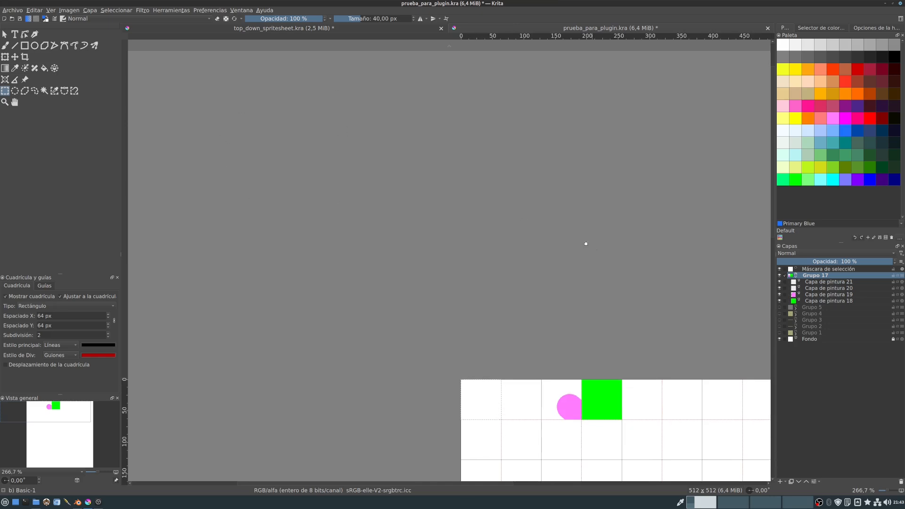
drag(586, 244, 430, 99)
drag(372, 233, 390, 182)
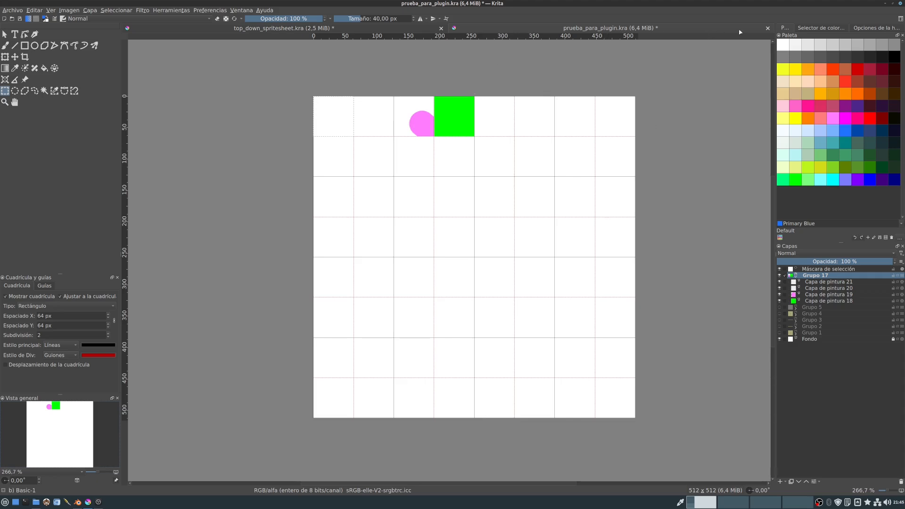
click(768, 28)
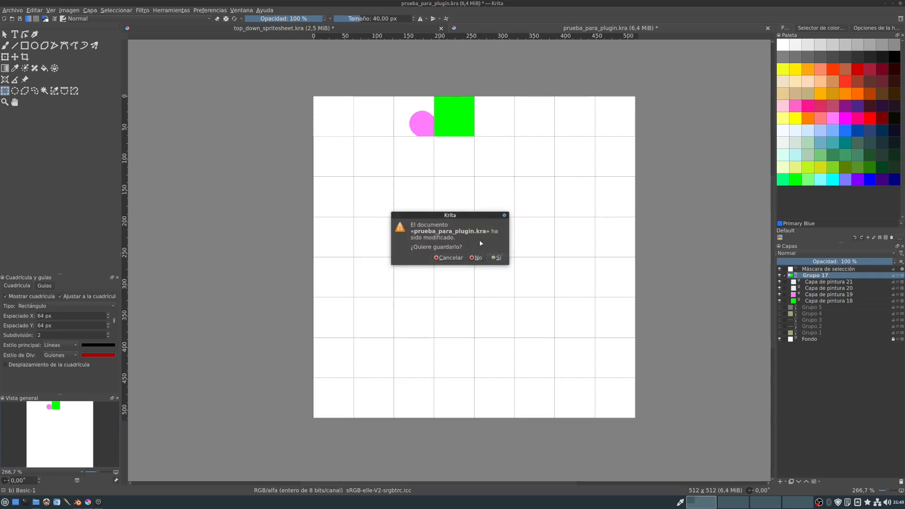
click(475, 258)
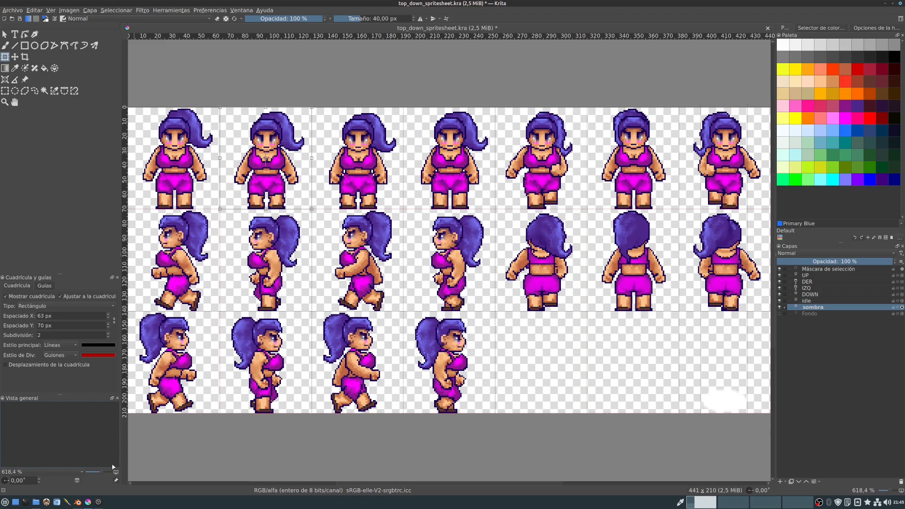
- Switch to Blender and play the arrow's rotation animation from frame 1, viewing it through the camera as well
click(78, 503)
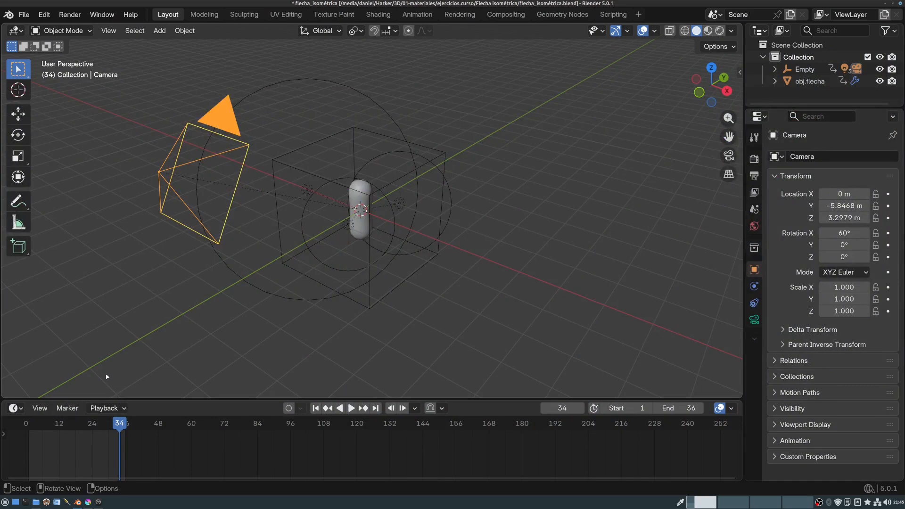
click(28, 427)
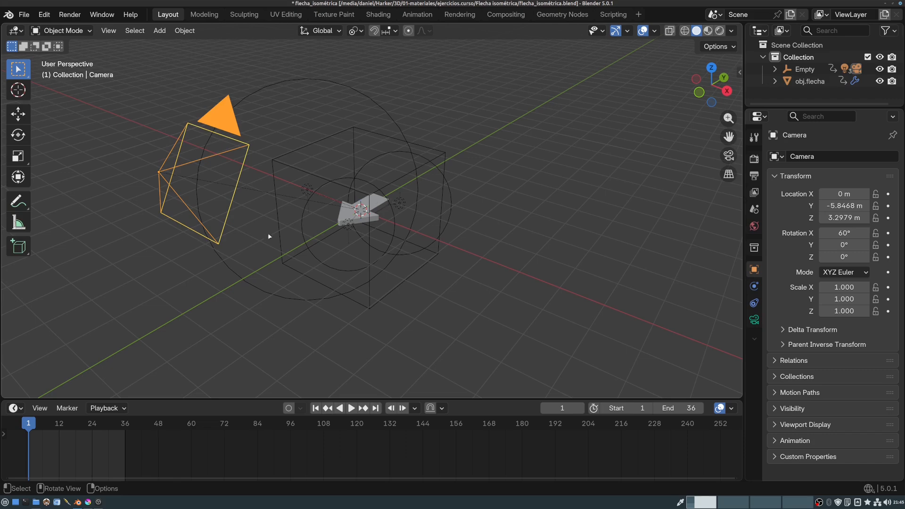
drag(401, 214, 372, 238)
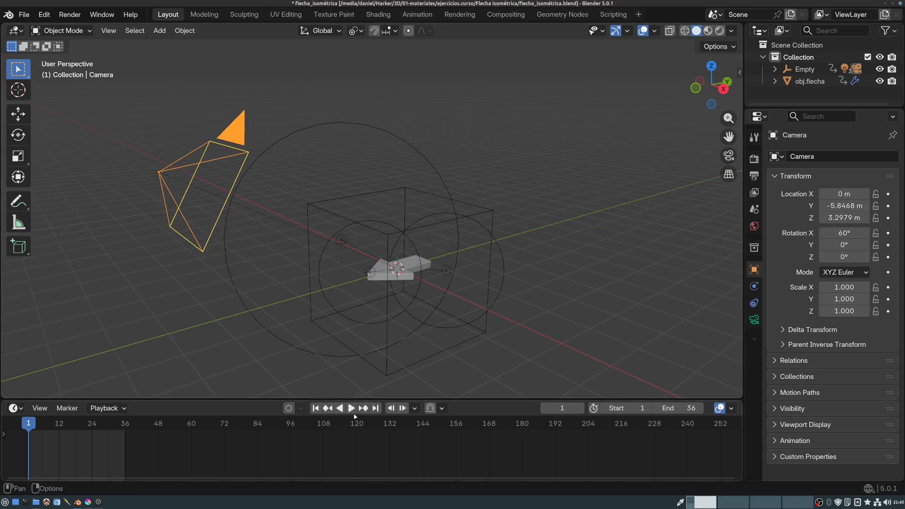
key(space)
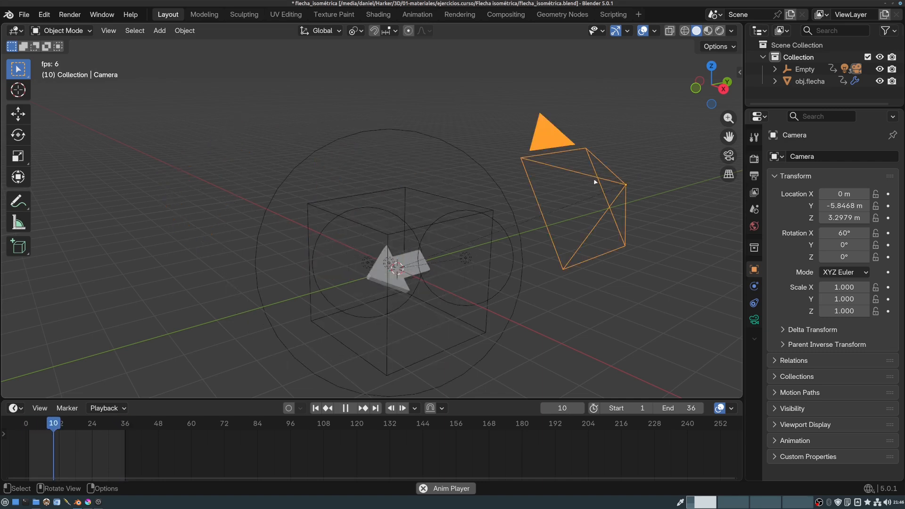
key(KP_0)
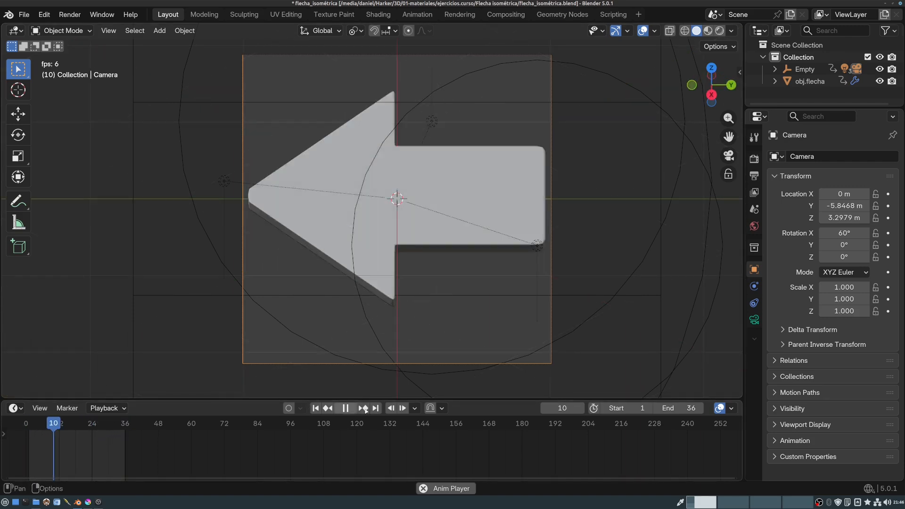
key(space)
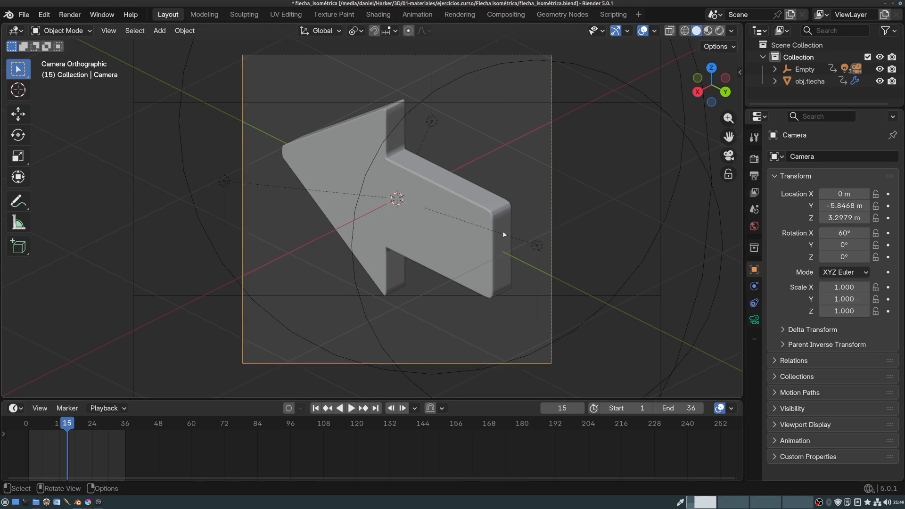
- Switch to the file manager and look through the numbered arrow renders in the imágenes folder at a larger window size
click(36, 502)
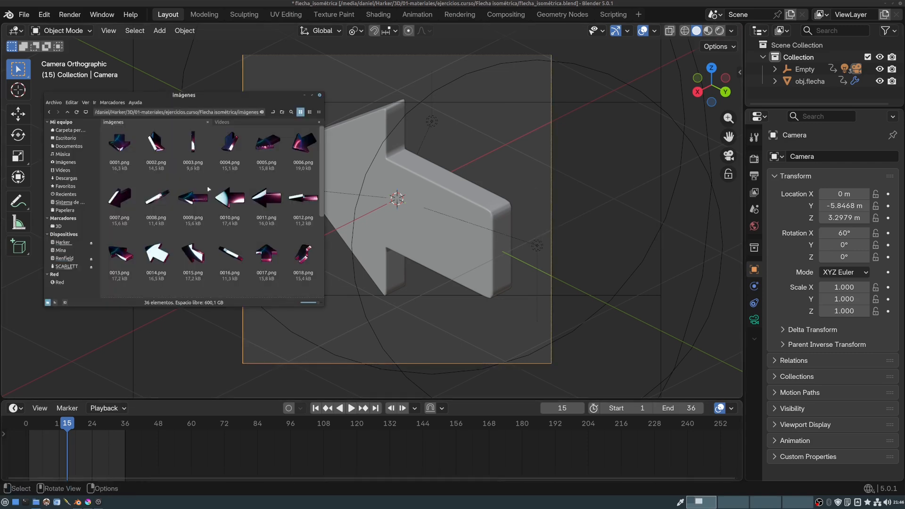
drag(402, 356, 462, 424)
click(456, 421)
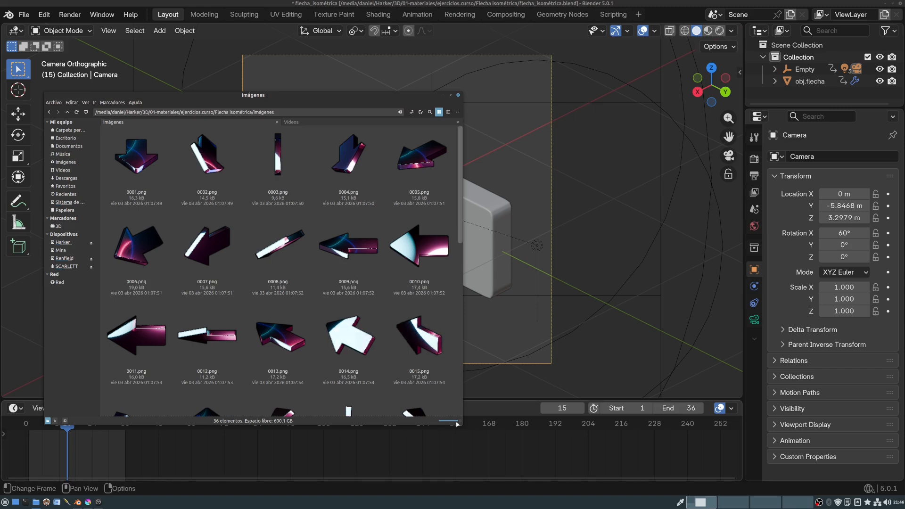
scroll(416, 264, down, 5)
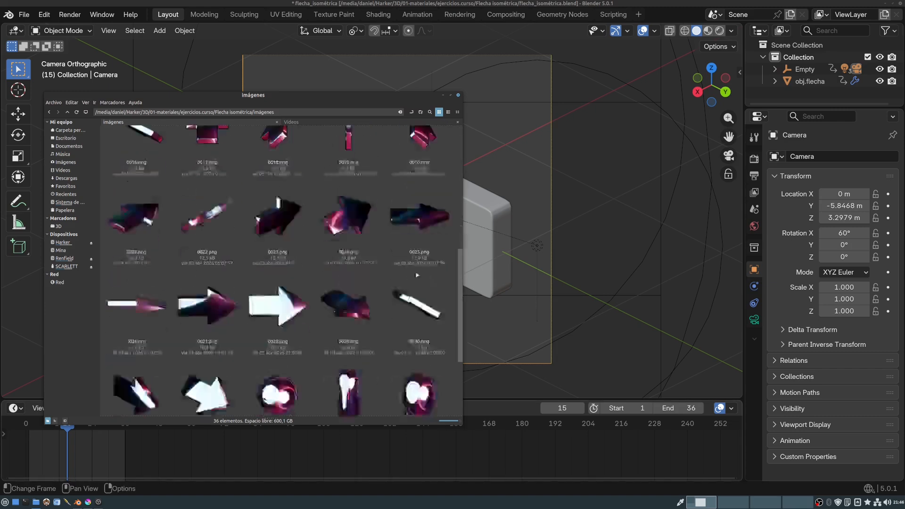
- Look through all the arrow renders in the imágenes folder and shrink the thumbnails until the whole sequence fits
scroll(416, 274, up, 5)
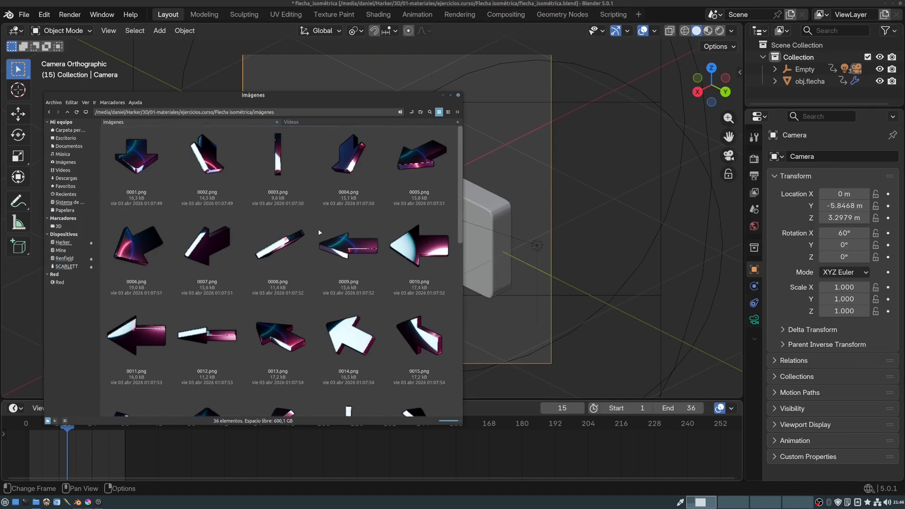
scroll(320, 232, down, 8)
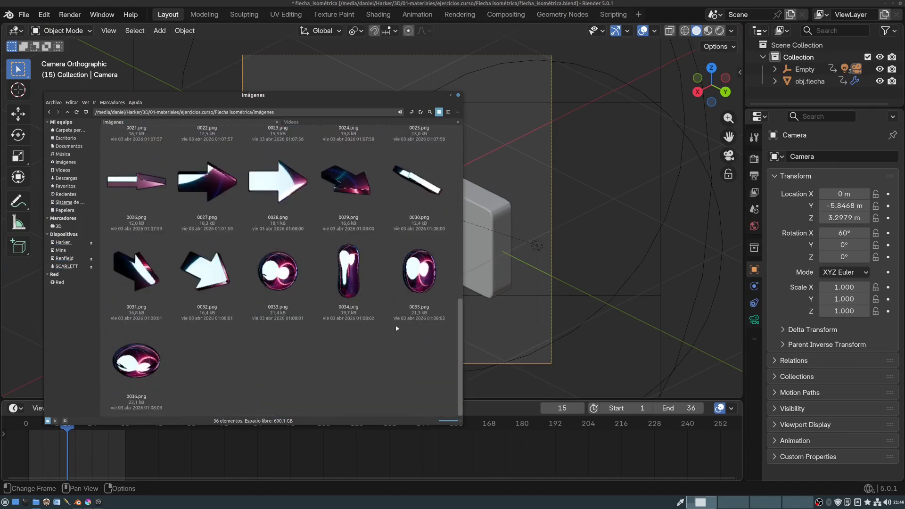
scroll(393, 326, up, 8)
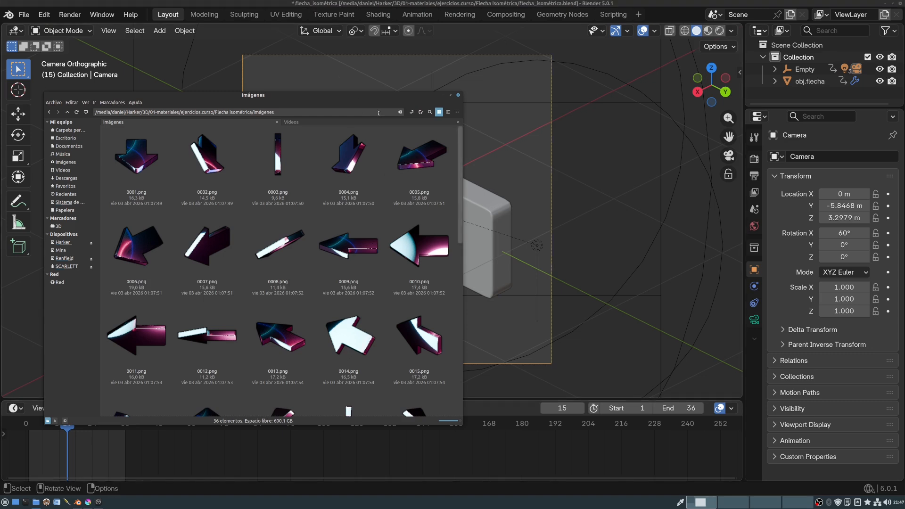
click(455, 421)
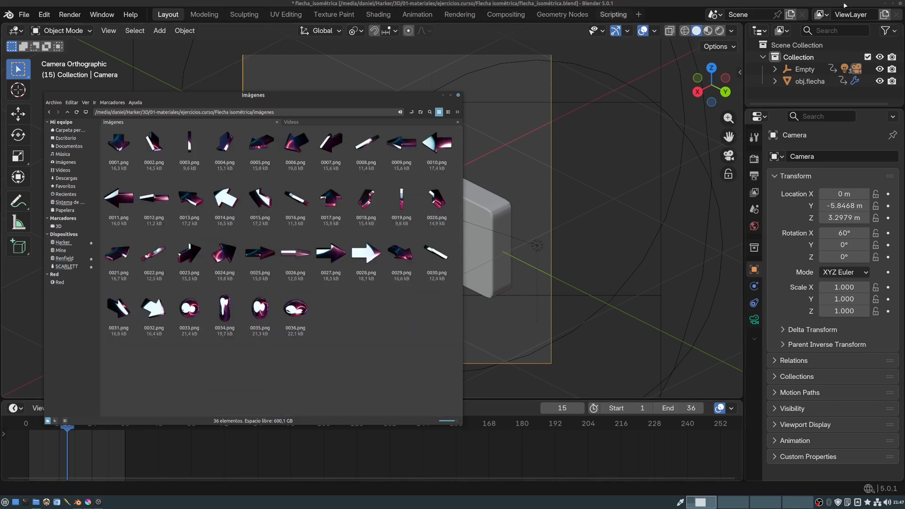
- Minimise Blender, switch to Krita and start a new document with its width set to 128*4 pixels
click(886, 4)
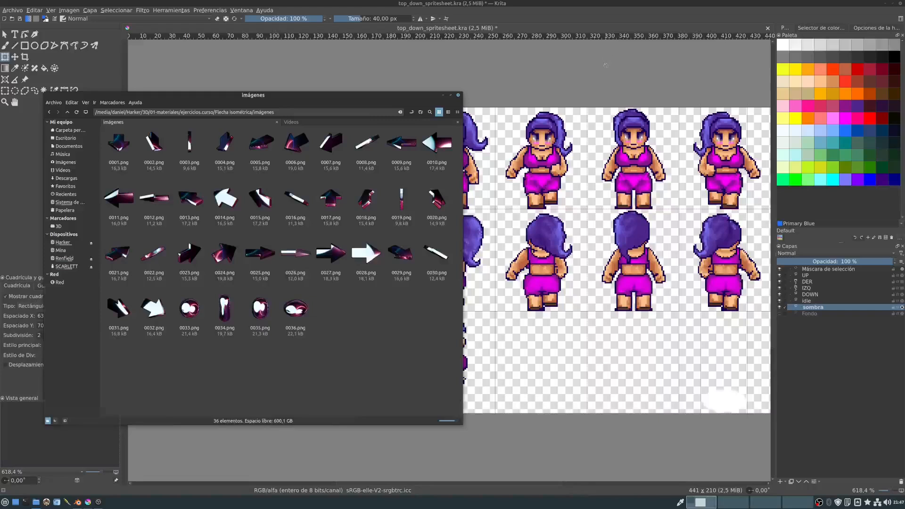
click(603, 63)
click(9, 10)
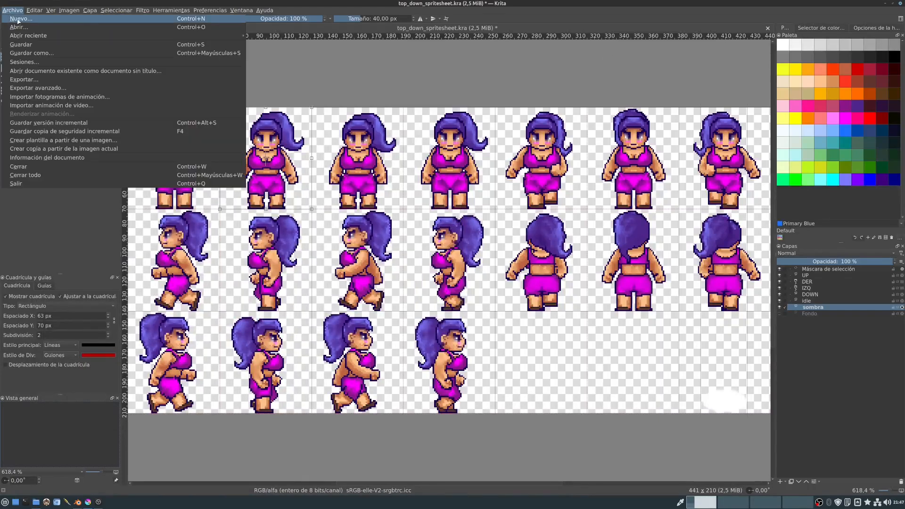
click(19, 19)
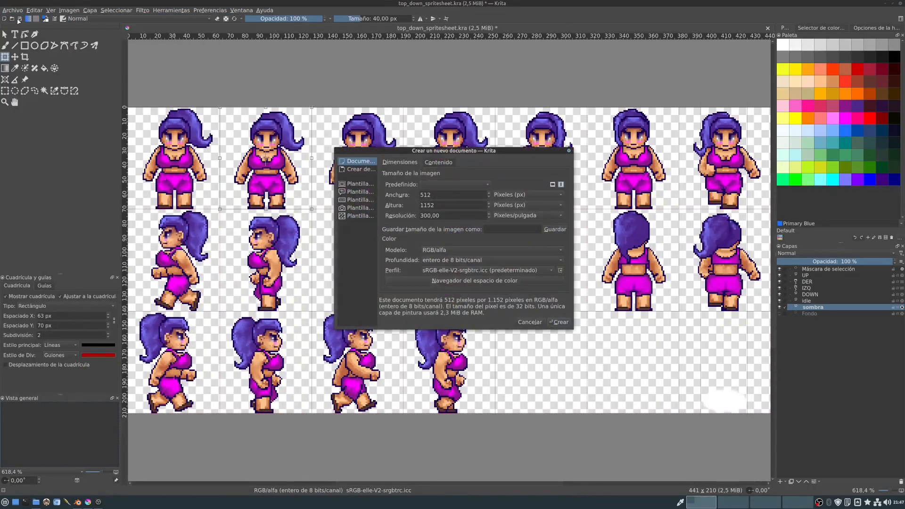
double_click(435, 195)
text(128)
text(*4)
- Set the new document's height to 128*9 pixels and create it
click(440, 204)
key(BackSpace)
key(BackSpace)
key(BackSpace)
key(BackSpace)
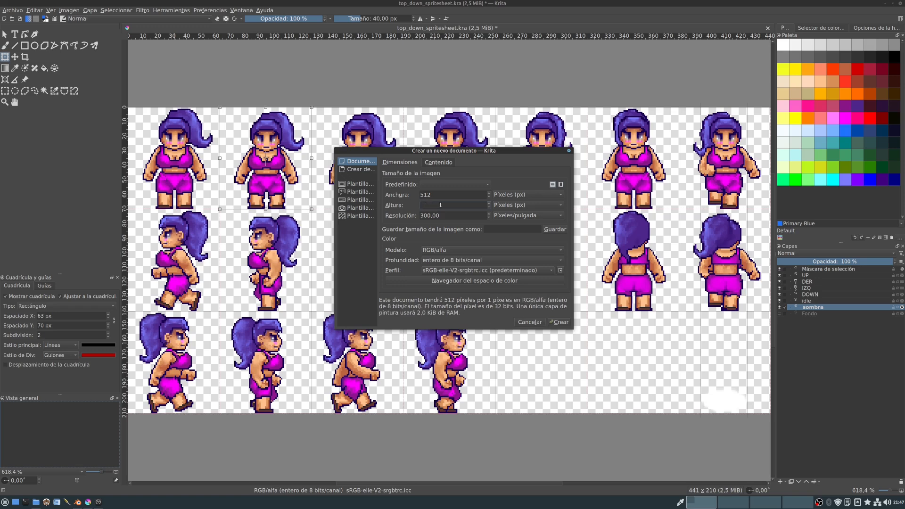
text(128)
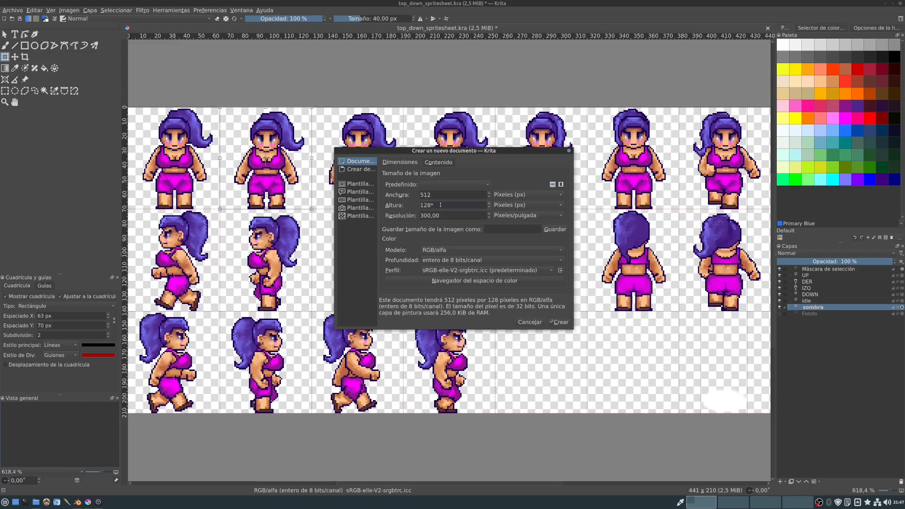
text(*)
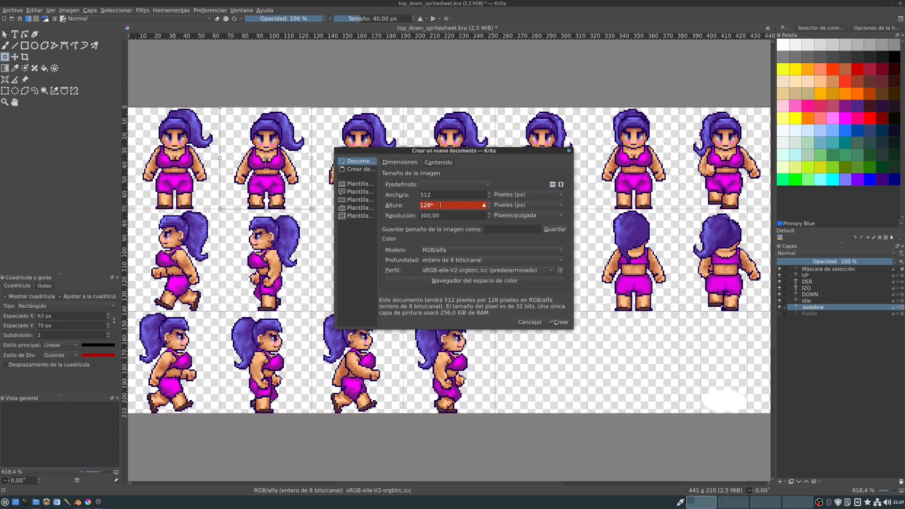
text(9)
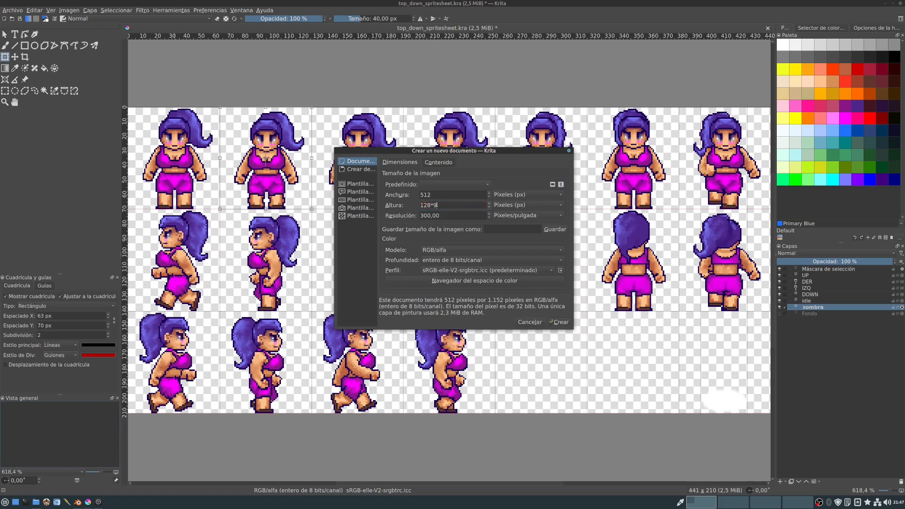
click(440, 195)
click(559, 322)
- Delete the empty paint layer and show a grid with 128 px spacing in X and Y and a subdivision of 1
scroll(515, 219, down, 1)
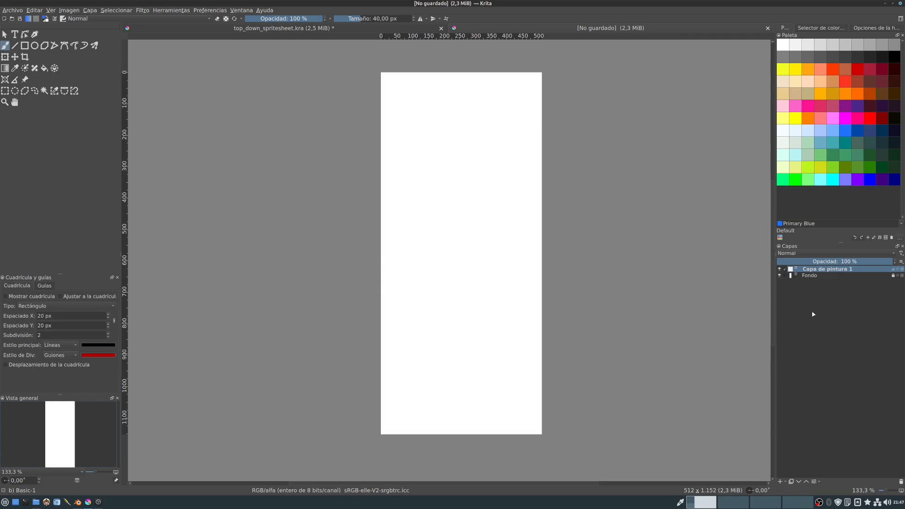
click(900, 481)
click(17, 298)
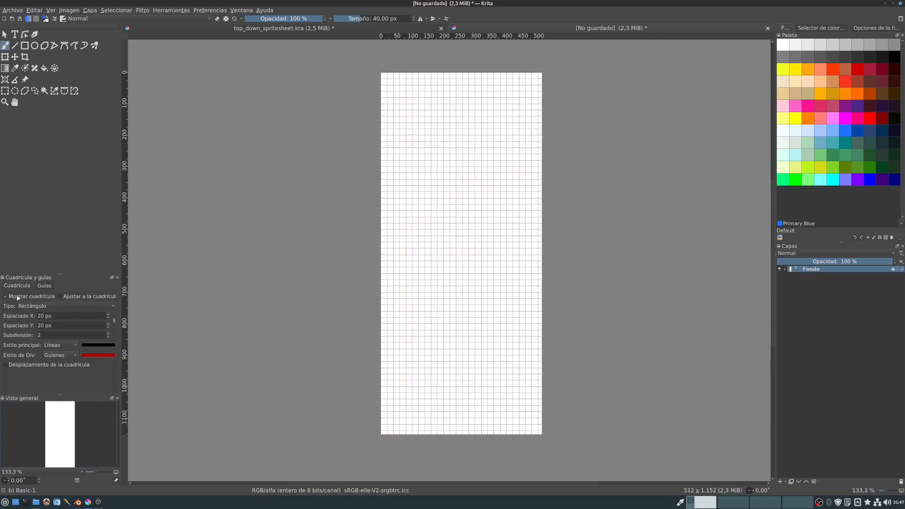
double_click(44, 316)
text(128)
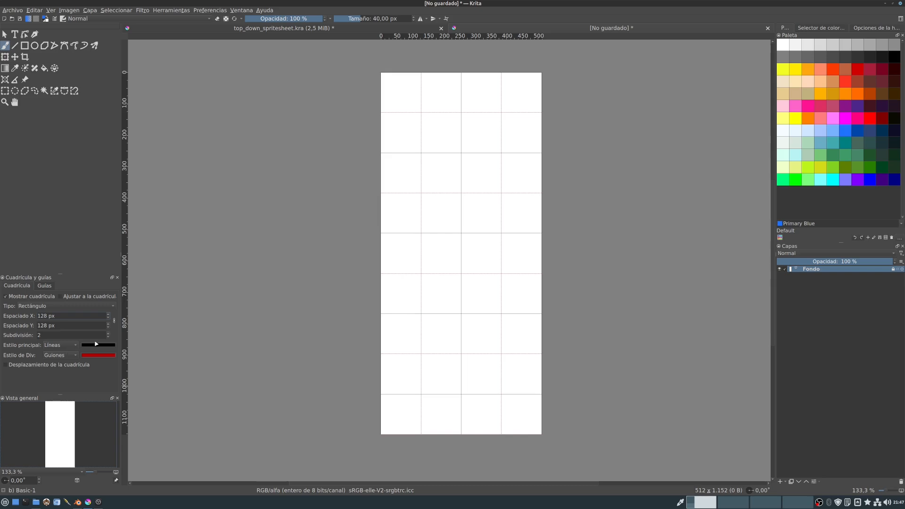
click(108, 338)
- Bring 0033.png to 0036.png from the file manager into the Krita document as multiple layers
click(36, 501)
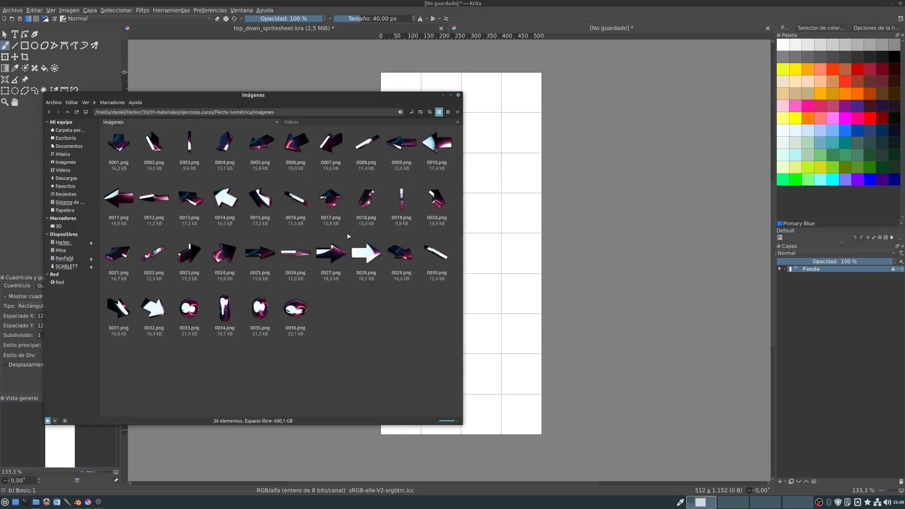
drag(251, 106, 649, 131)
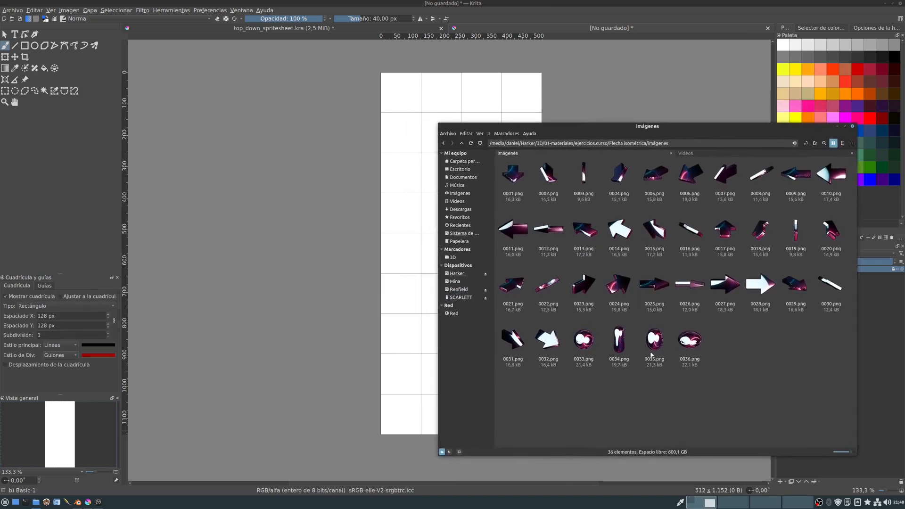
drag(745, 395, 403, 87)
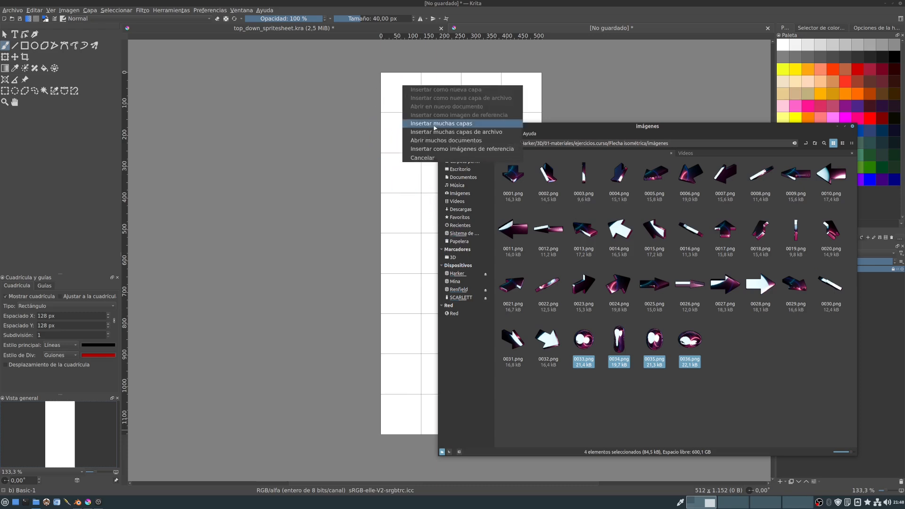
click(459, 124)
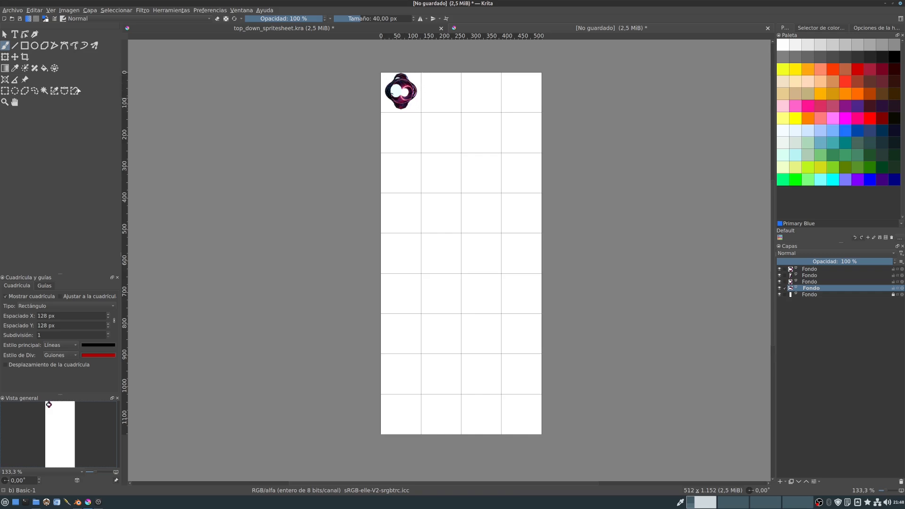
- Try moving the topmost imported layer by hand into the second grid cell, and undo the move
click(15, 56)
click(828, 269)
drag(400, 92, 444, 99)
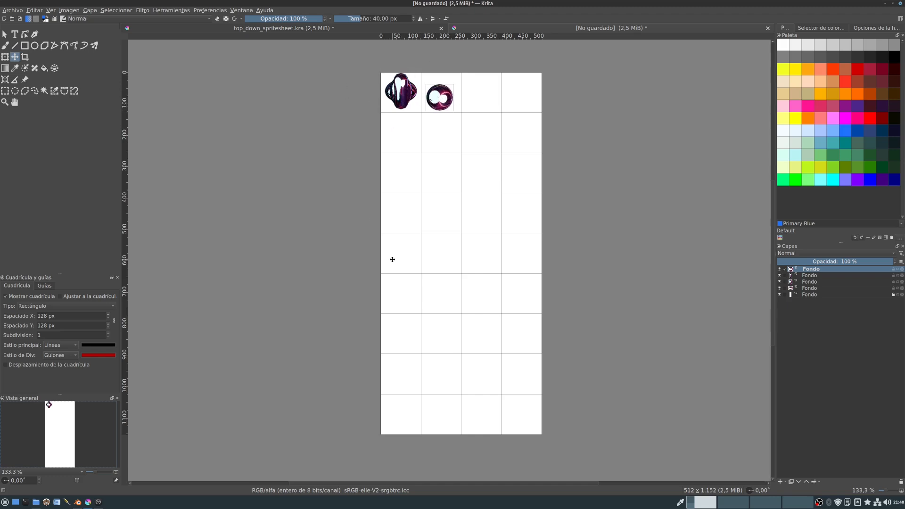
key(ctrl+z)
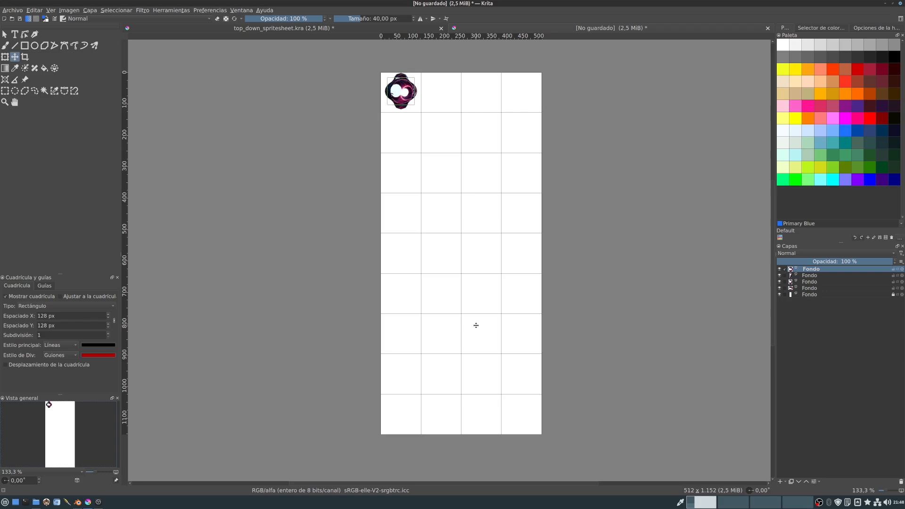
- Group the four imported image layers and rename the group as reposo
shift+click(810, 288)
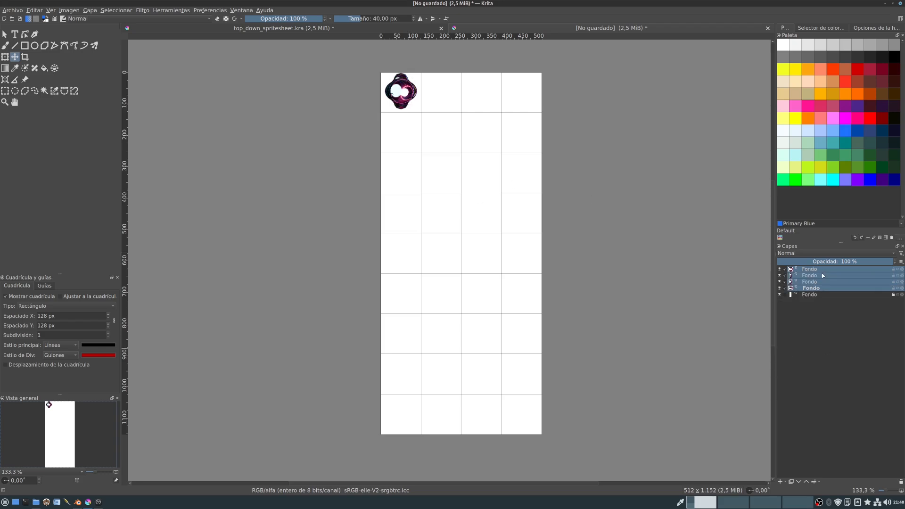
right_click(822, 275)
mouse_move(749, 369)
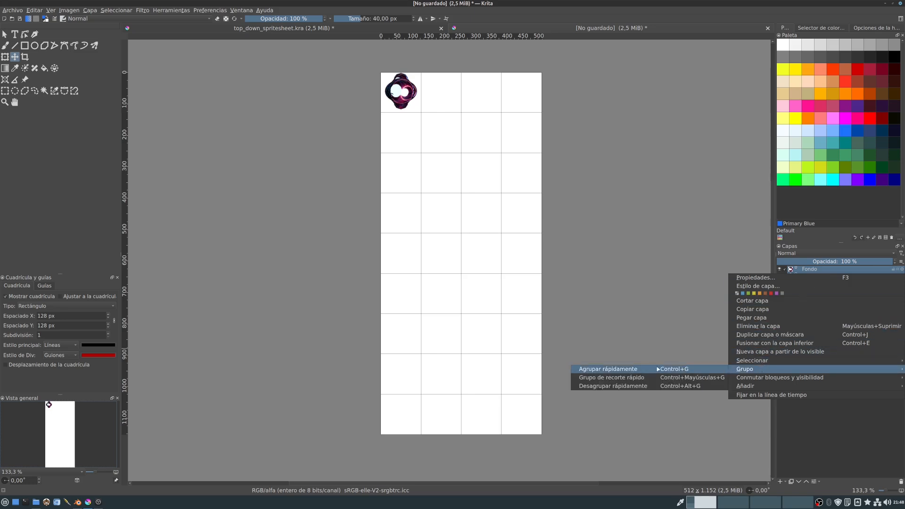
click(658, 369)
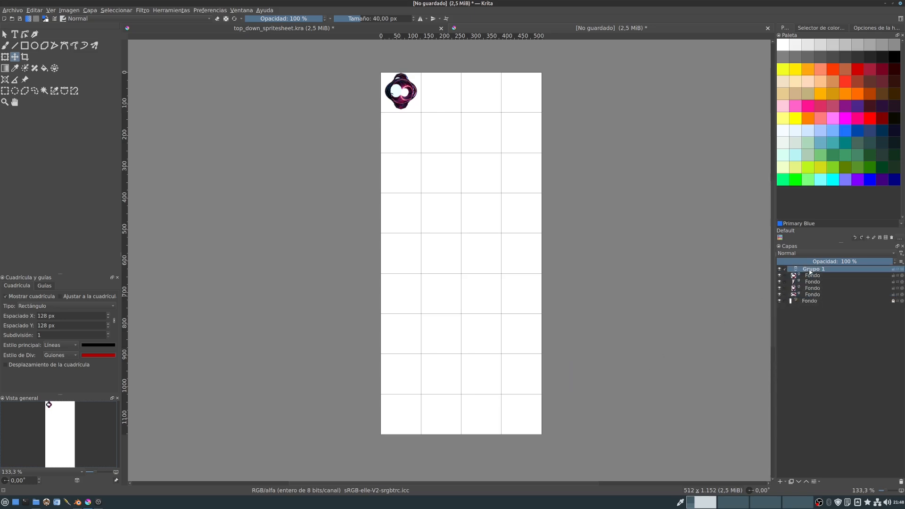
double_click(811, 269)
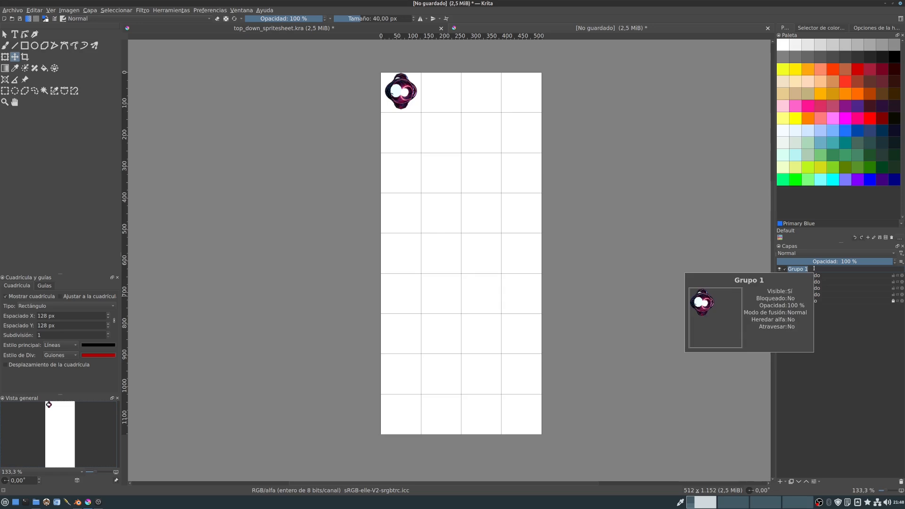
text(reposo)
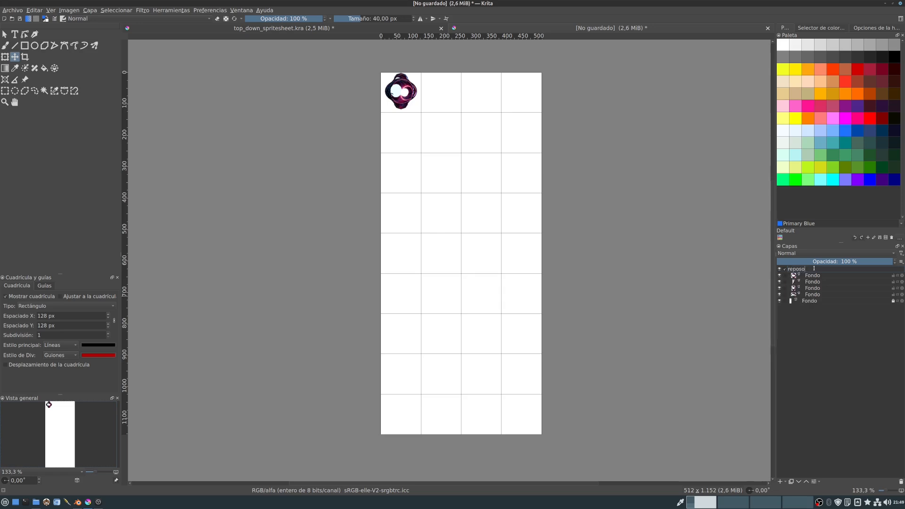
key(Return)
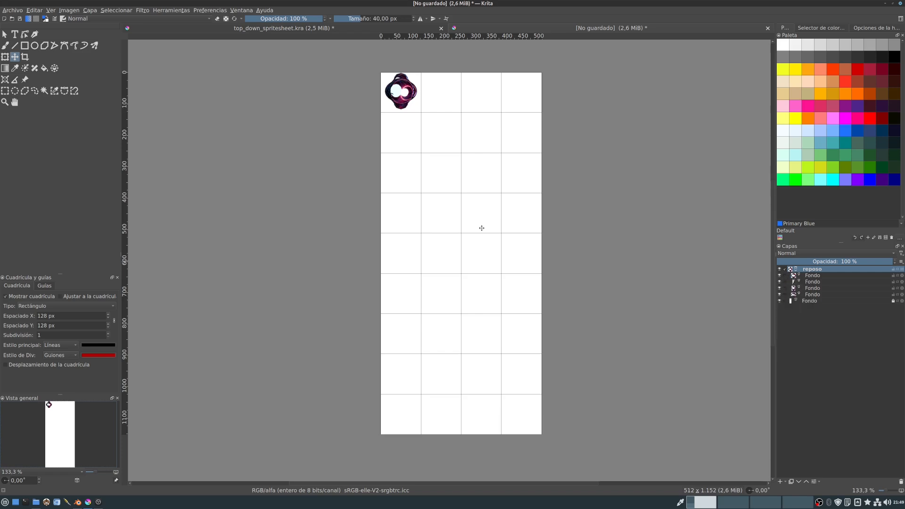
- Run Ayudante para Spritesheets on the reposo group with an offset of 128 in X and 0 in Y, renaming layers with the prefix Layer_
click(159, 11)
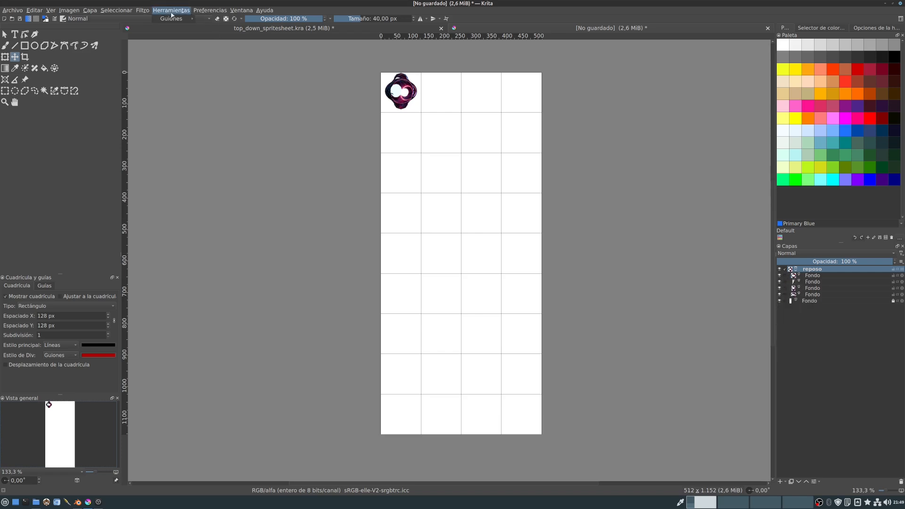
mouse_move(177, 19)
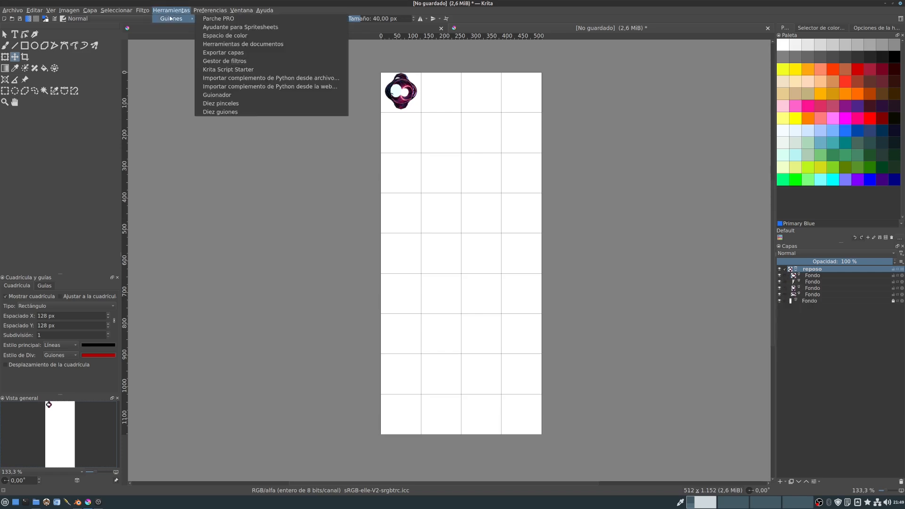
click(227, 27)
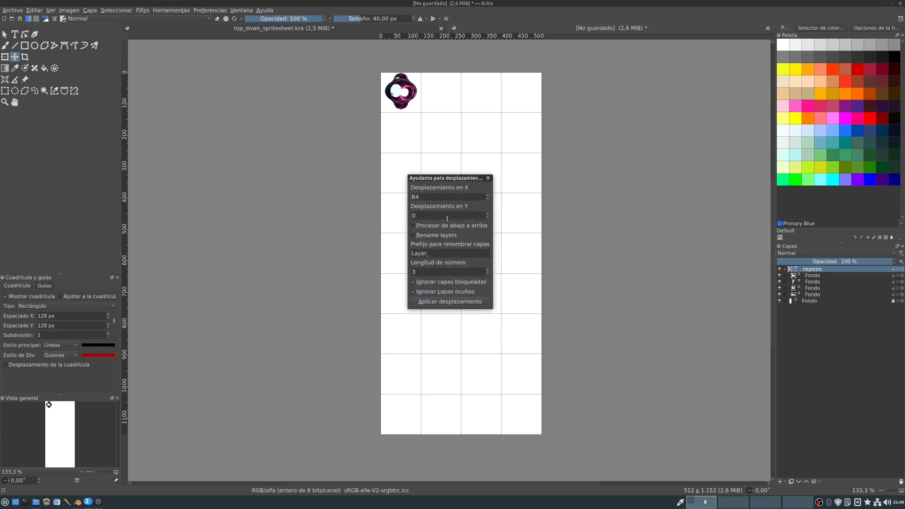
double_click(441, 195)
text(128)
click(448, 303)
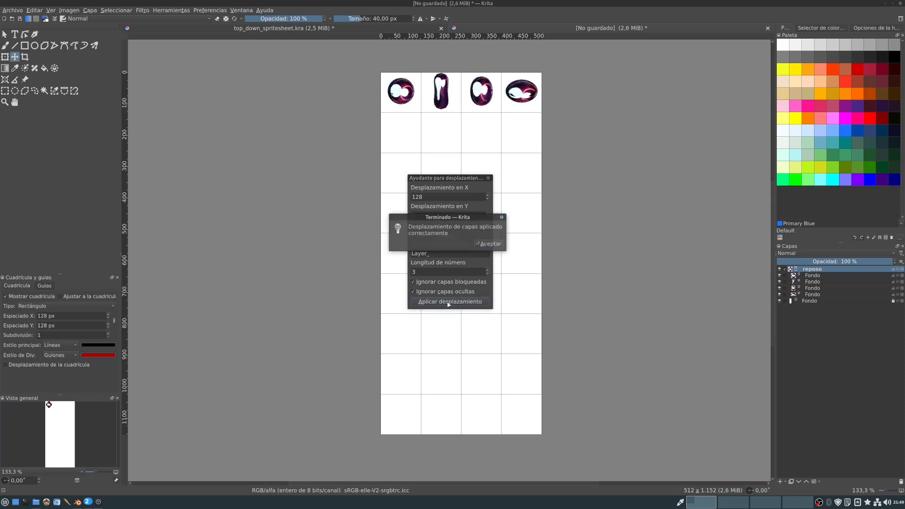
click(503, 242)
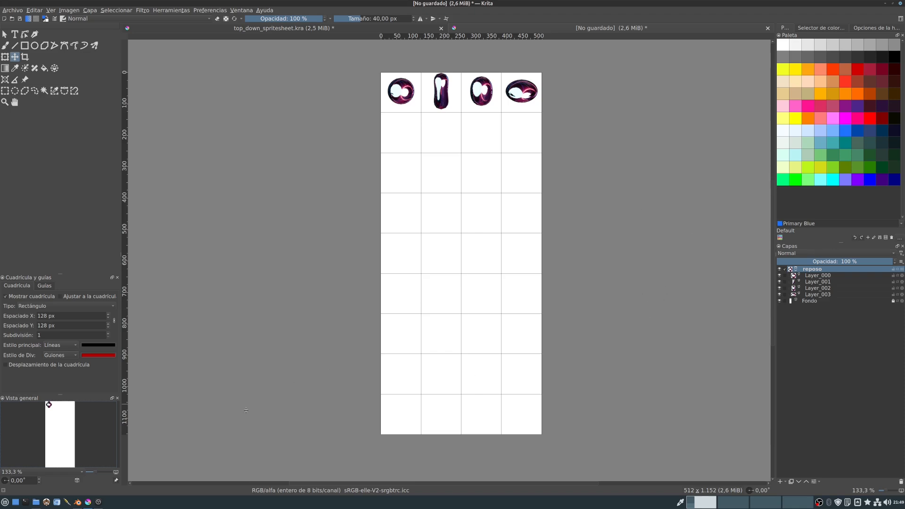
- Bring 0001.png to 0004.png from the file manager into the Krita document as multiple layers
click(38, 502)
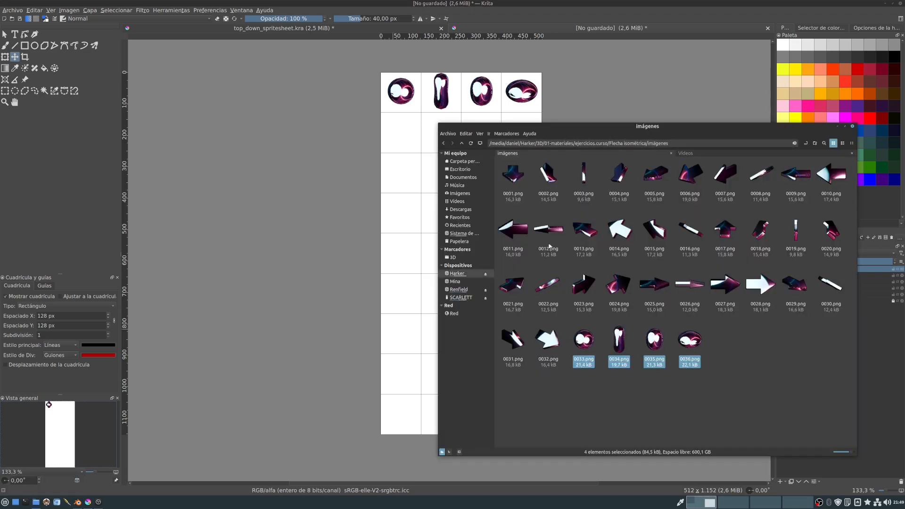
click(720, 421)
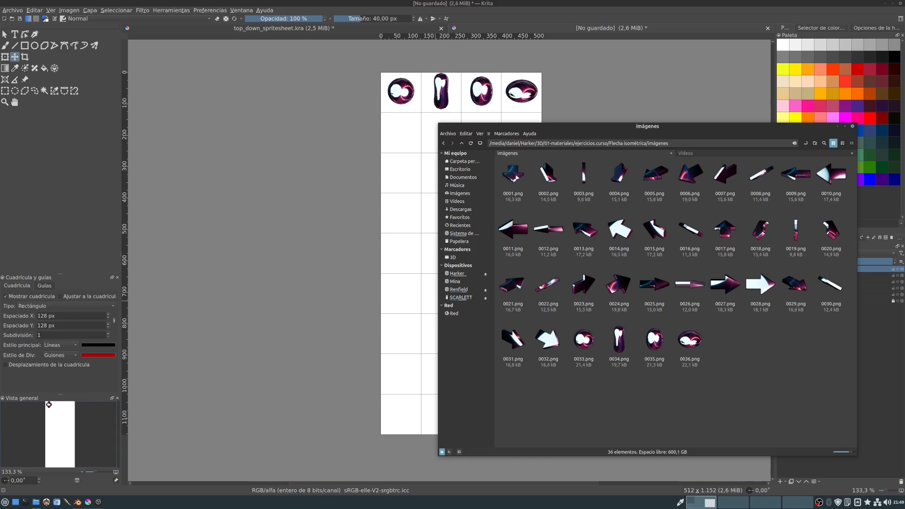
click(515, 175)
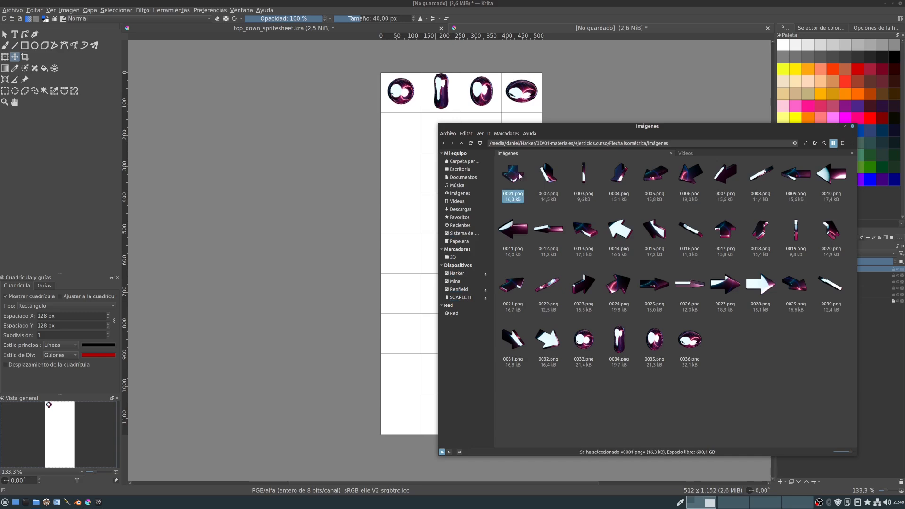
shift+click(619, 177)
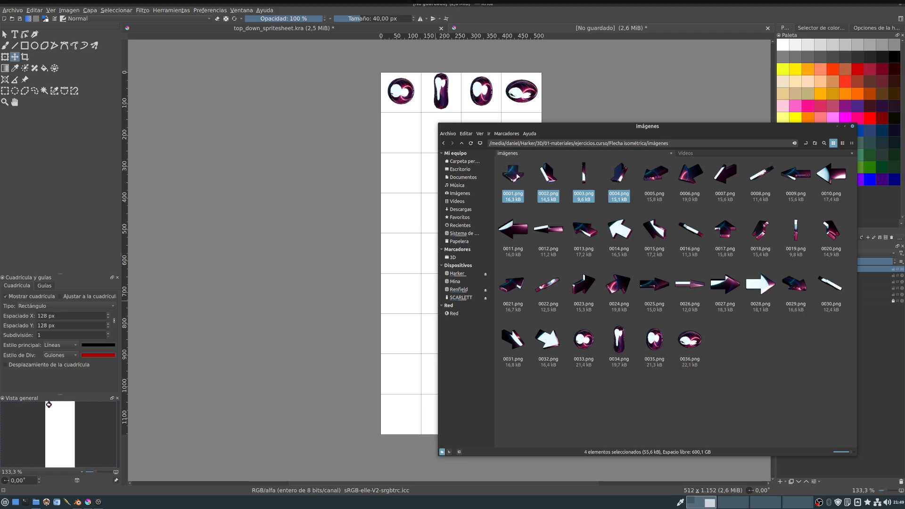
drag(513, 177, 400, 129)
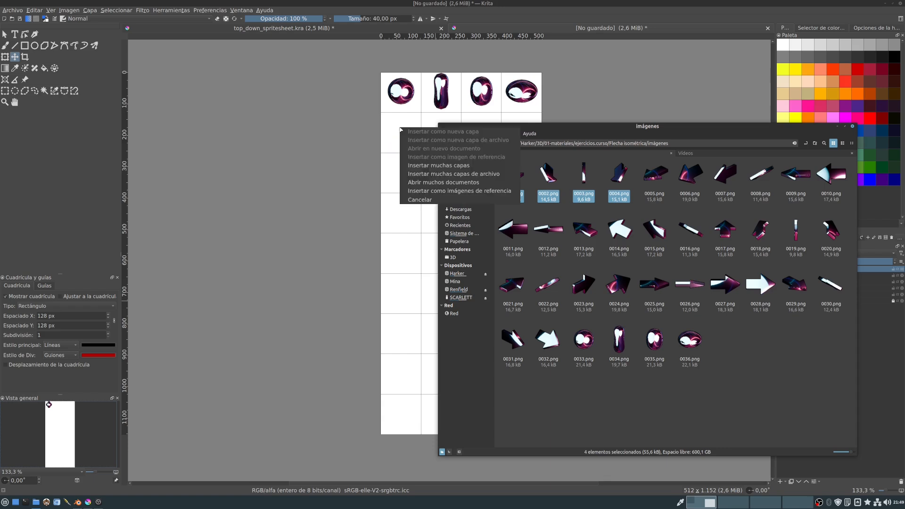
click(428, 166)
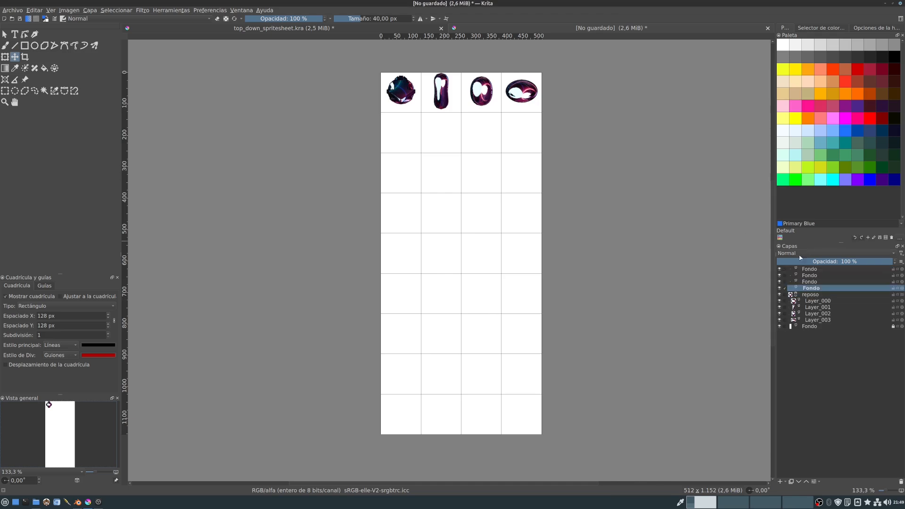
- Group the four newly imported image layers and rename the group as abajo
click(811, 270)
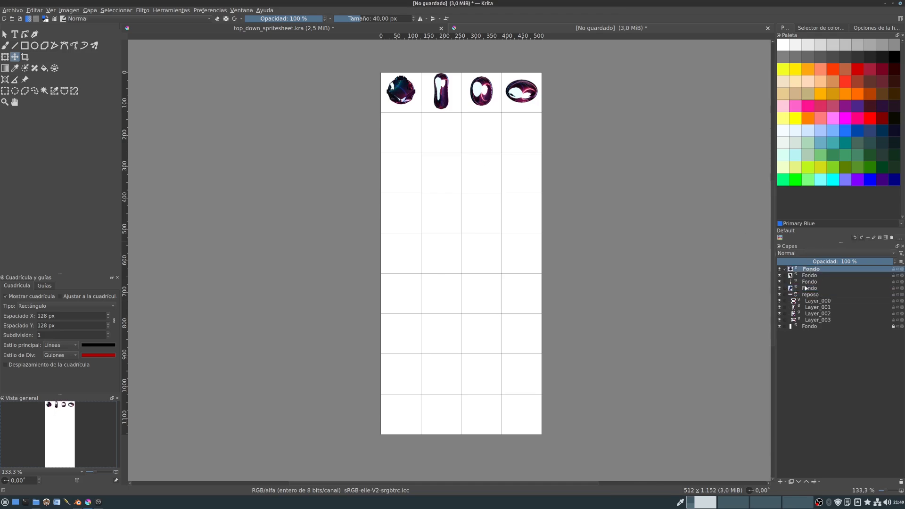
shift+click(813, 290)
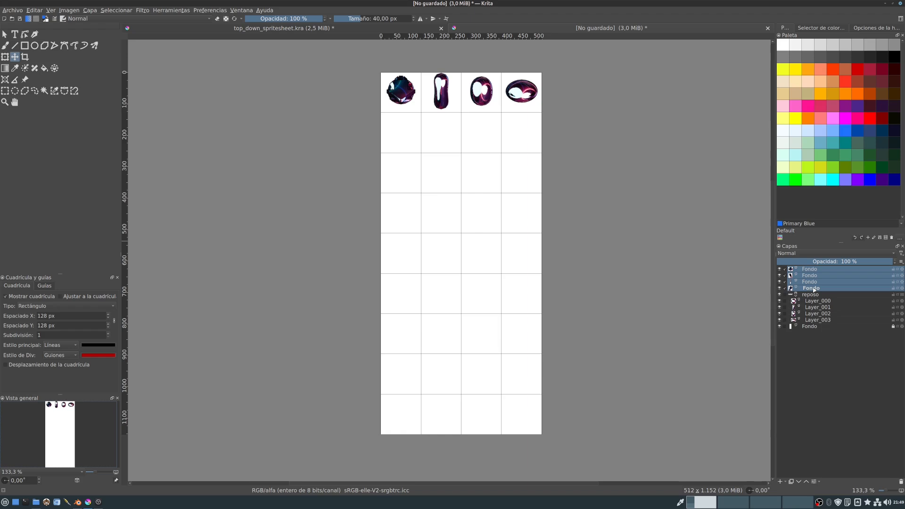
right_click(814, 289)
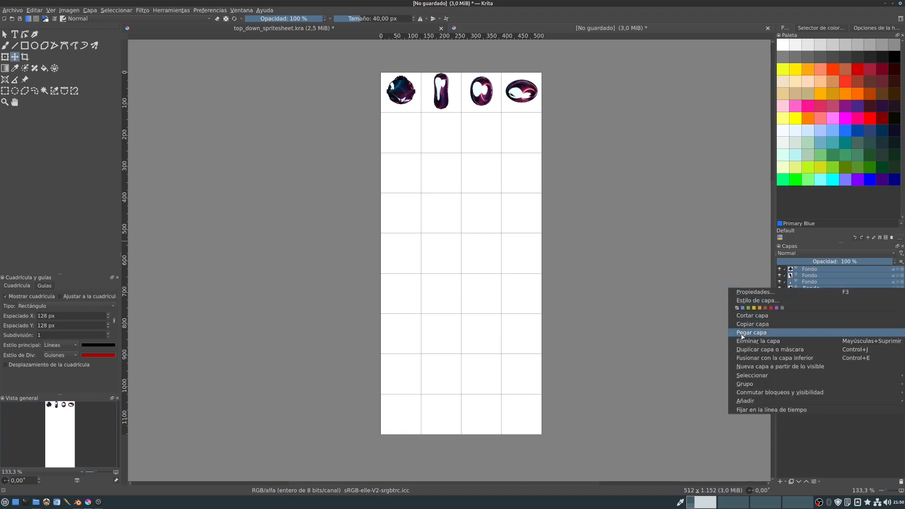
mouse_move(747, 384)
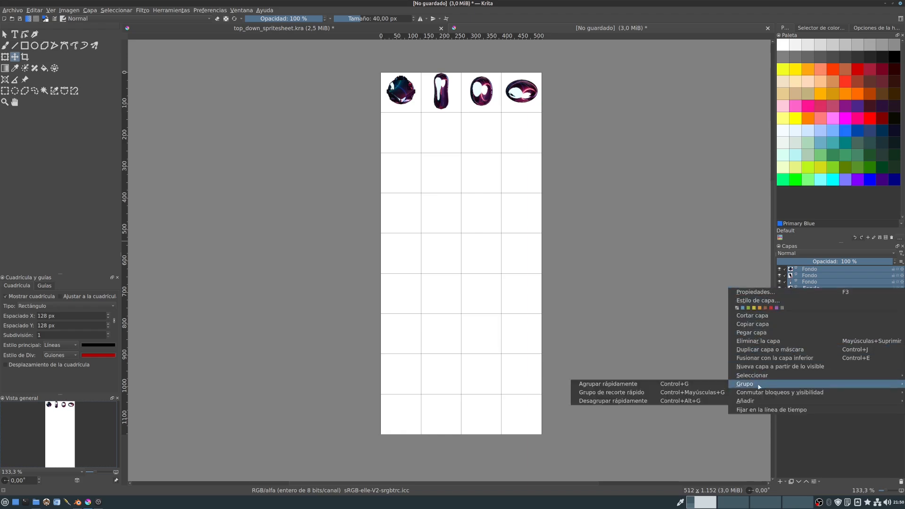
click(641, 385)
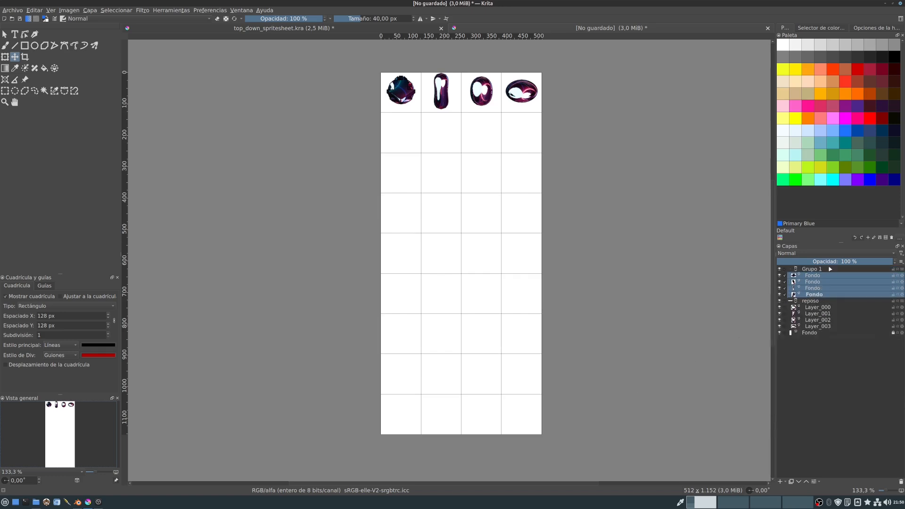
click(808, 268)
click(809, 268)
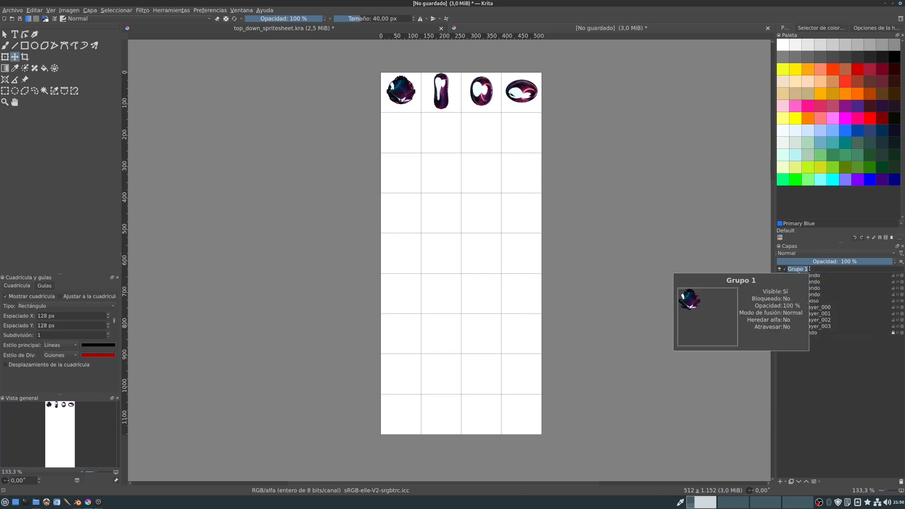
text(abajo)
key(Return)
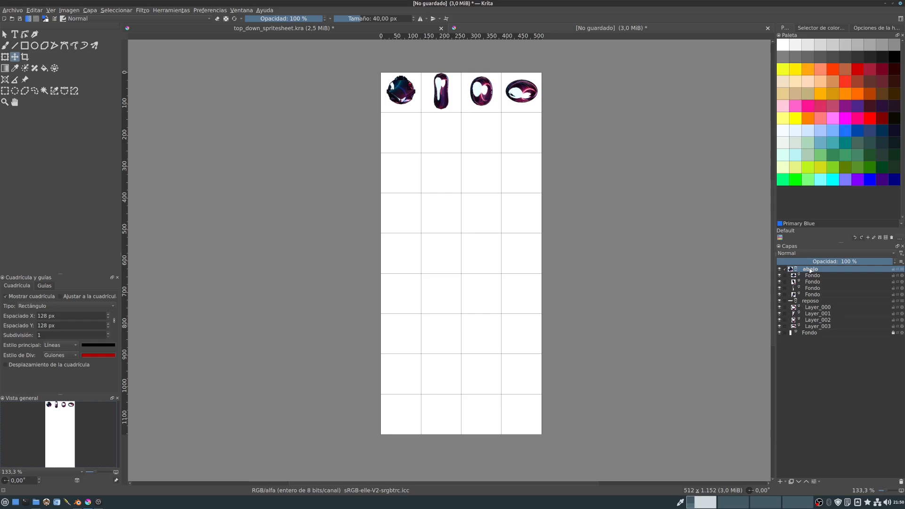
- Enable snapping to the grid and make a rectangular selection of the first 128 px cell on the abajo group
scroll(445, 124, up, 1)
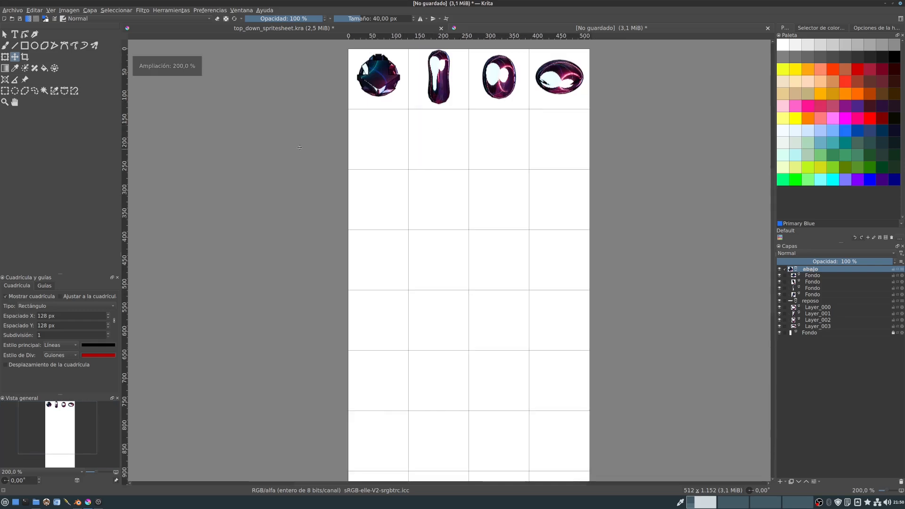
drag(437, 125, 425, 200)
click(6, 91)
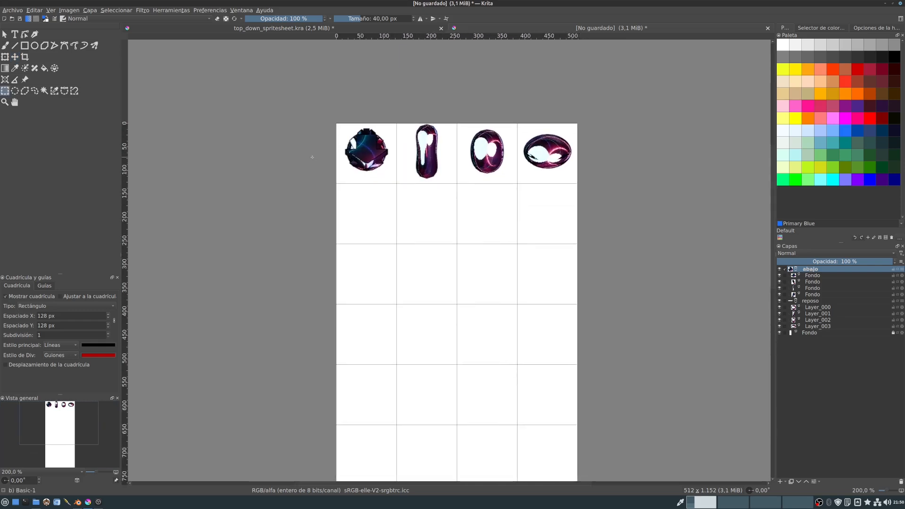
drag(337, 124, 391, 176)
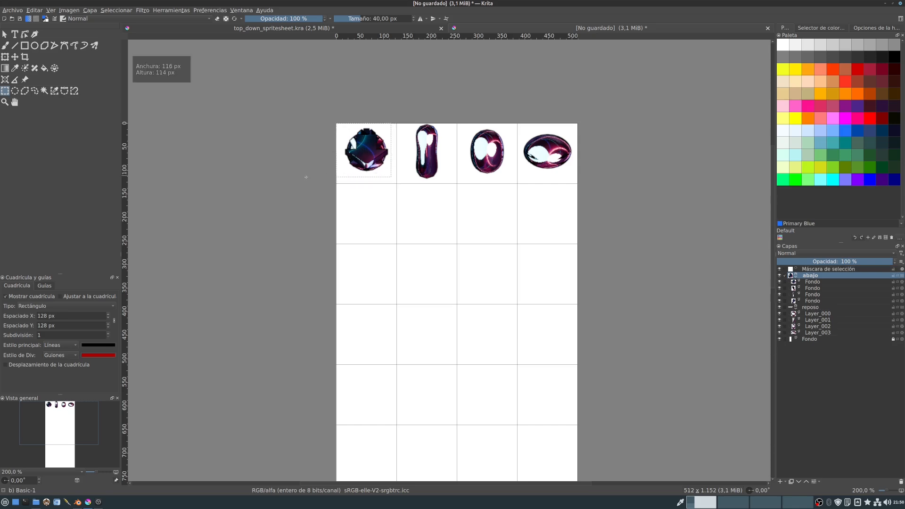
click(65, 296)
click(351, 117)
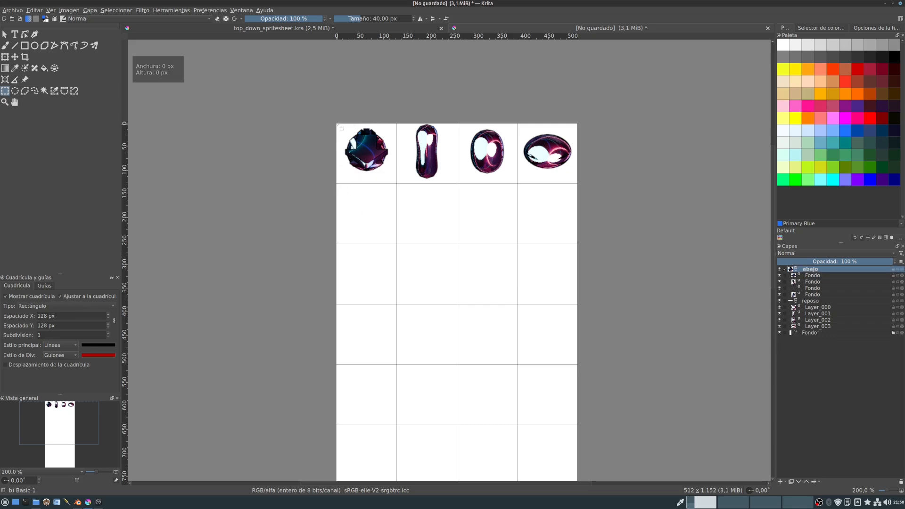
drag(337, 125, 387, 235)
- Transform the selected abajo group content down into the first cell of the second grid row, and clear the selection
key(ctrl+t)
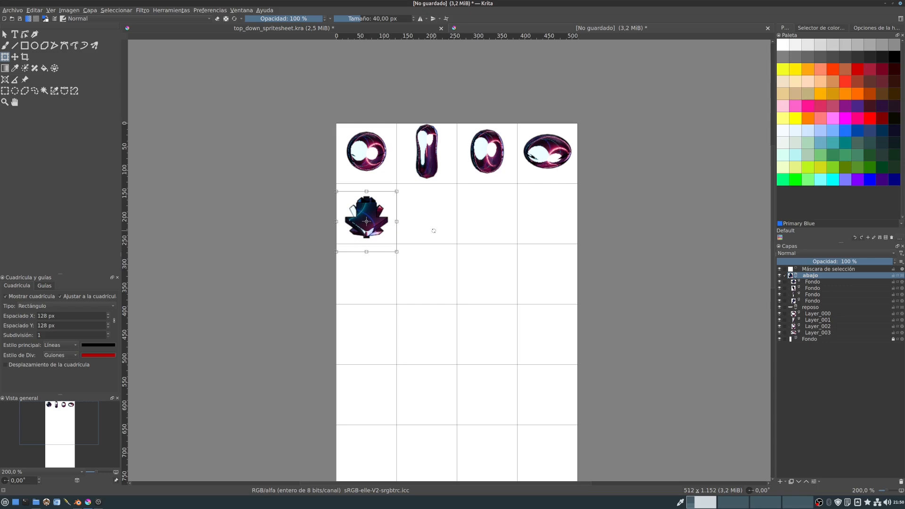
key(Up)
key(Up)
key(Up)
key(Up)
key(Up)
key(Up)
key(Up)
key(Up)
key(Up)
key(Up)
key(Up)
key(Up)
key(Up)
key(Up)
key(Up)
key(Up)
key(Up)
key(Return)
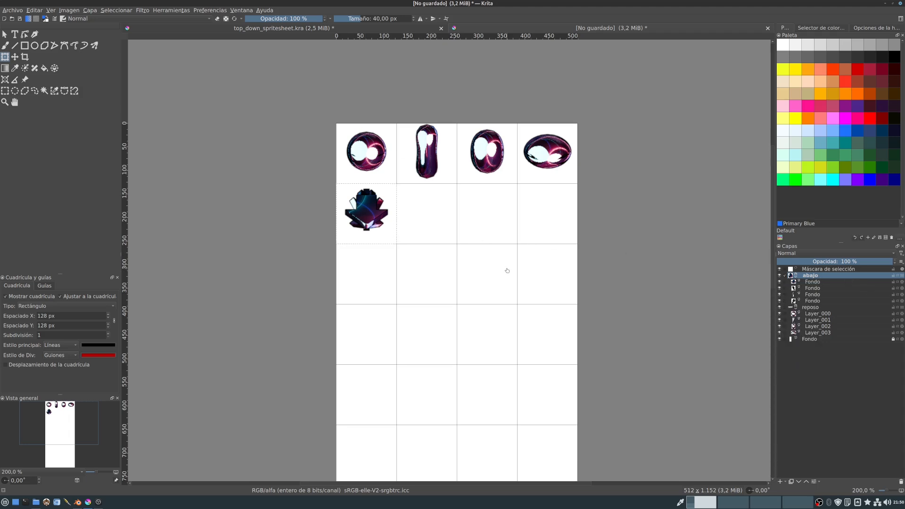
key(ctrl+shift+a)
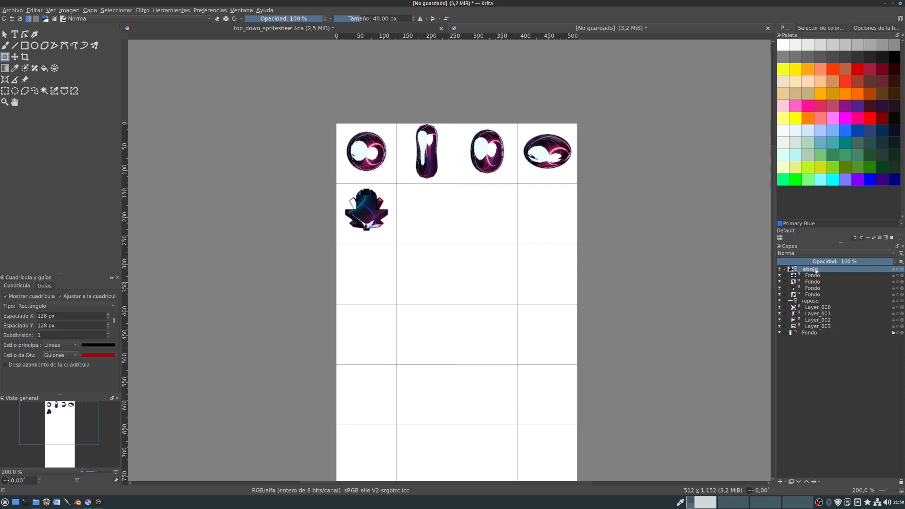
- Run Ayudante para Spritesheets on the abajo group with an offset of 128 in X and 0 in Y
click(144, 10)
click(171, 11)
mouse_move(171, 19)
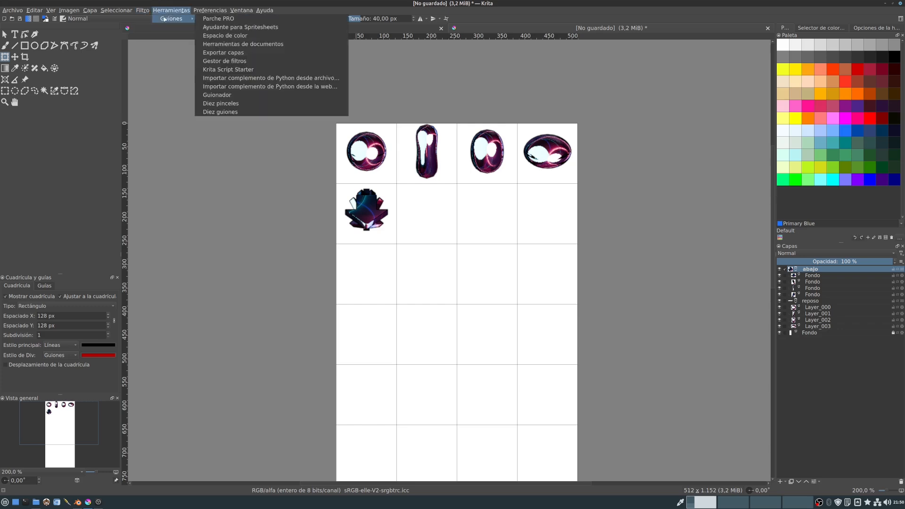
click(220, 27)
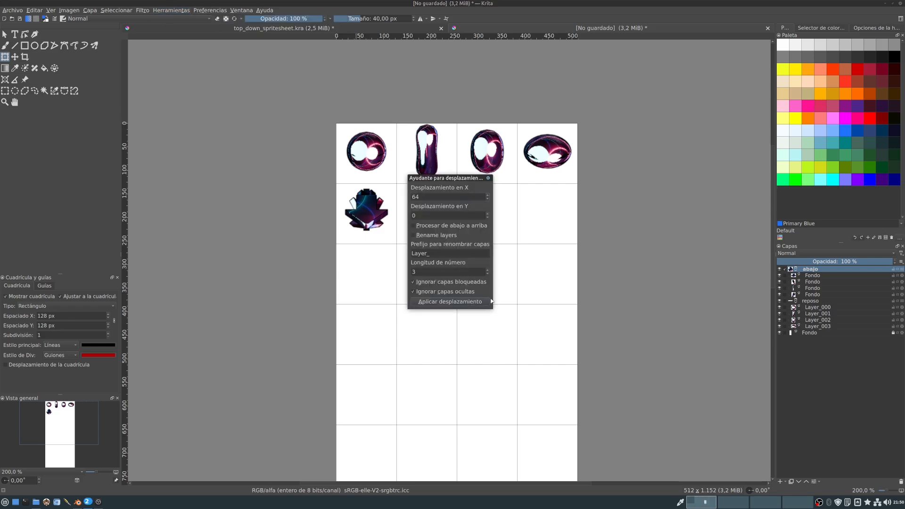
double_click(422, 195)
text(128)
click(461, 303)
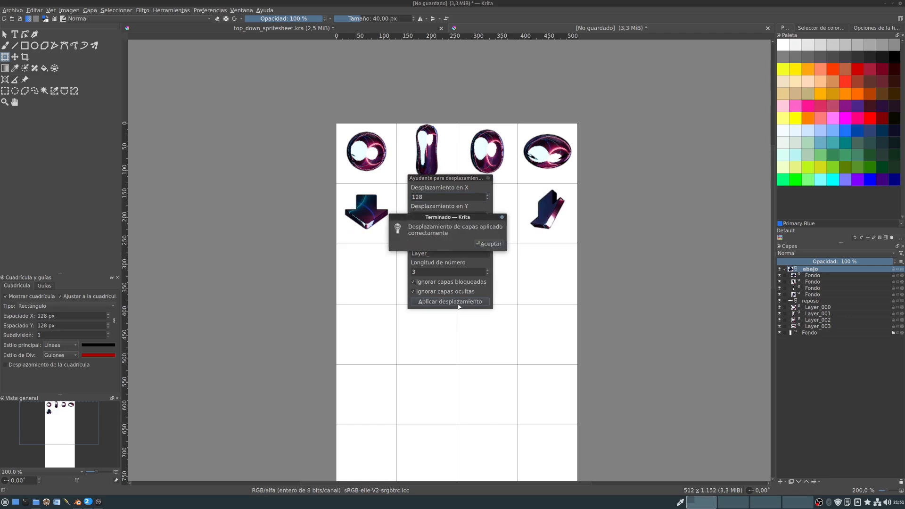
click(487, 245)
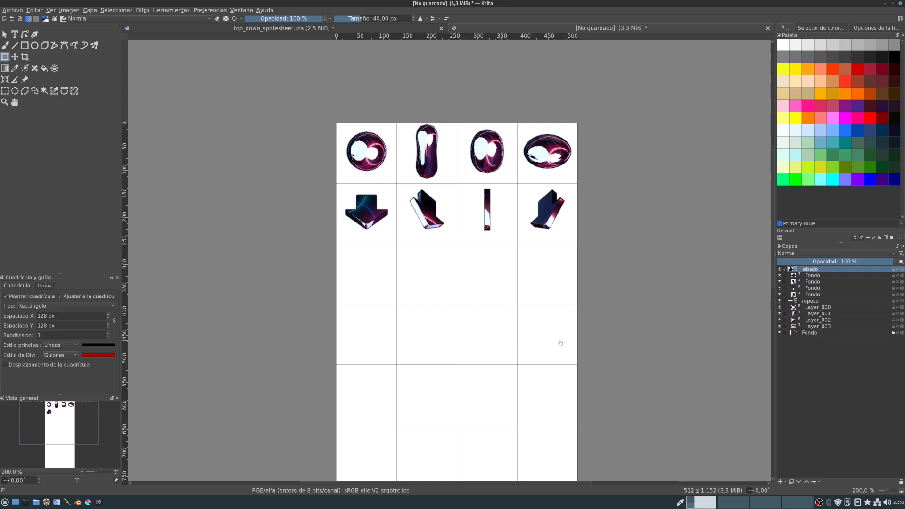
scroll(644, 305, down, 2)
drag(656, 309, 558, 216)
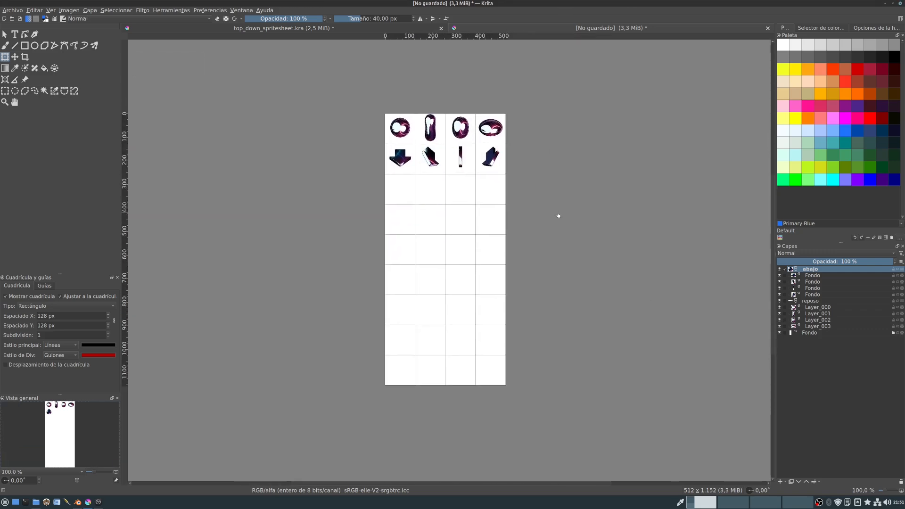